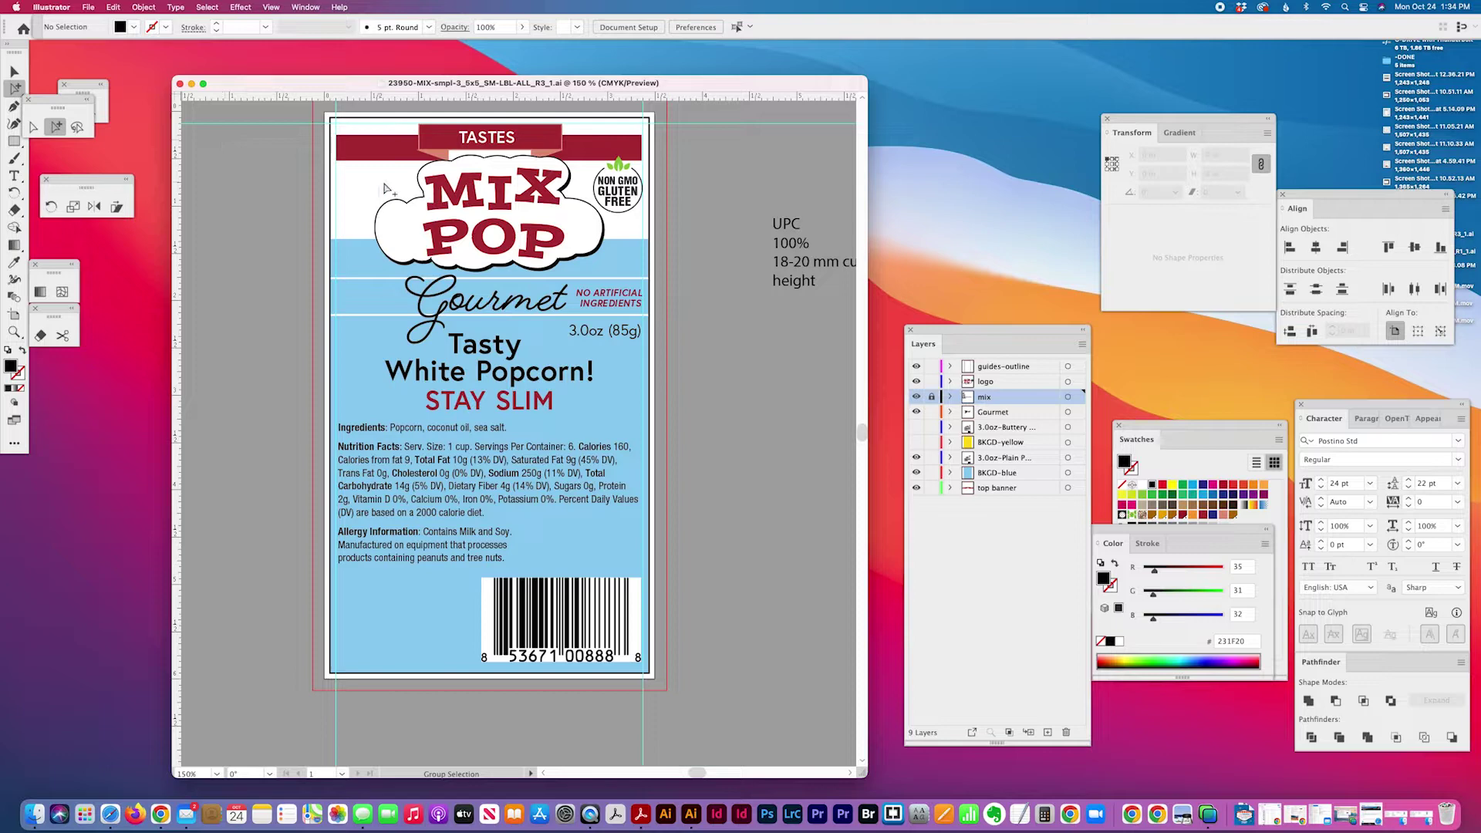
Step: Change the artboard height from 6 in to 5 in, making it 3.5 × 5 in
click(16, 316)
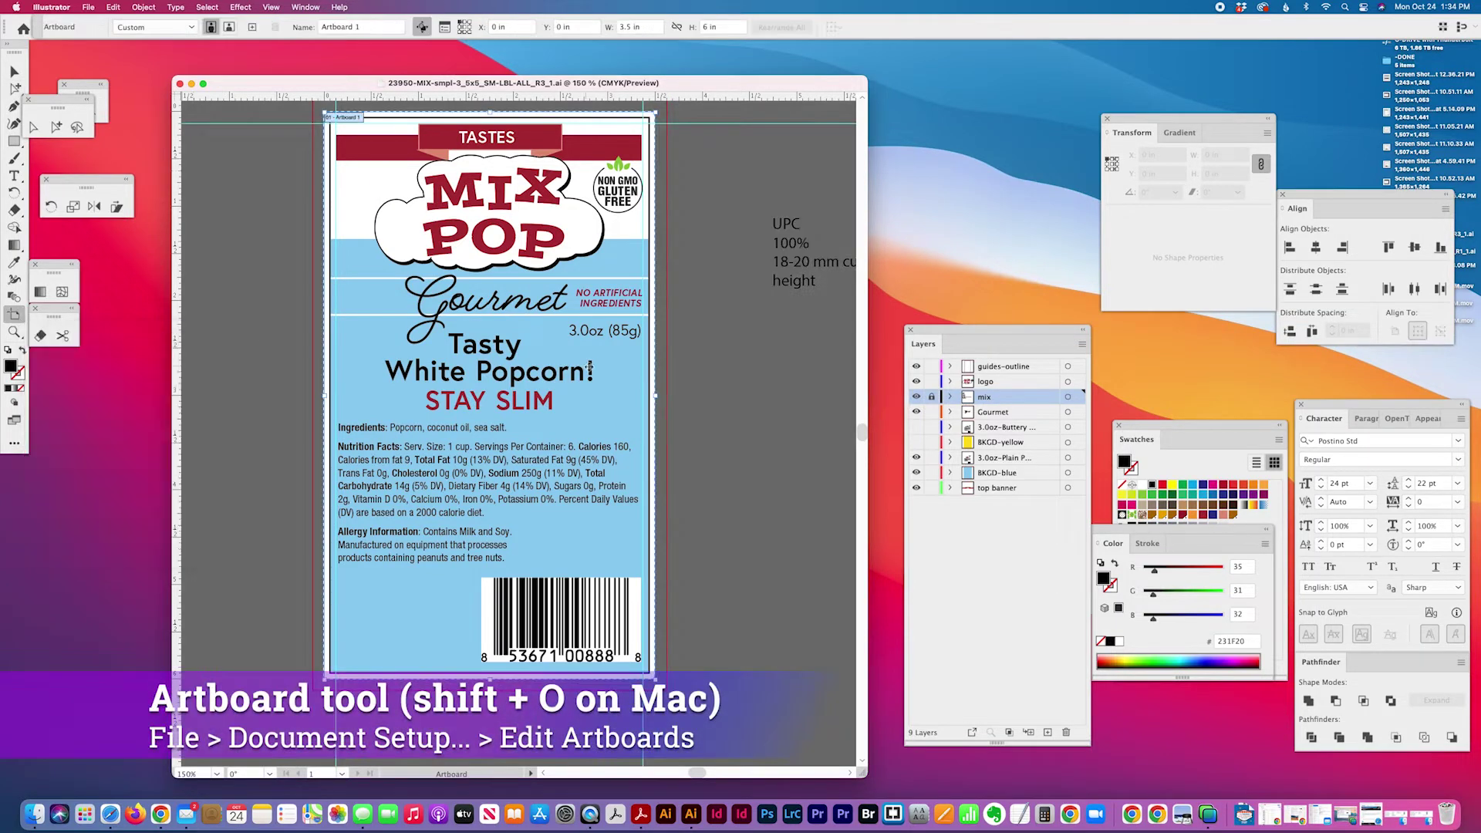
click(708, 26)
text(5)
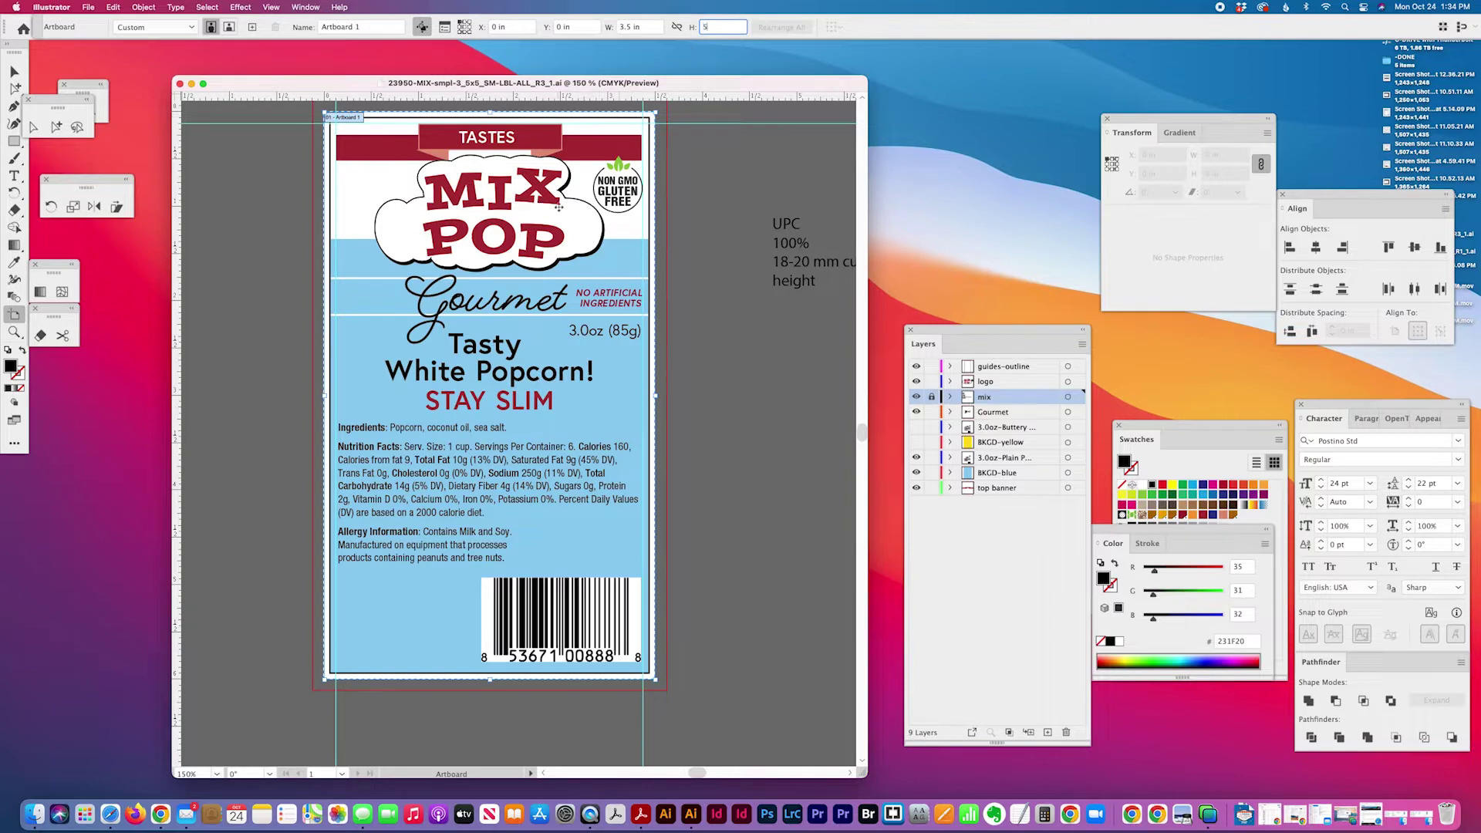
key(Tab)
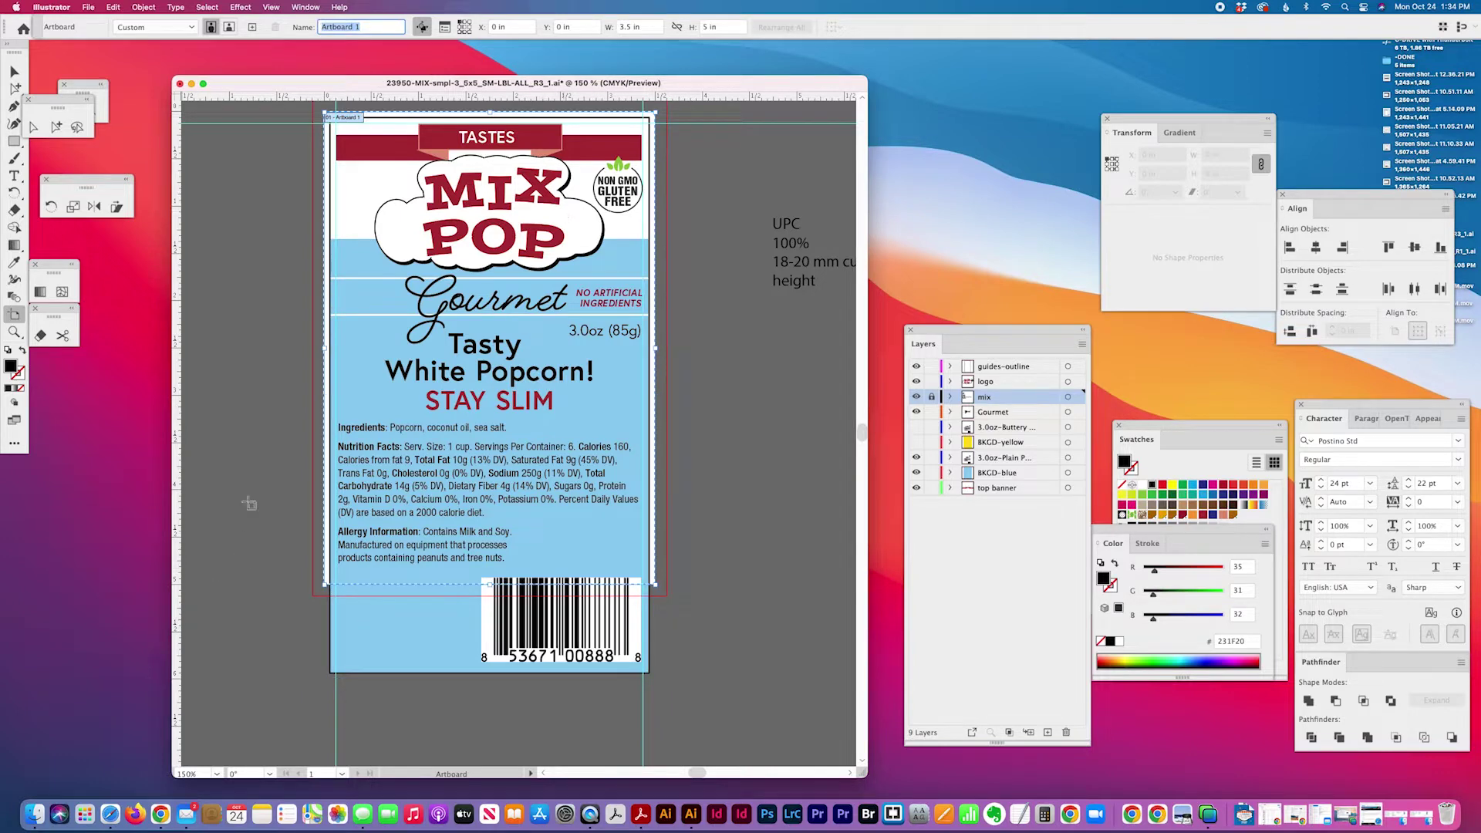
key(Escape)
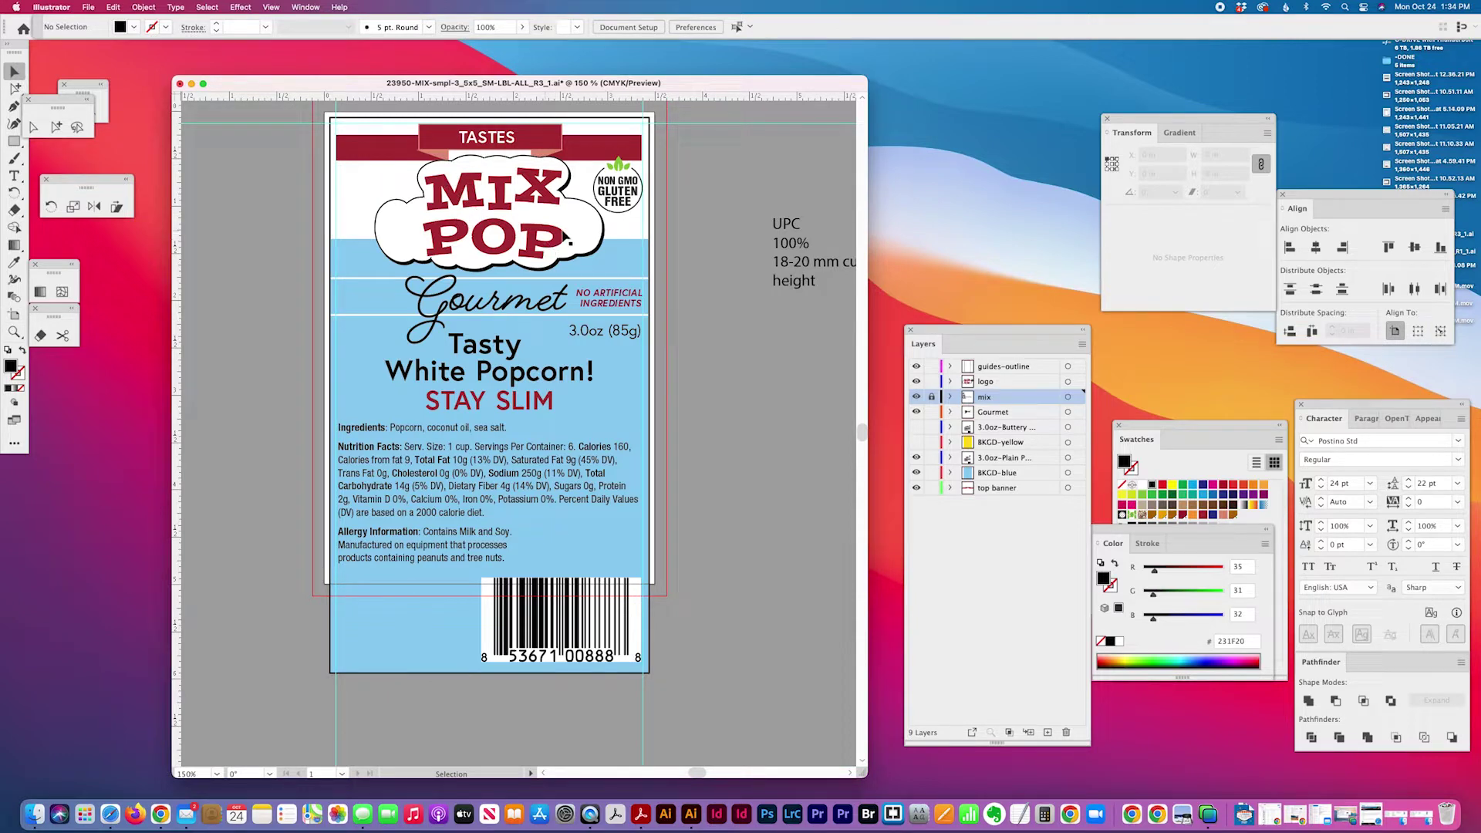
Step: Select the MIX POP logo and Gourmet text, then turn on the 3.0oz-Buttery layer
click(413, 196)
click(558, 250)
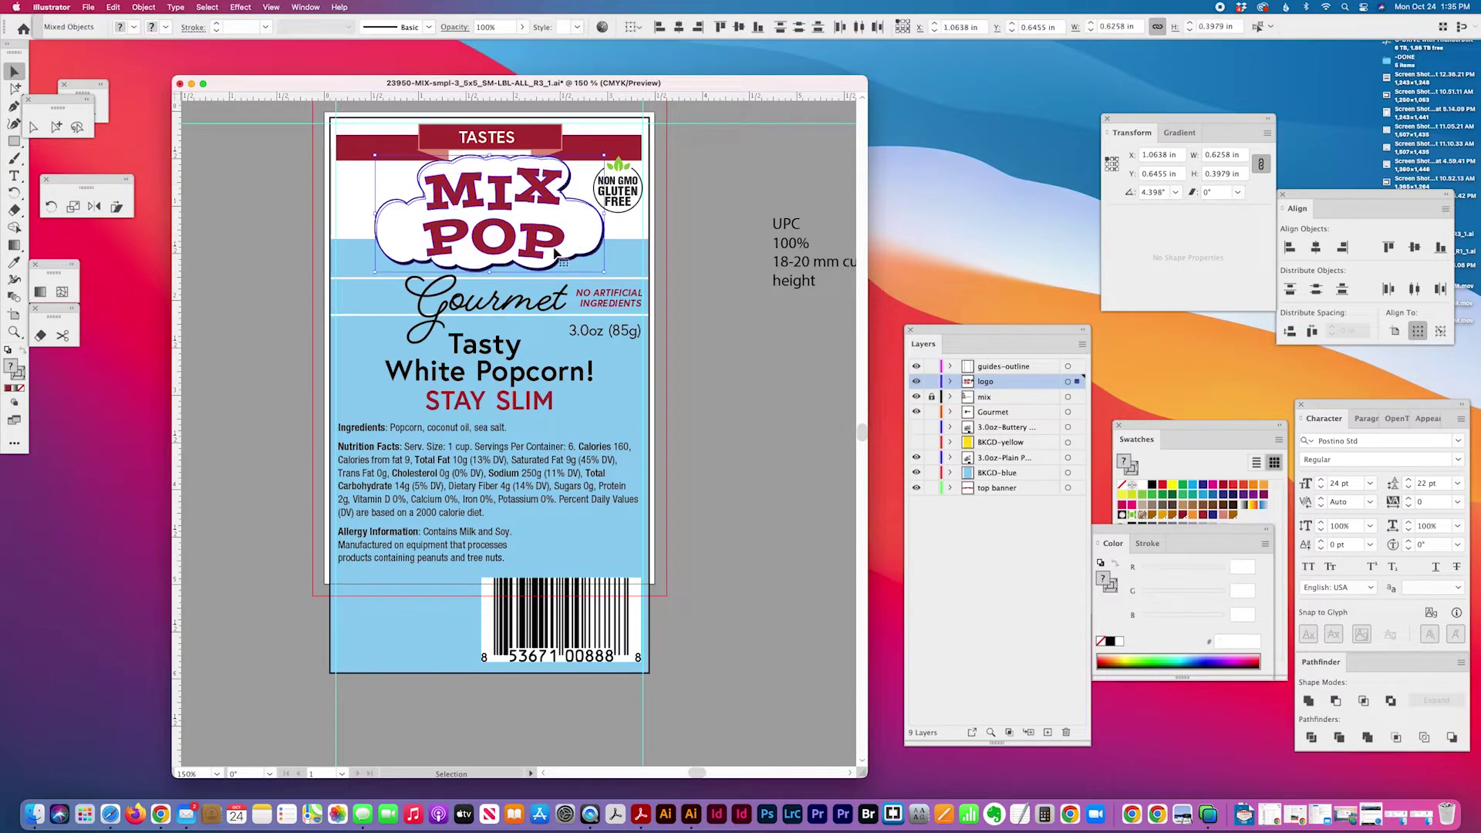
shift+click(357, 264)
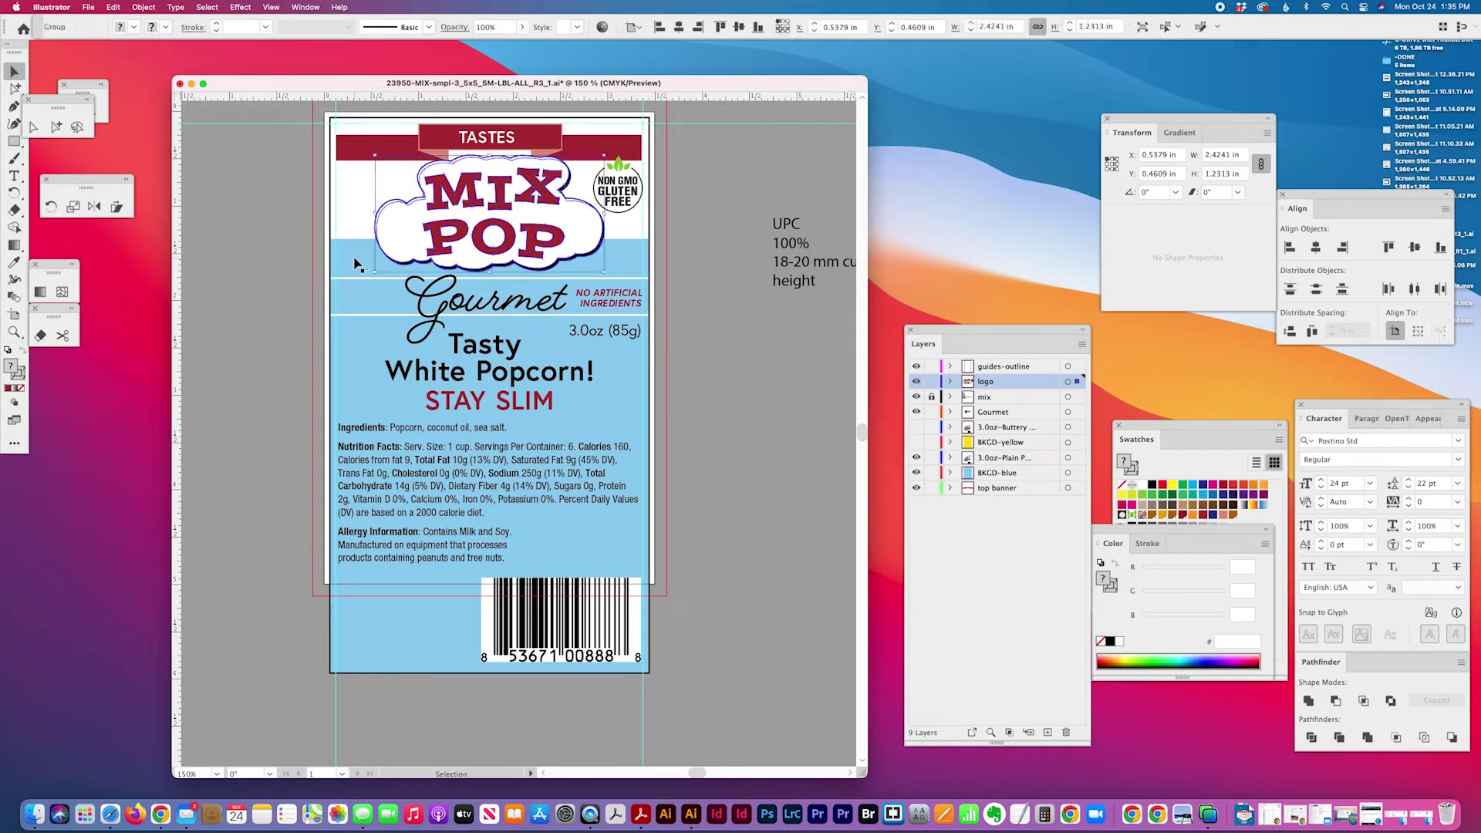
click(698, 346)
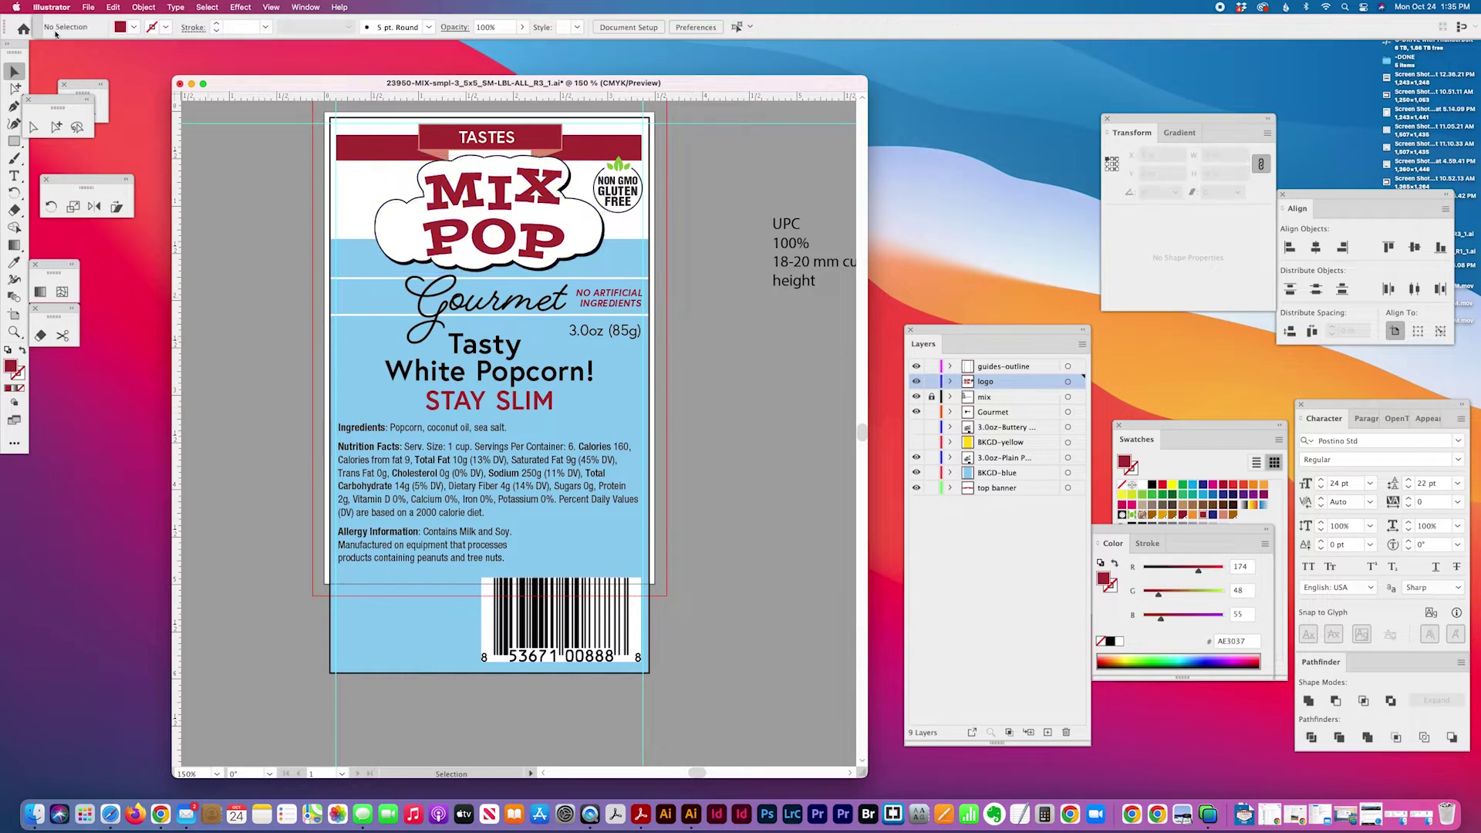
click(54, 127)
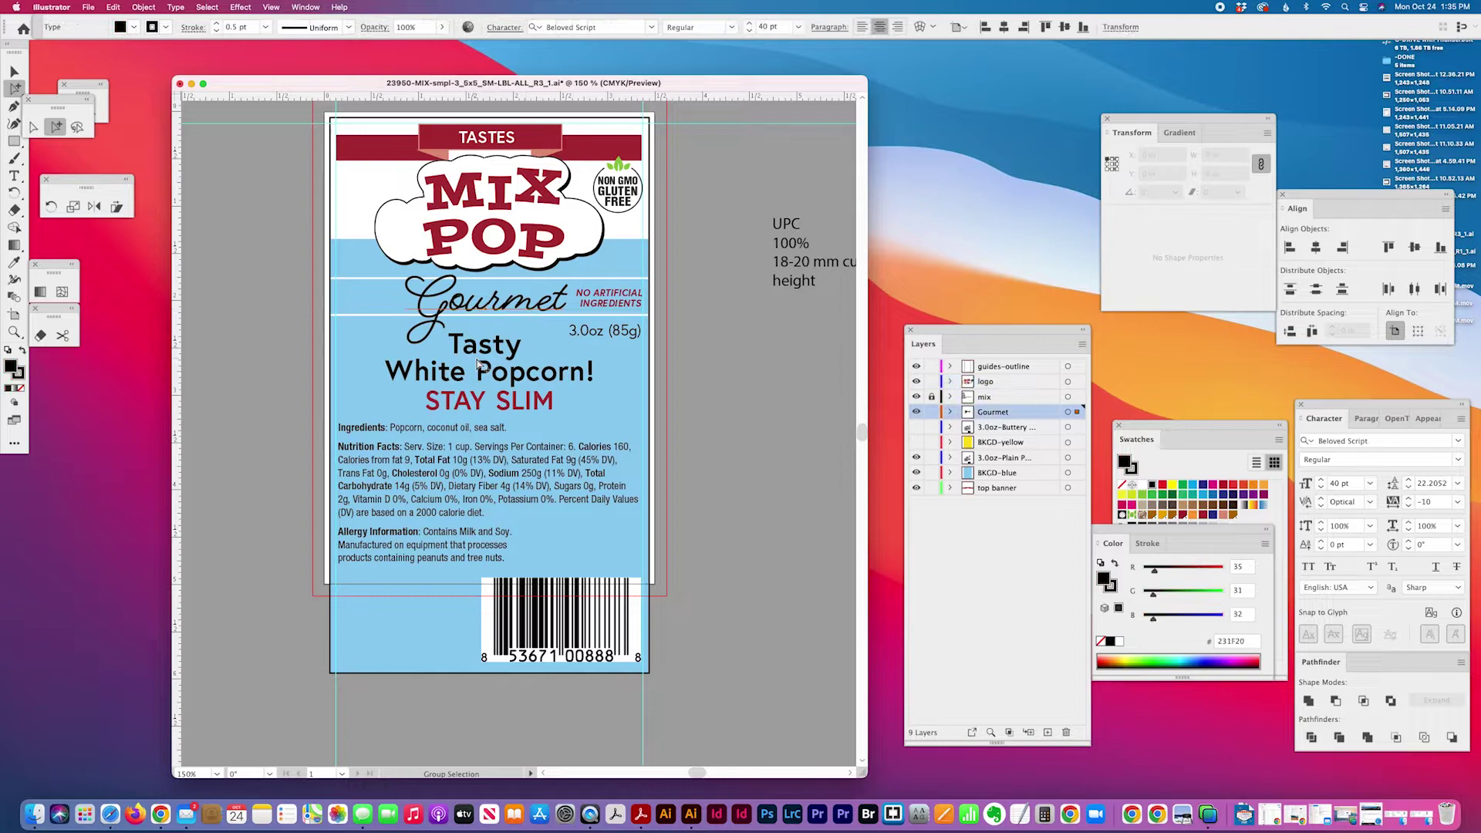
click(535, 361)
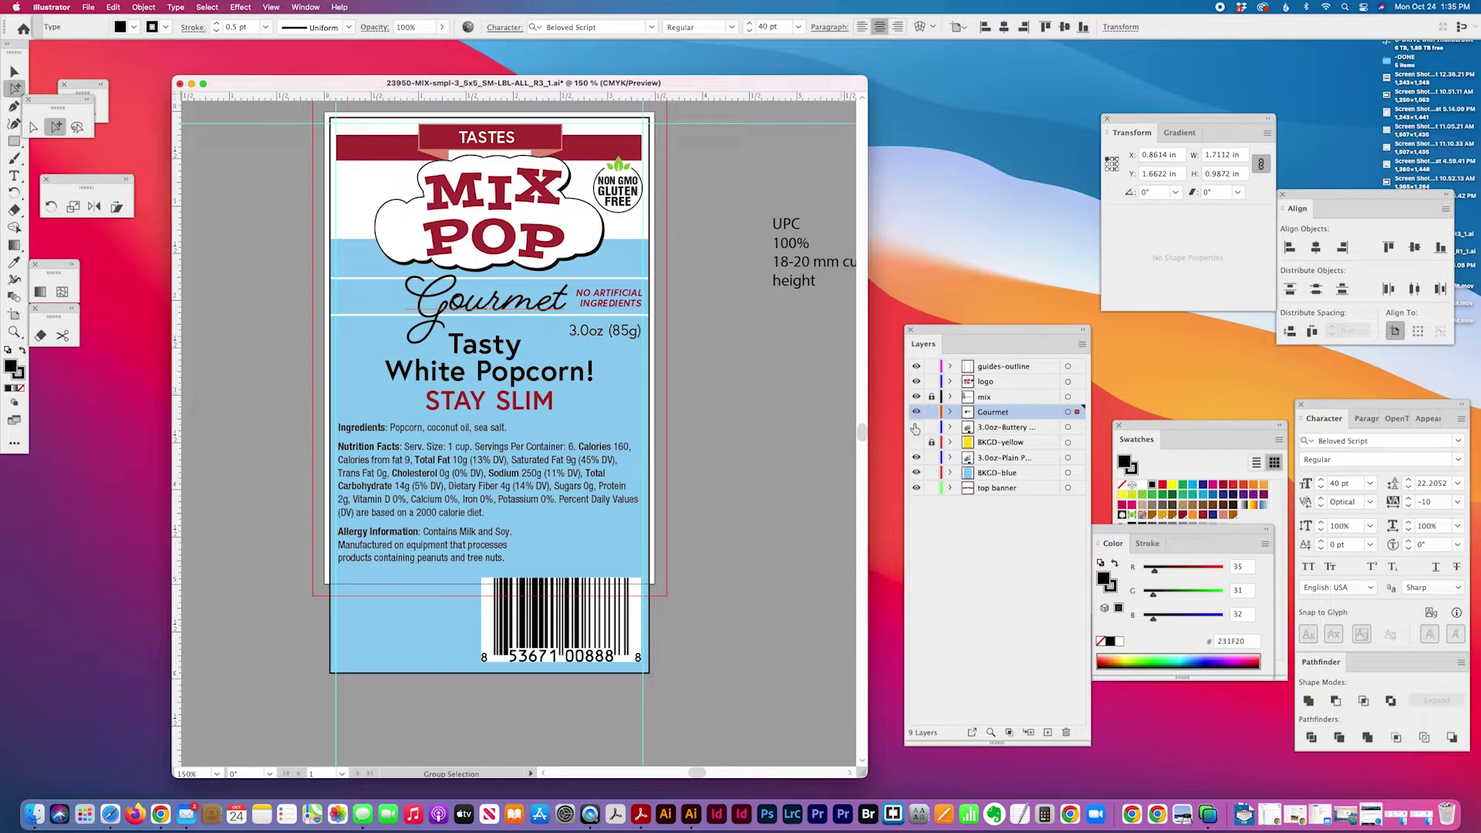
click(915, 427)
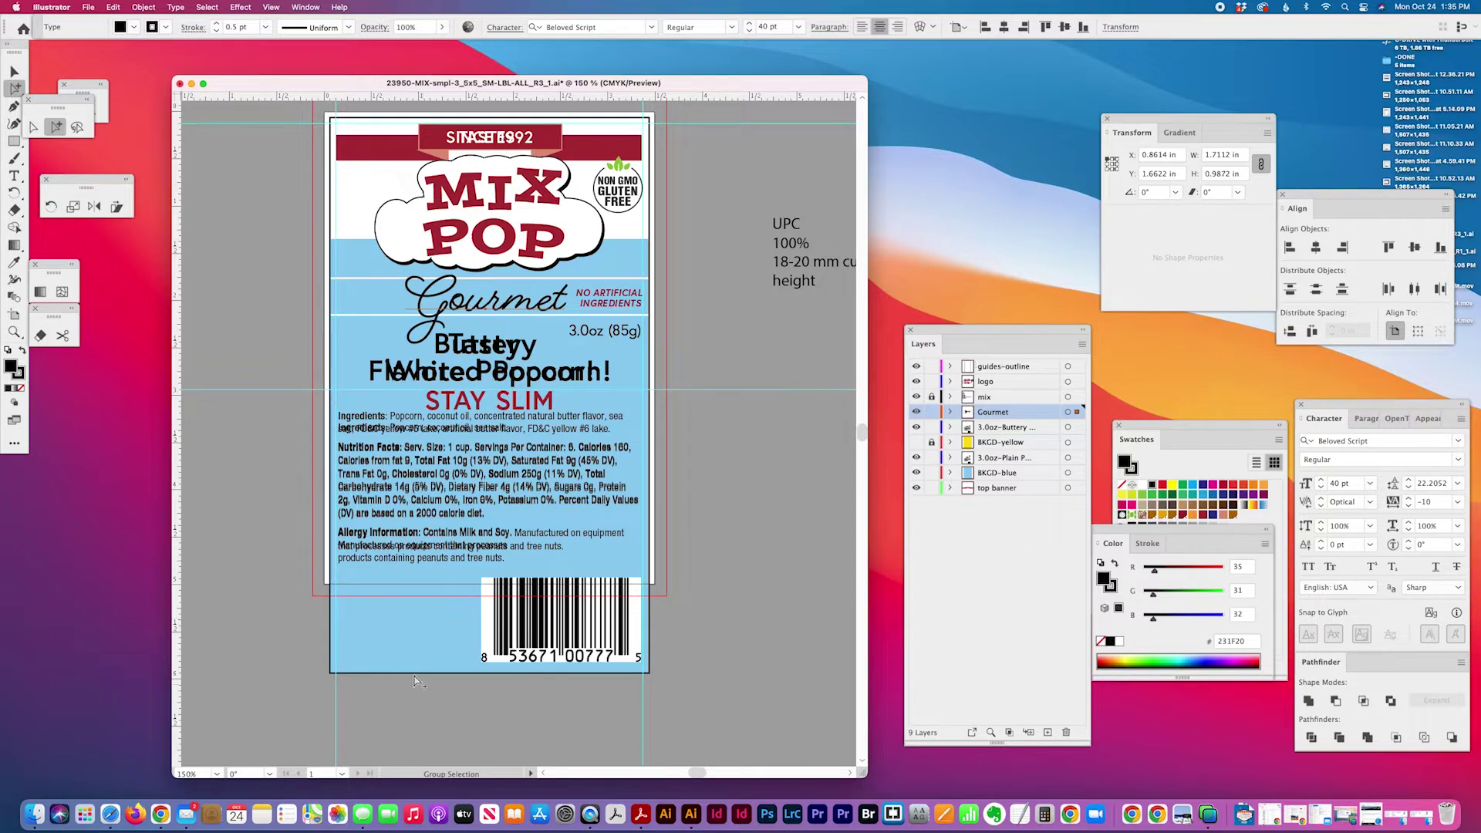
Step: Set the keyboard increment to 1 in and raise the background's bottom anchors one inch
click(34, 127)
click(449, 703)
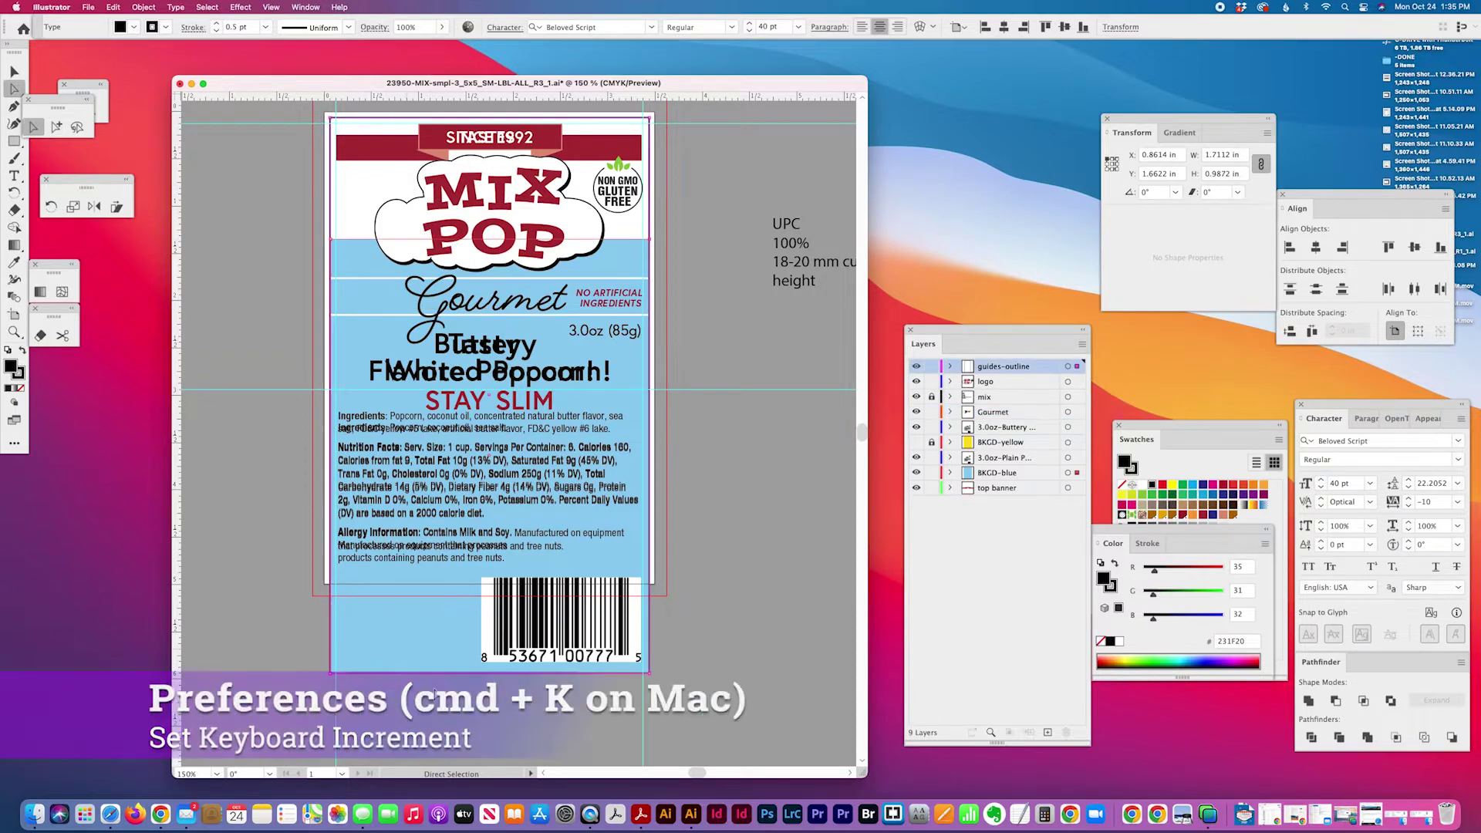
key(super+k)
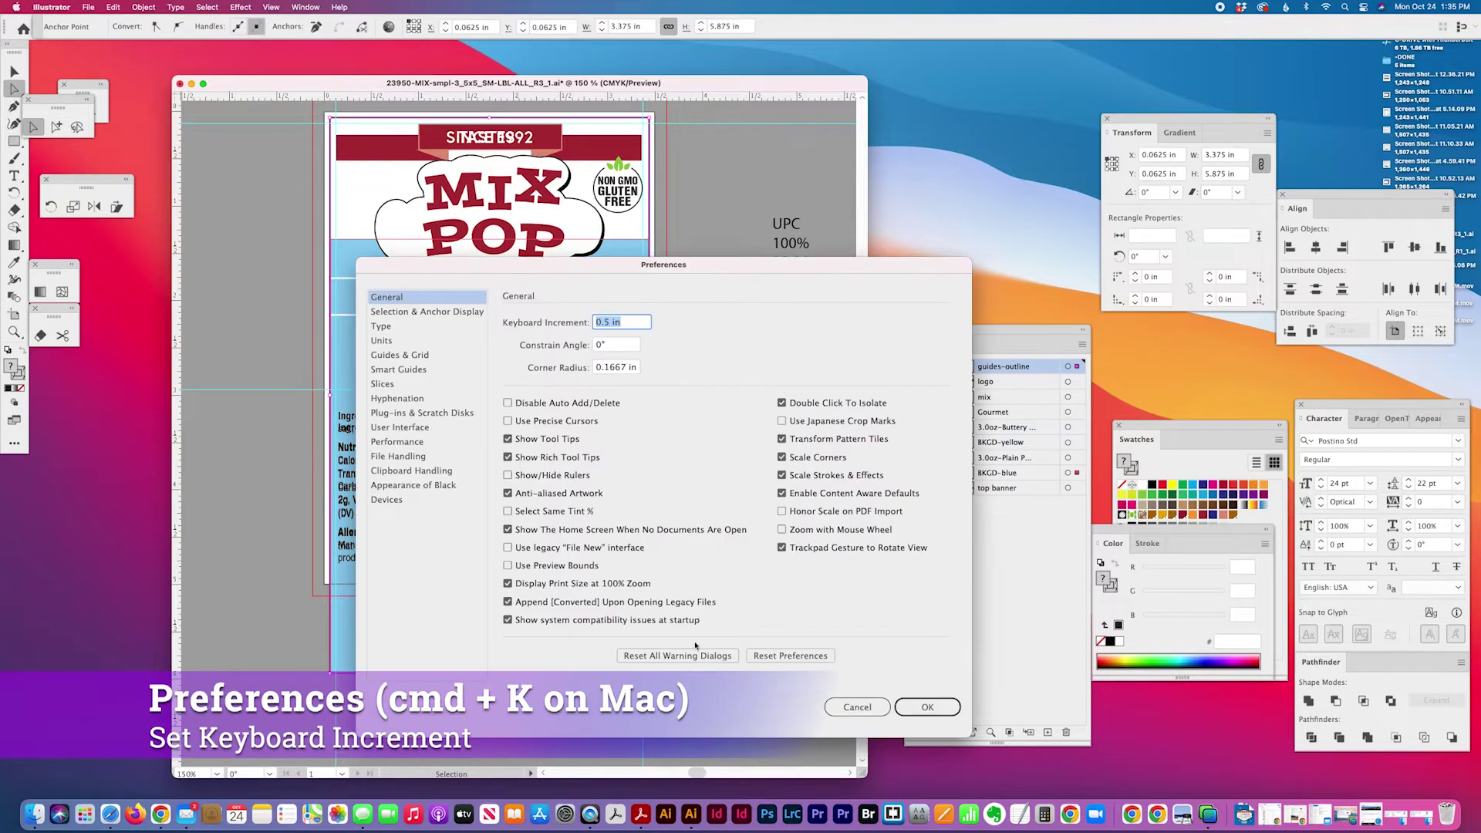
text(1)
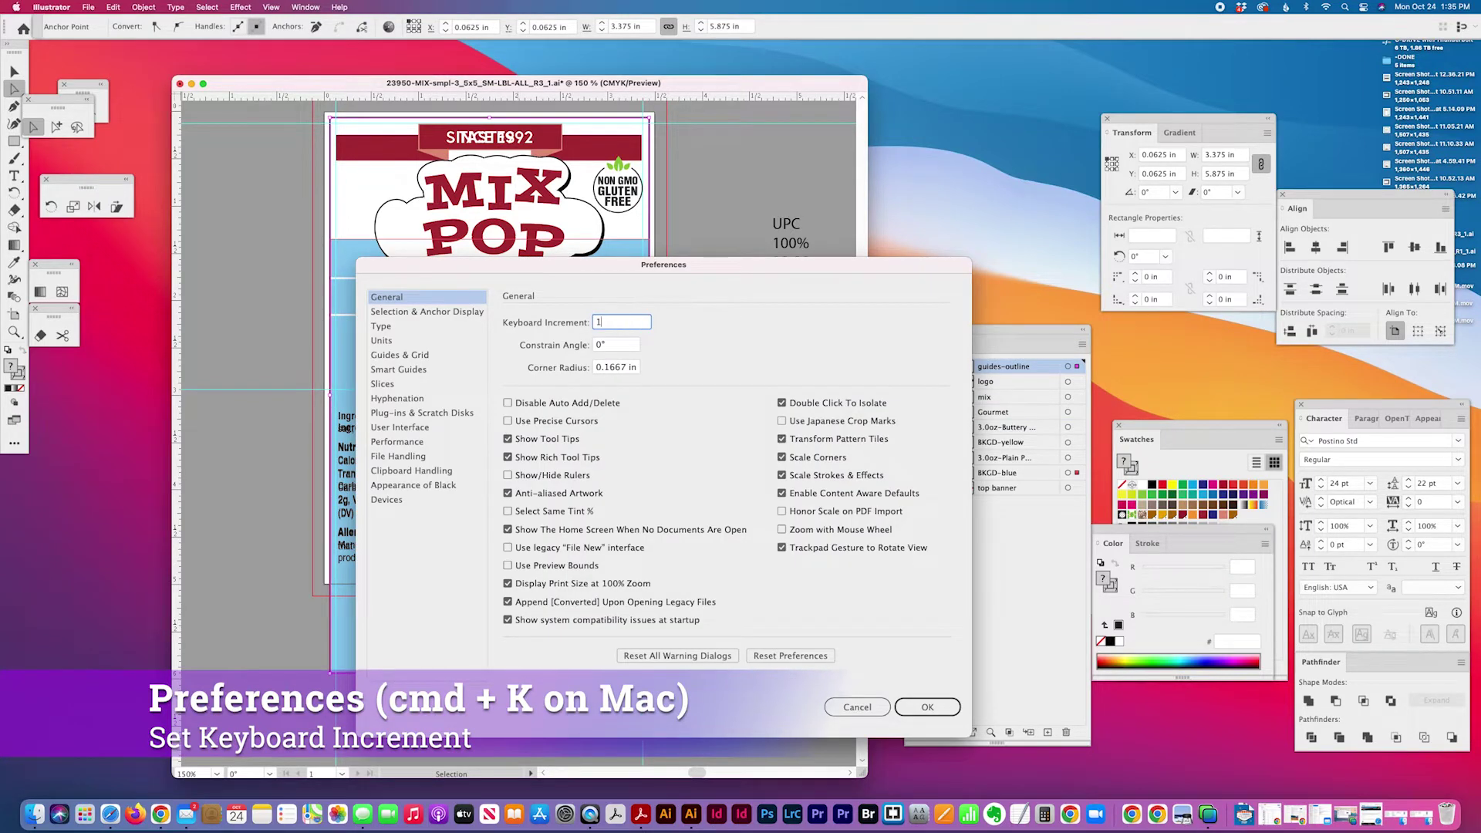
click(929, 707)
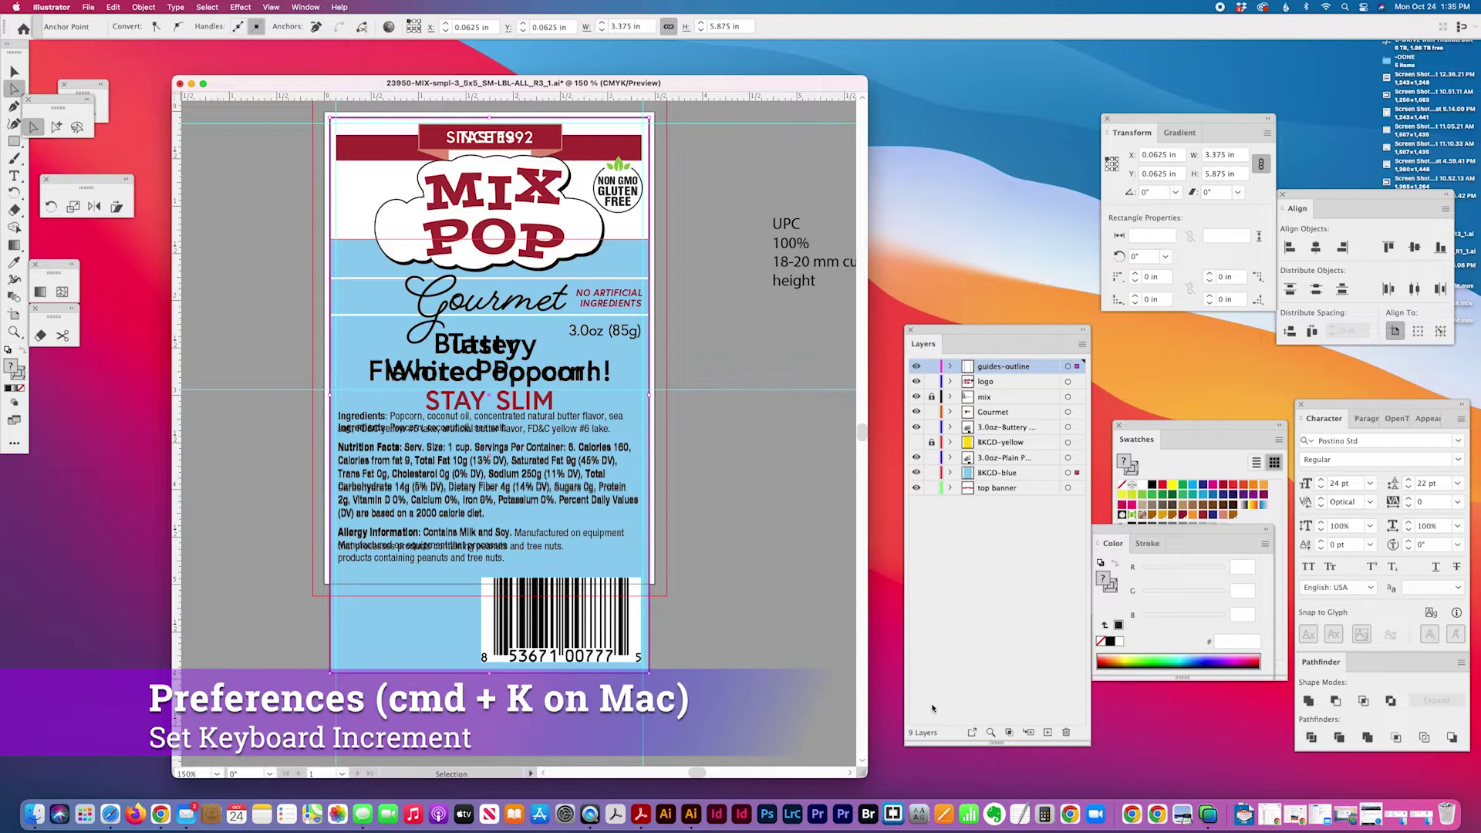
key(Up)
key(a)
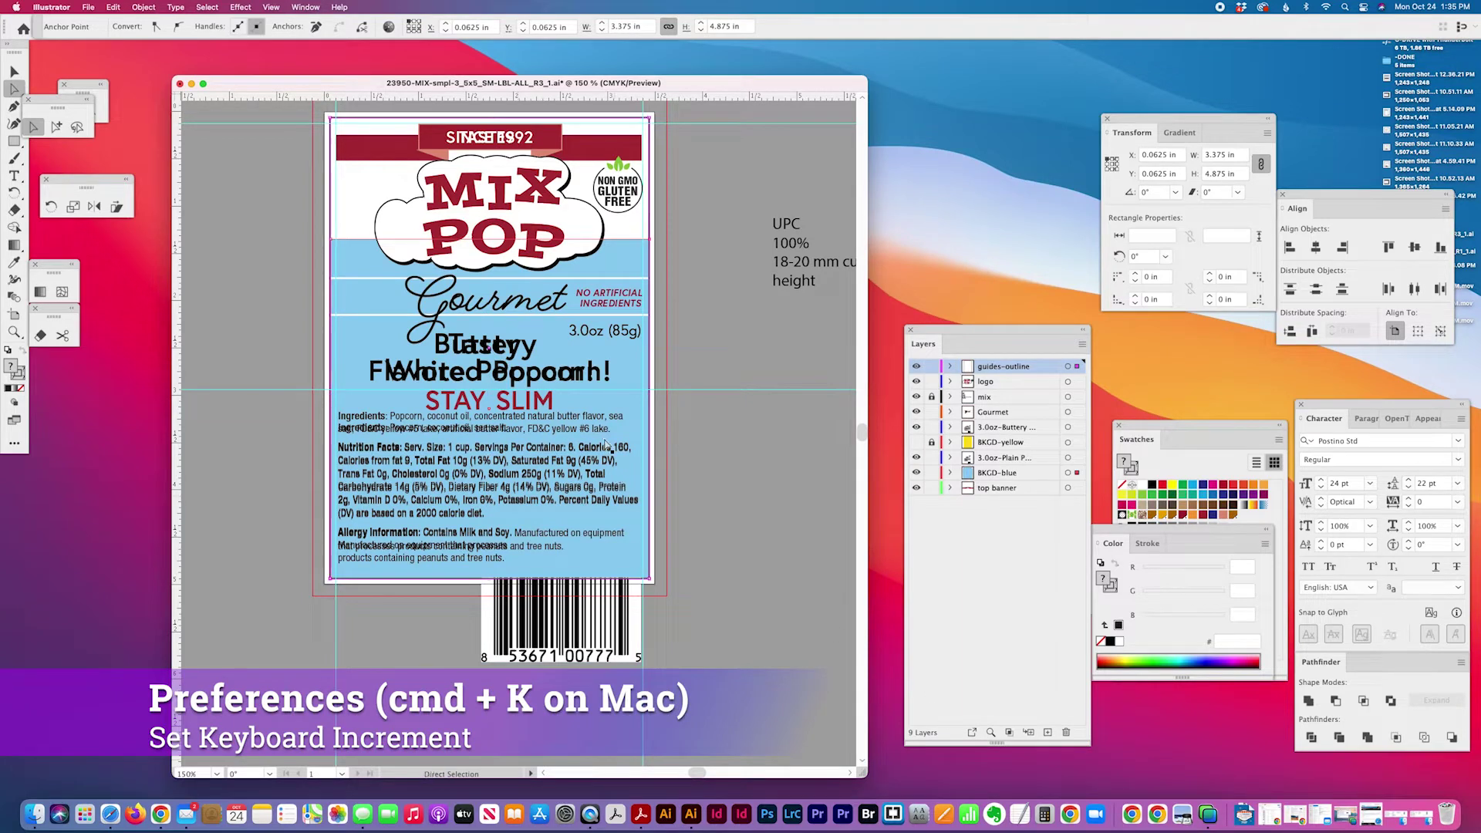
click(694, 452)
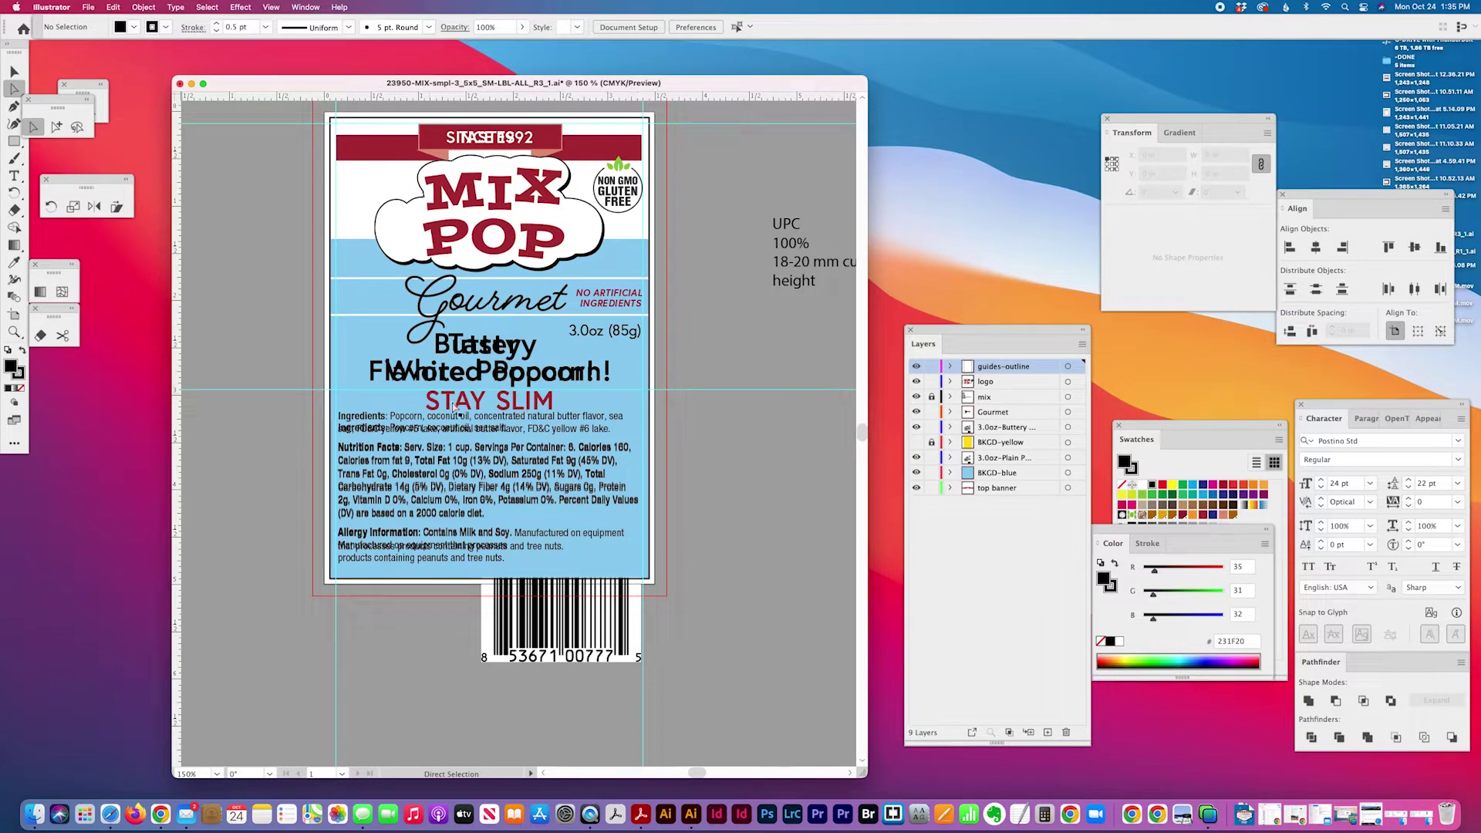
Step: Lock the Gourmet layer and select the Buttery headline text
click(474, 399)
click(57, 127)
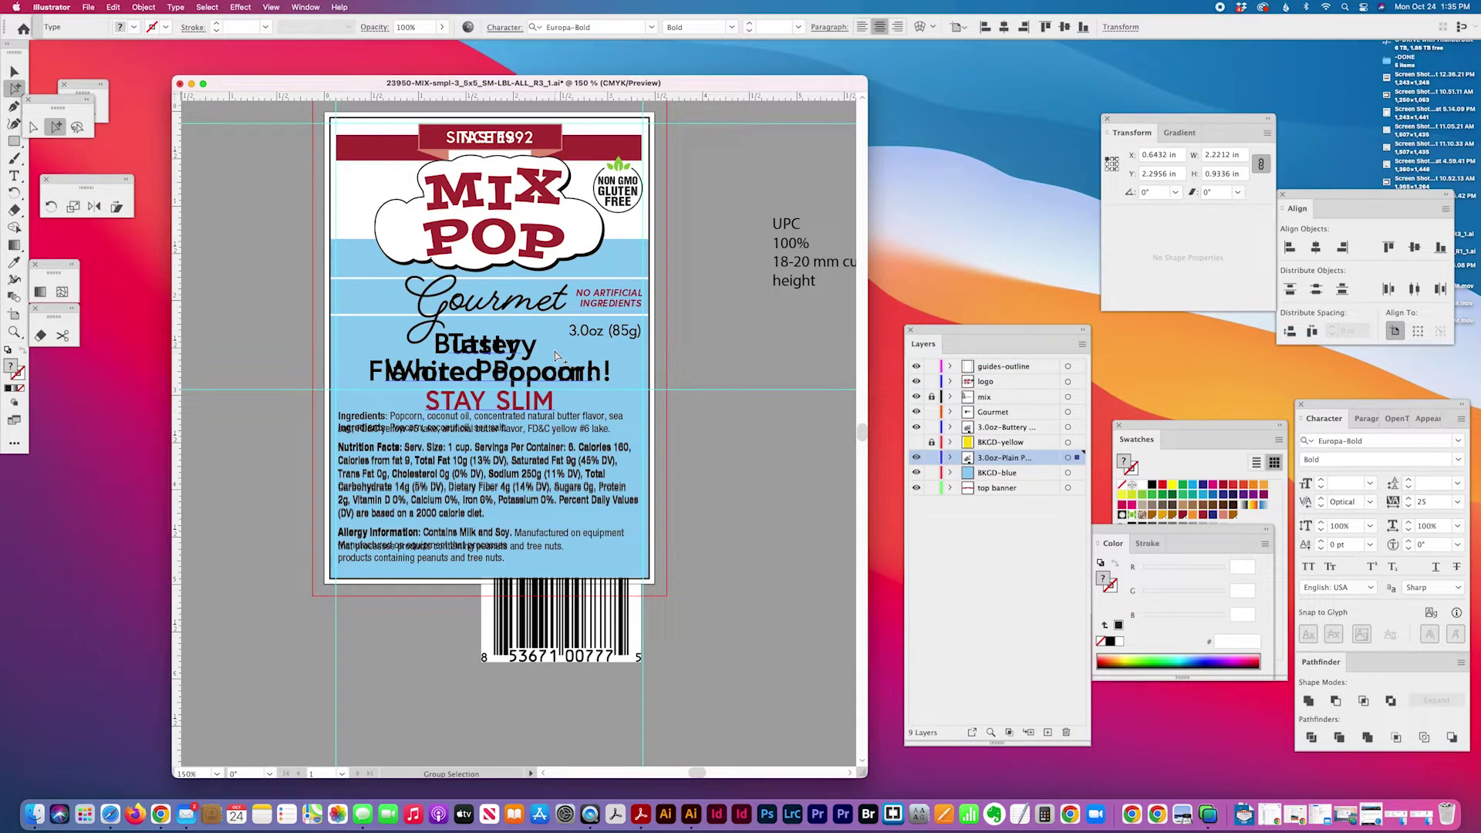
click(509, 303)
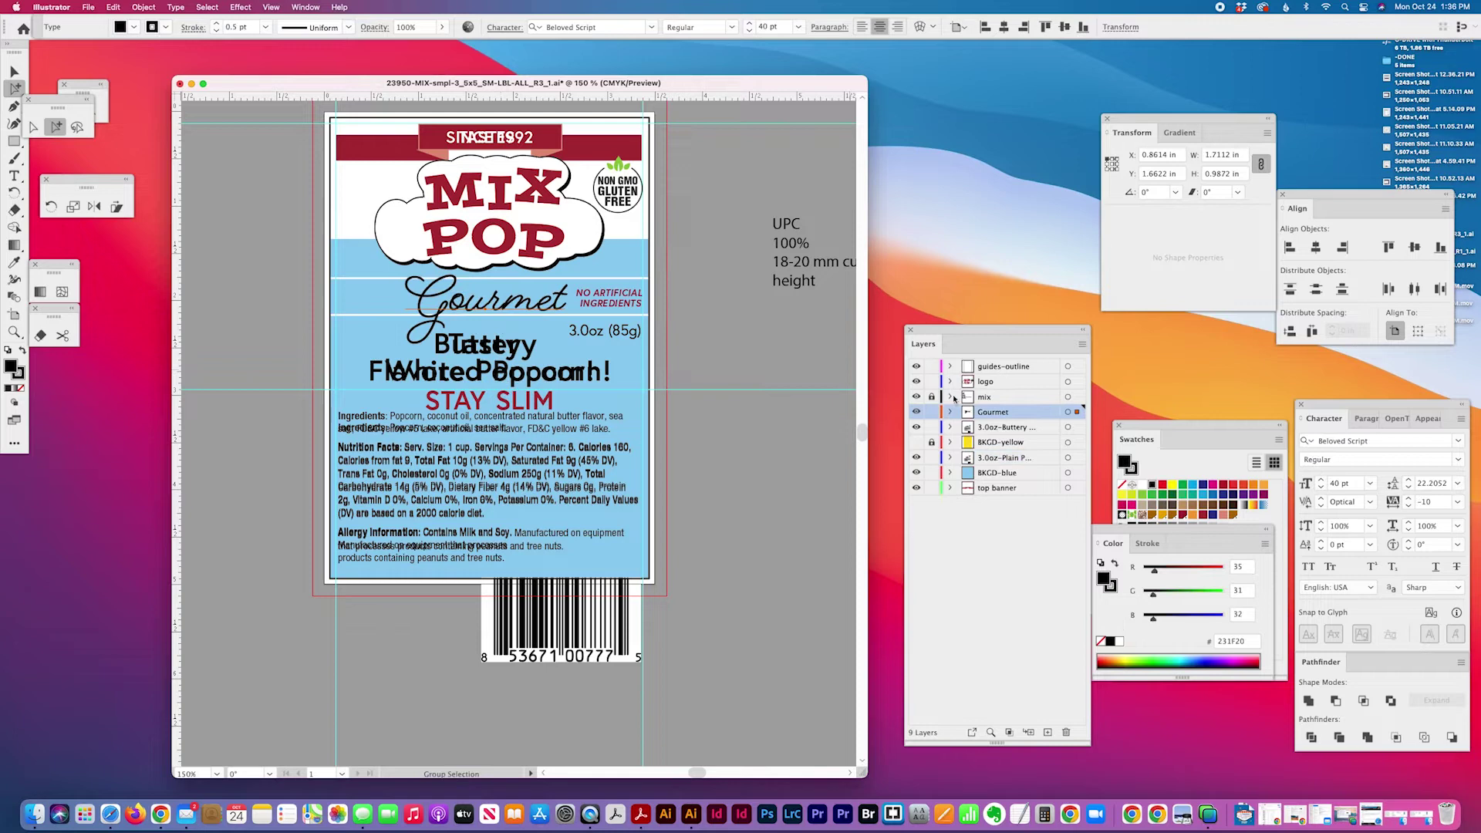
click(932, 412)
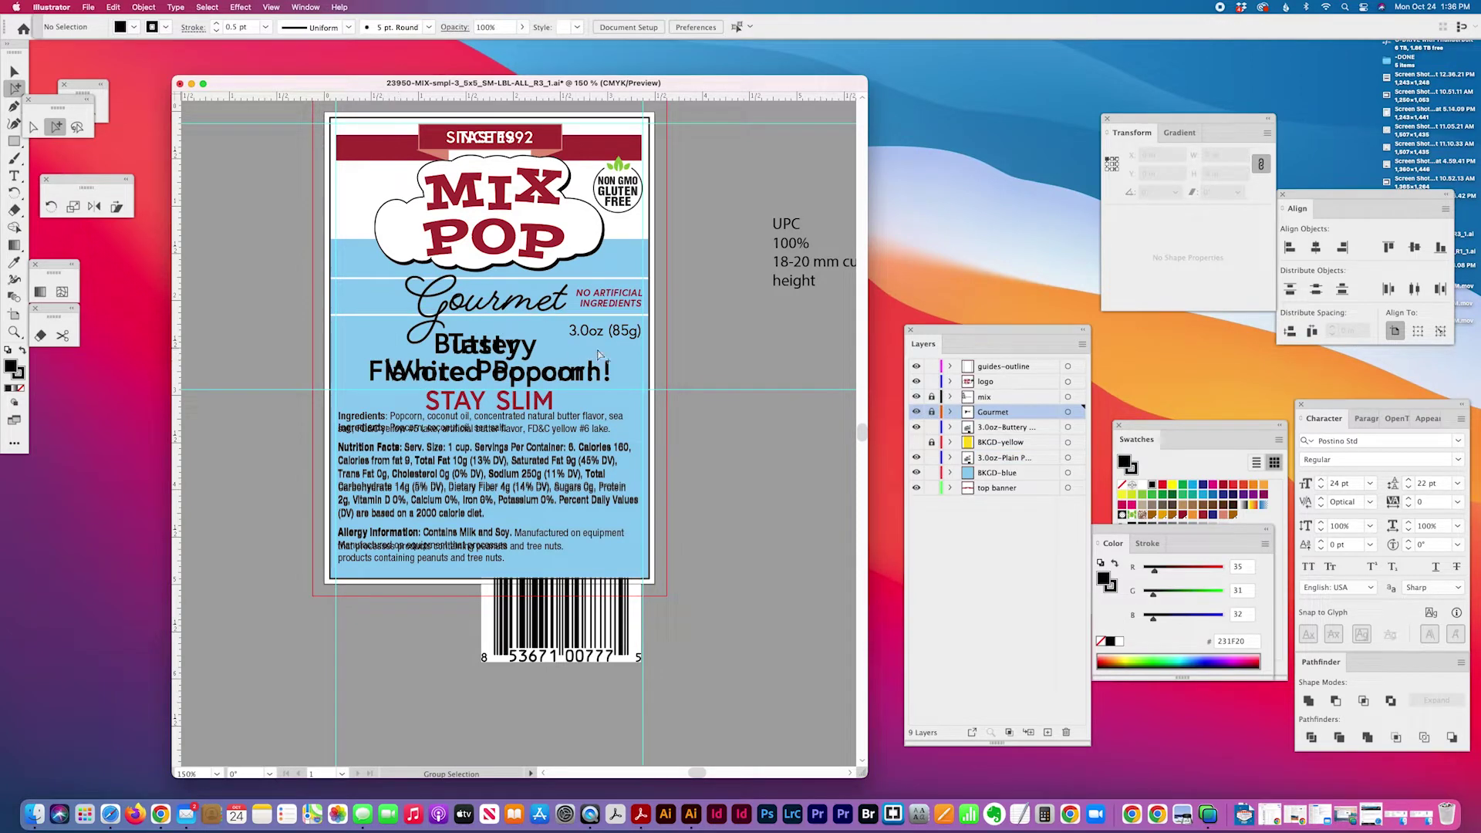
click(353, 363)
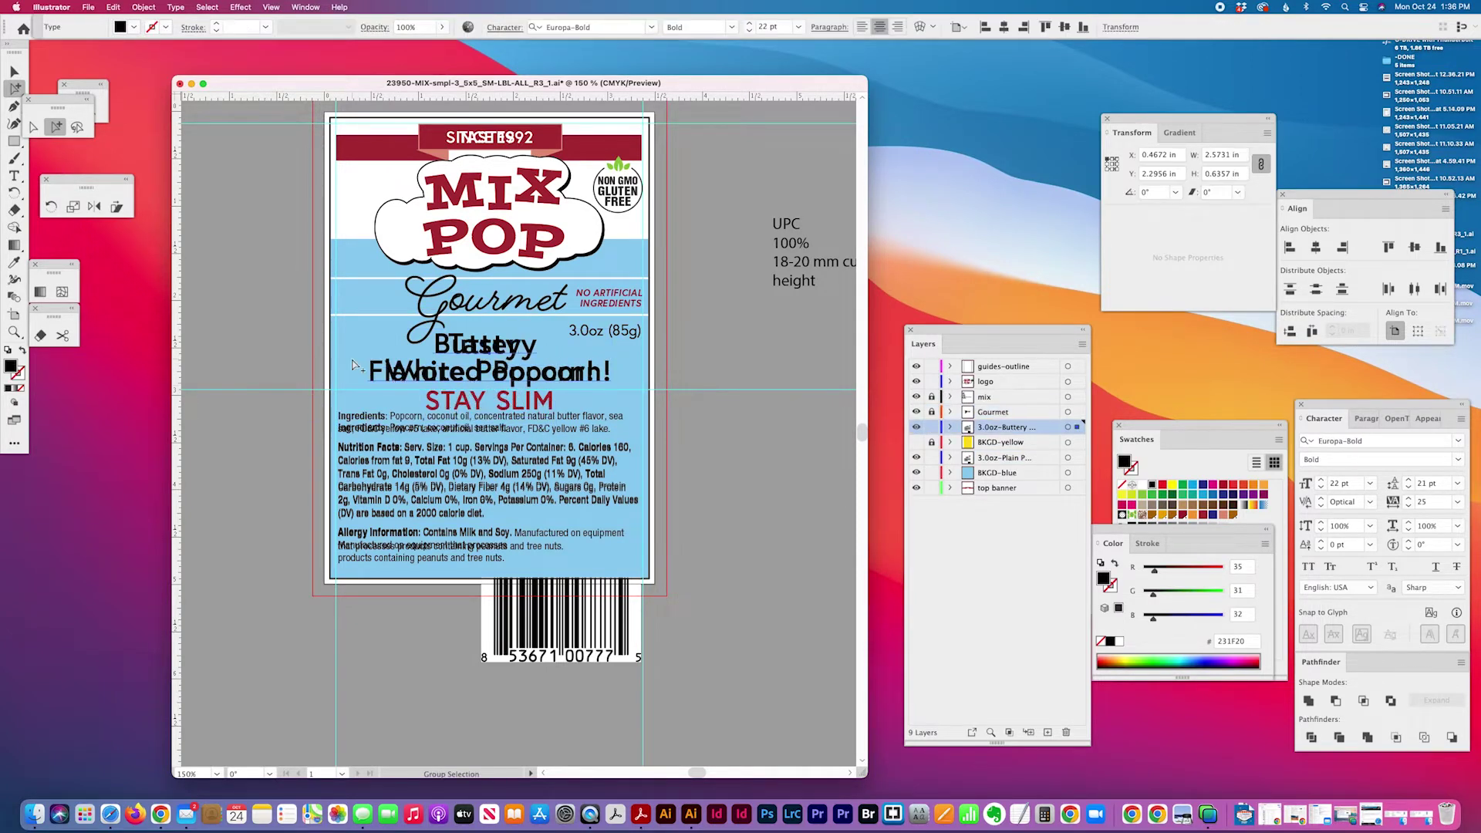
click(935, 477)
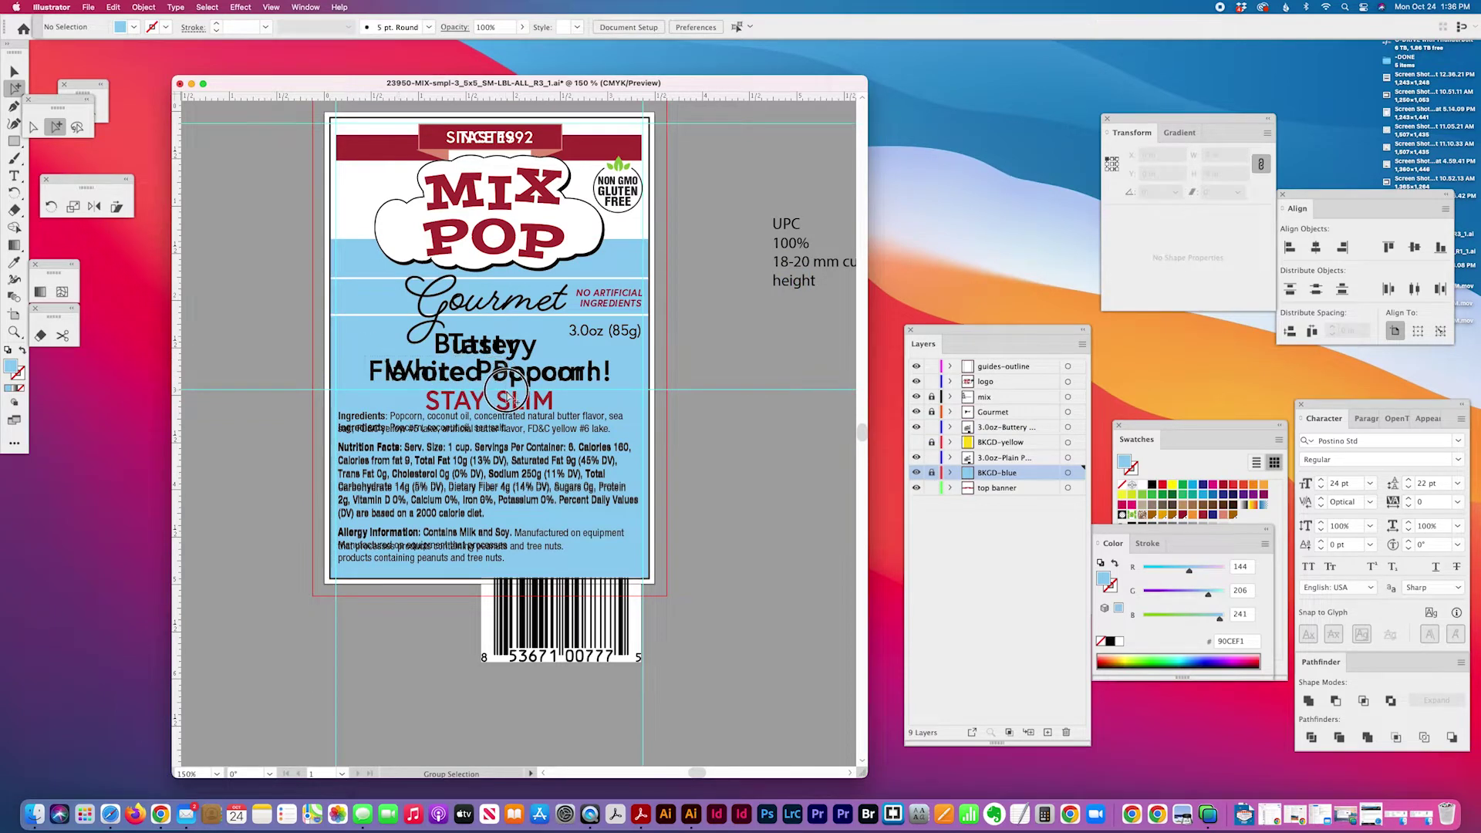
click(505, 394)
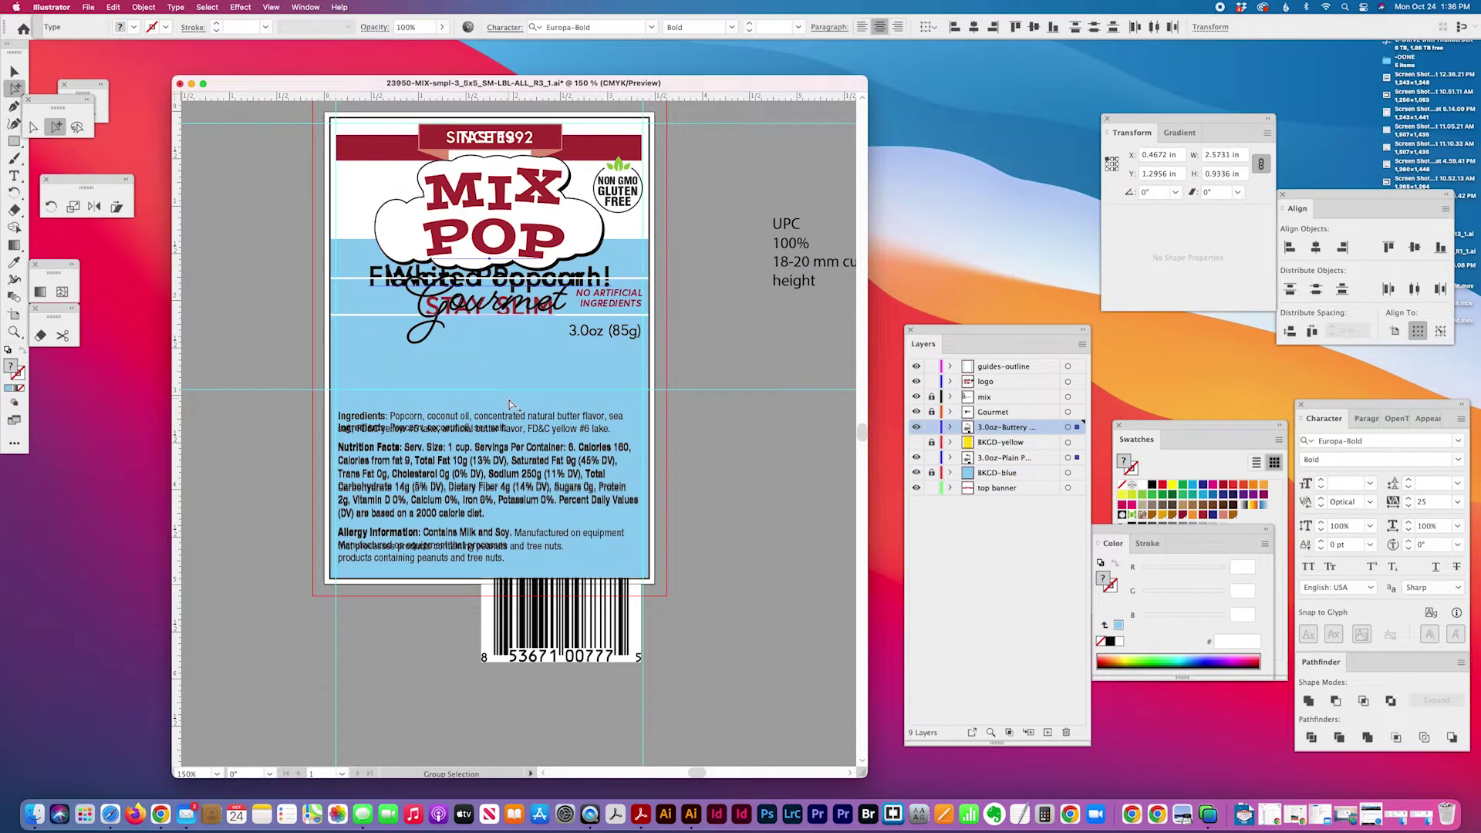
Step: Raise the Buttery headline and ingredients block, and shorten the ingredients text frame
key(cmd+z)
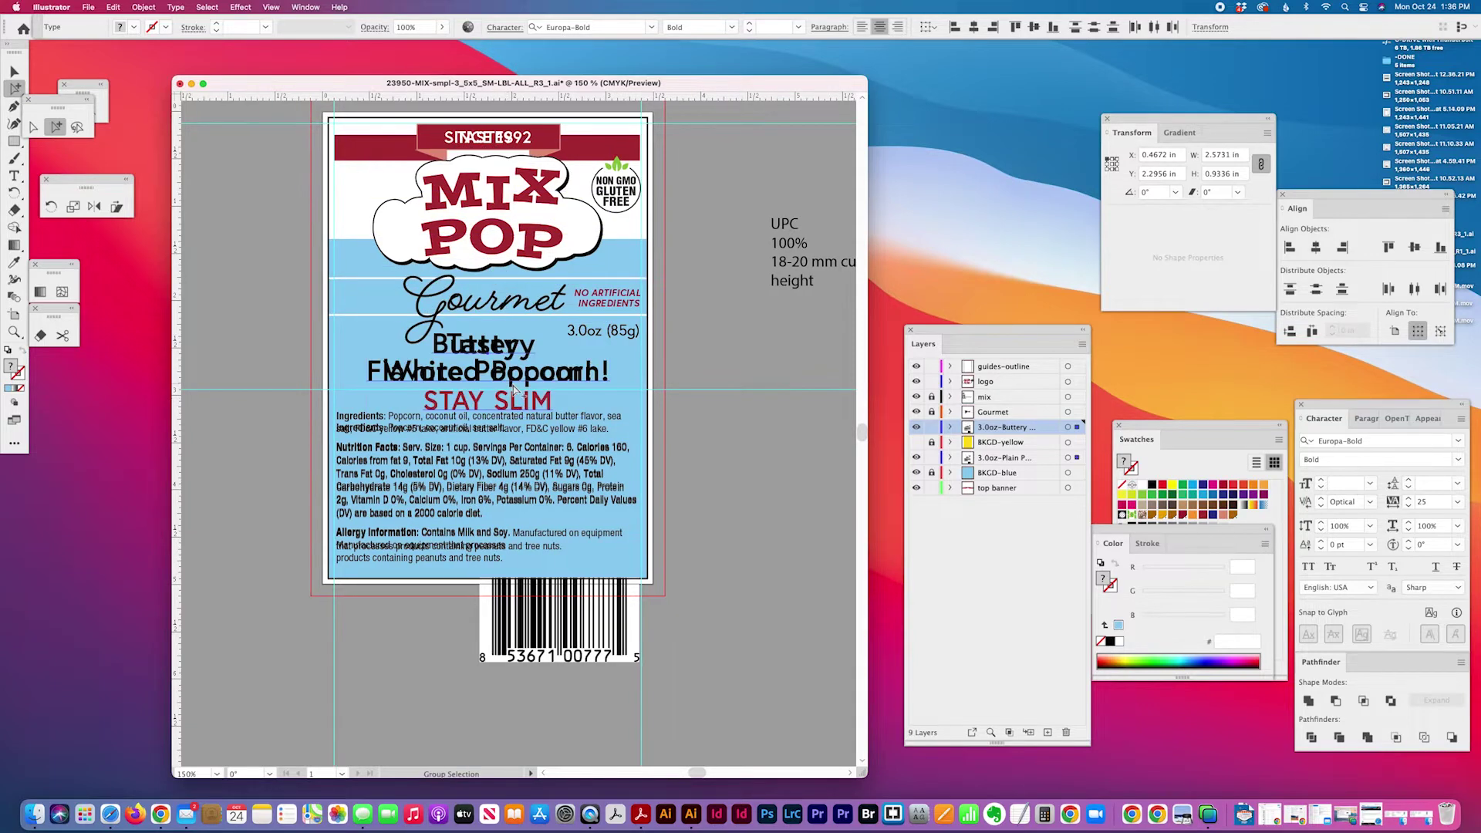
drag(517, 390, 523, 329)
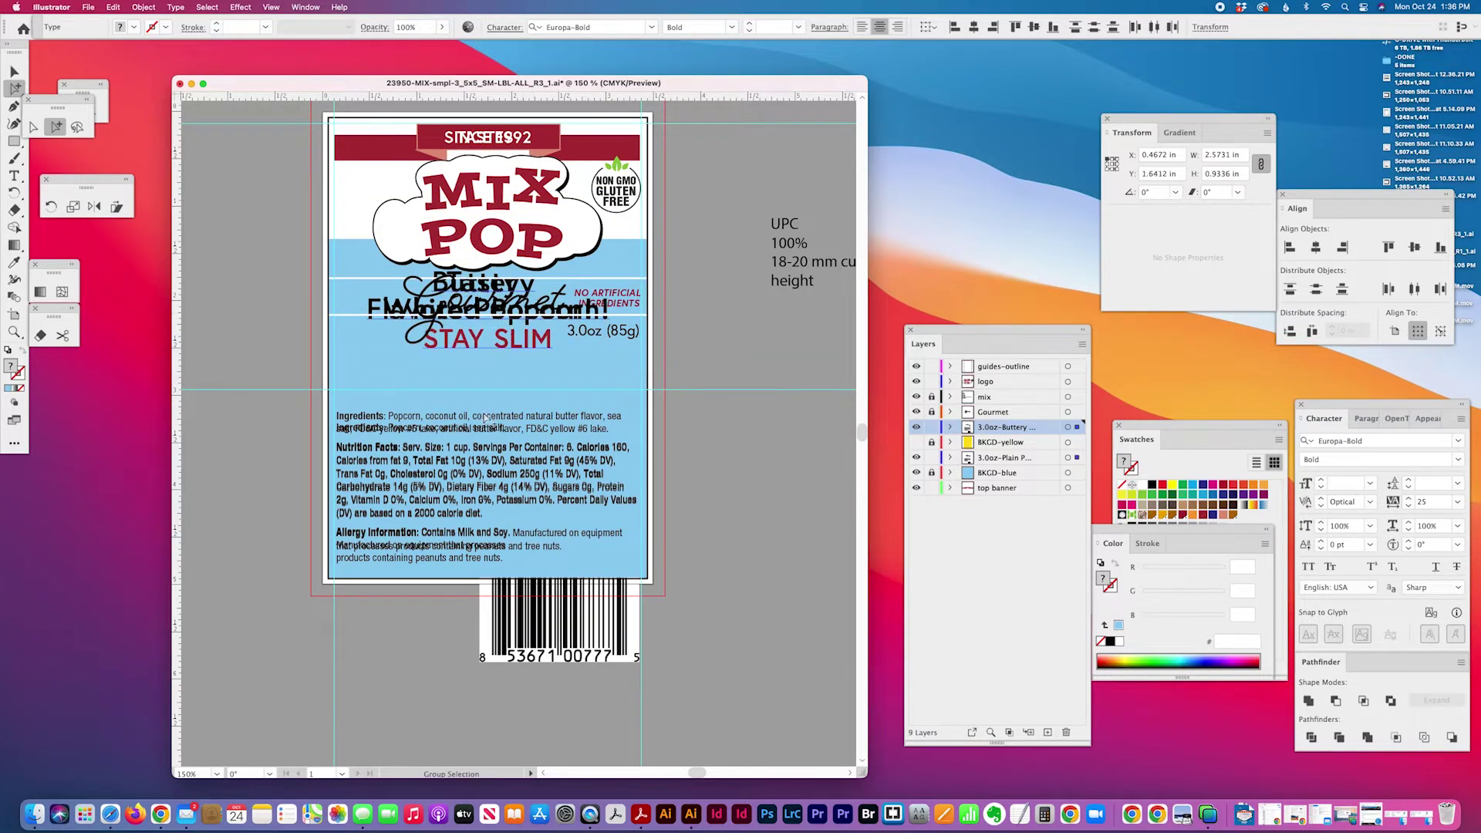
drag(512, 558, 512, 462)
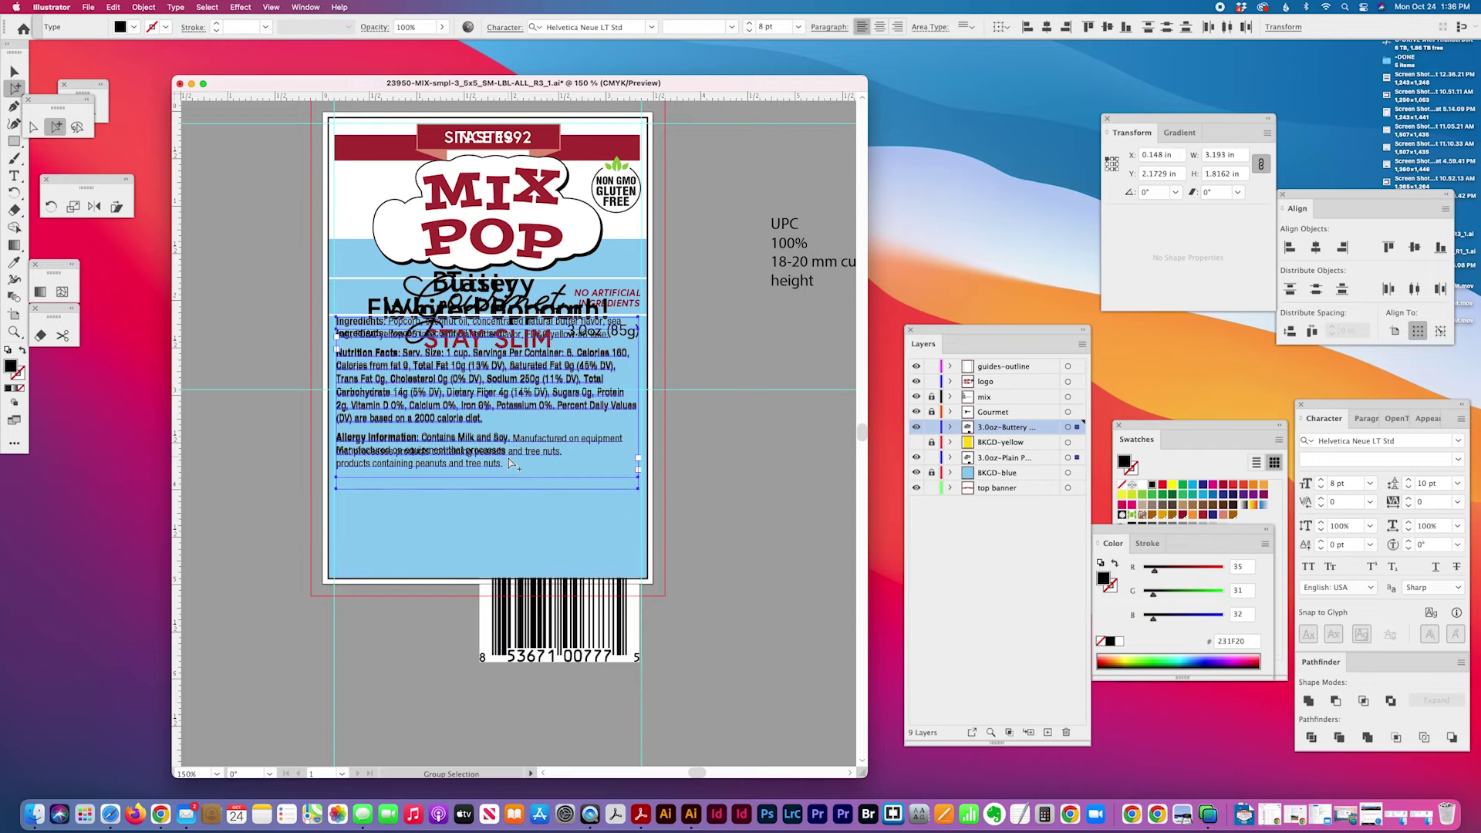
key(Down)
key(cmd+k)
key(Escape)
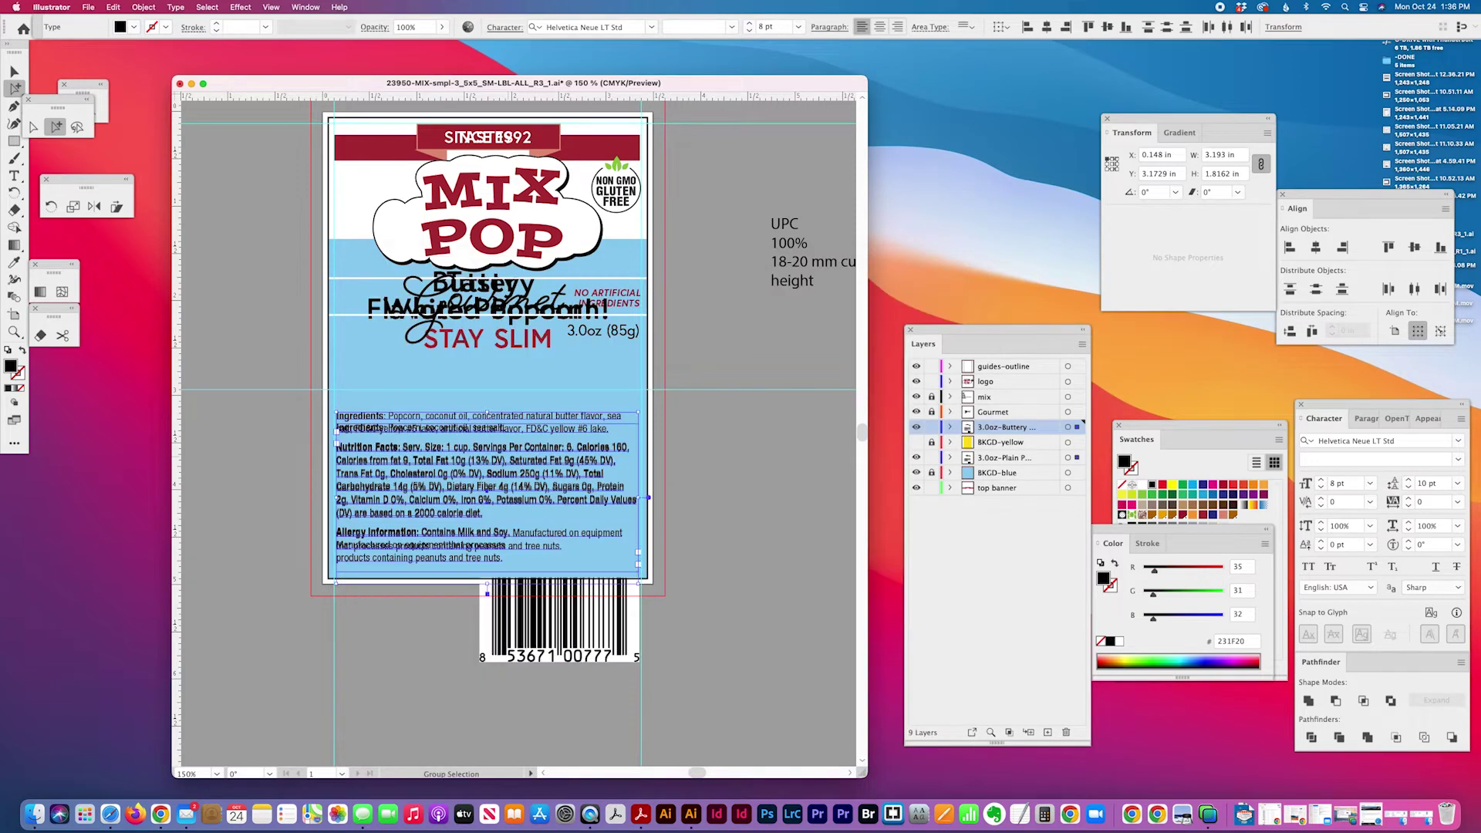
key(Up)
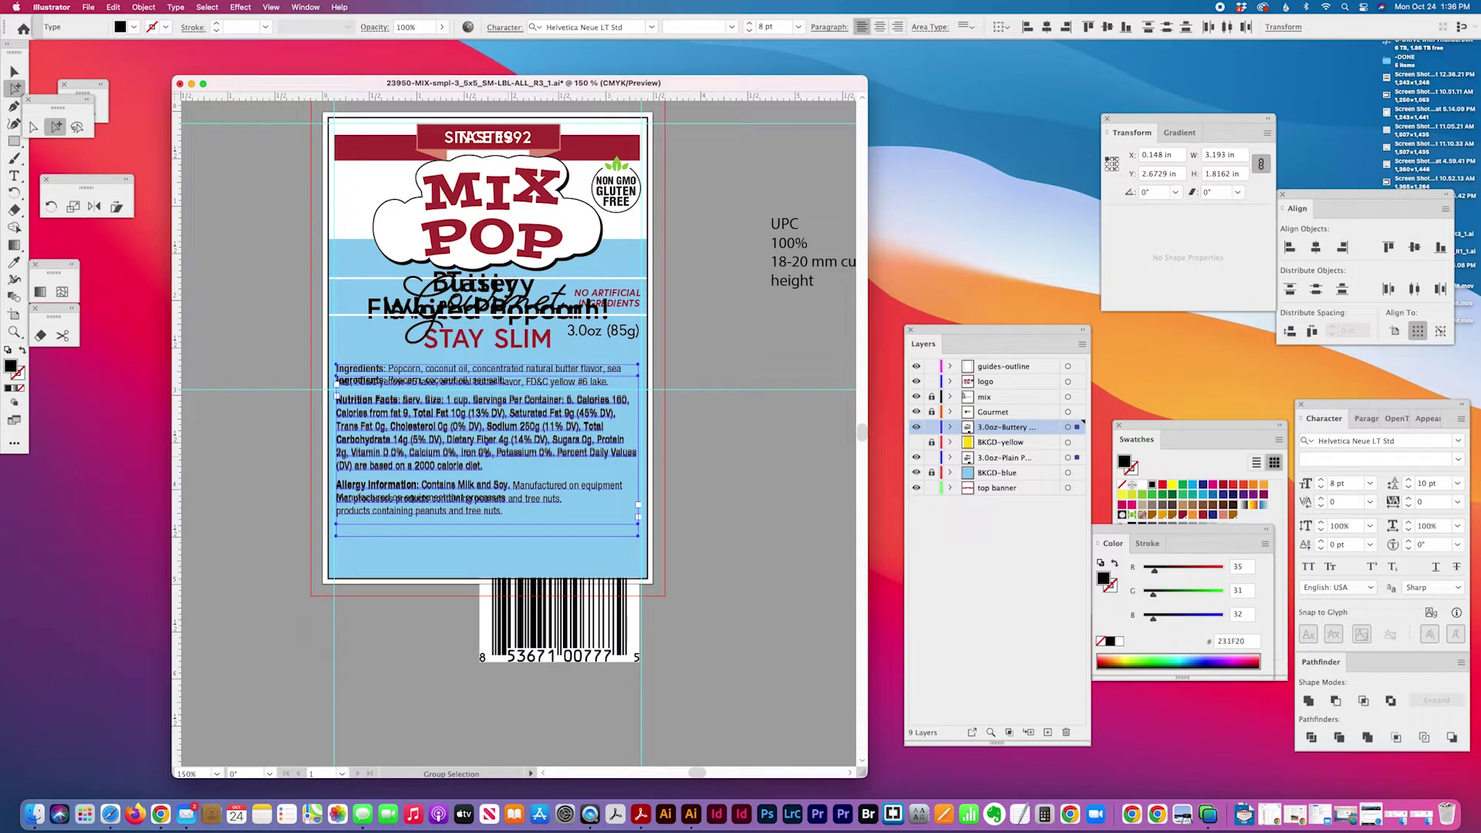
click(265, 395)
click(525, 490)
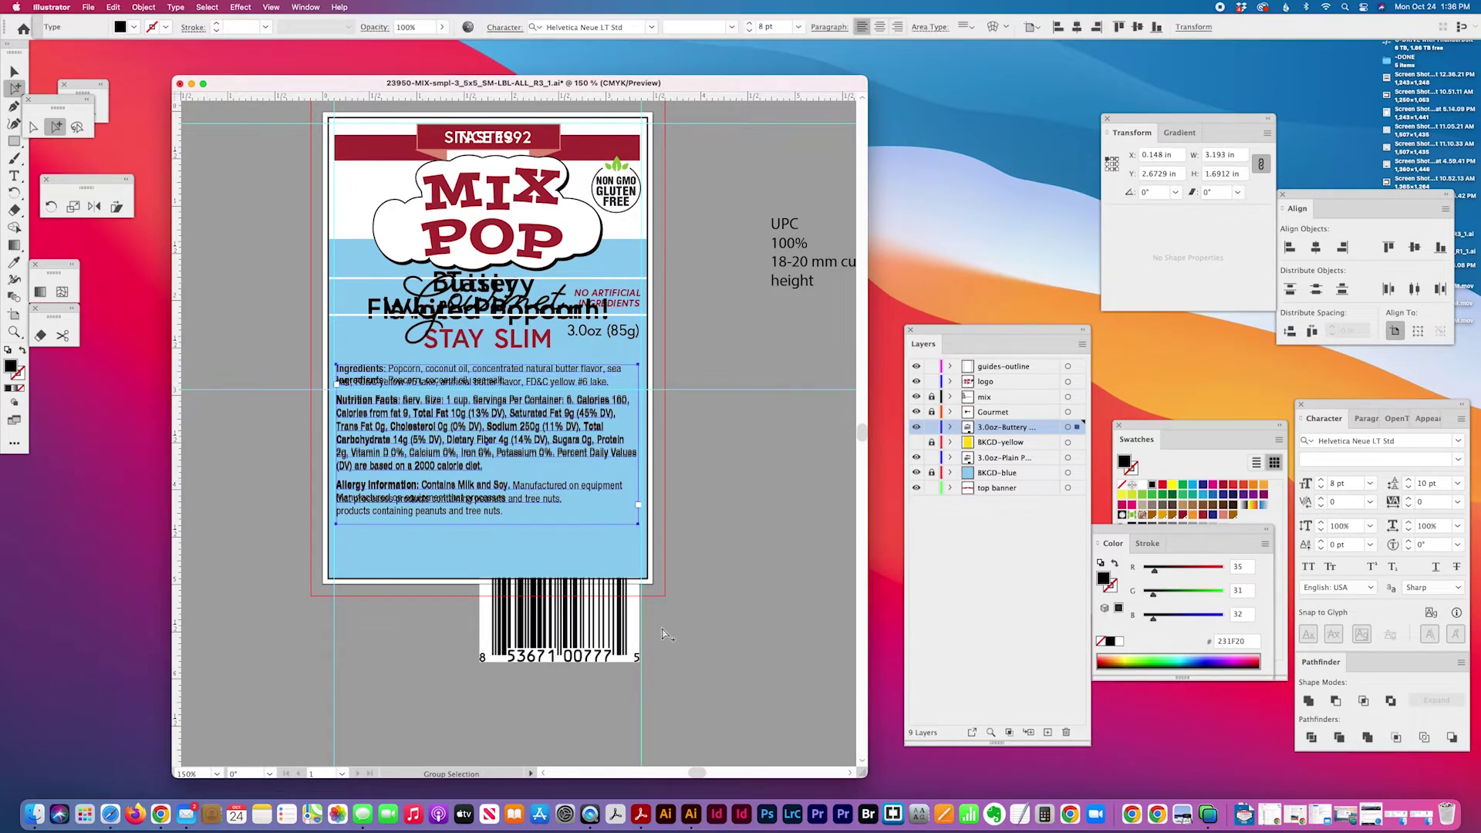
Step: Move the barcode group up onto the label with two Shift+Up nudges
click(14, 72)
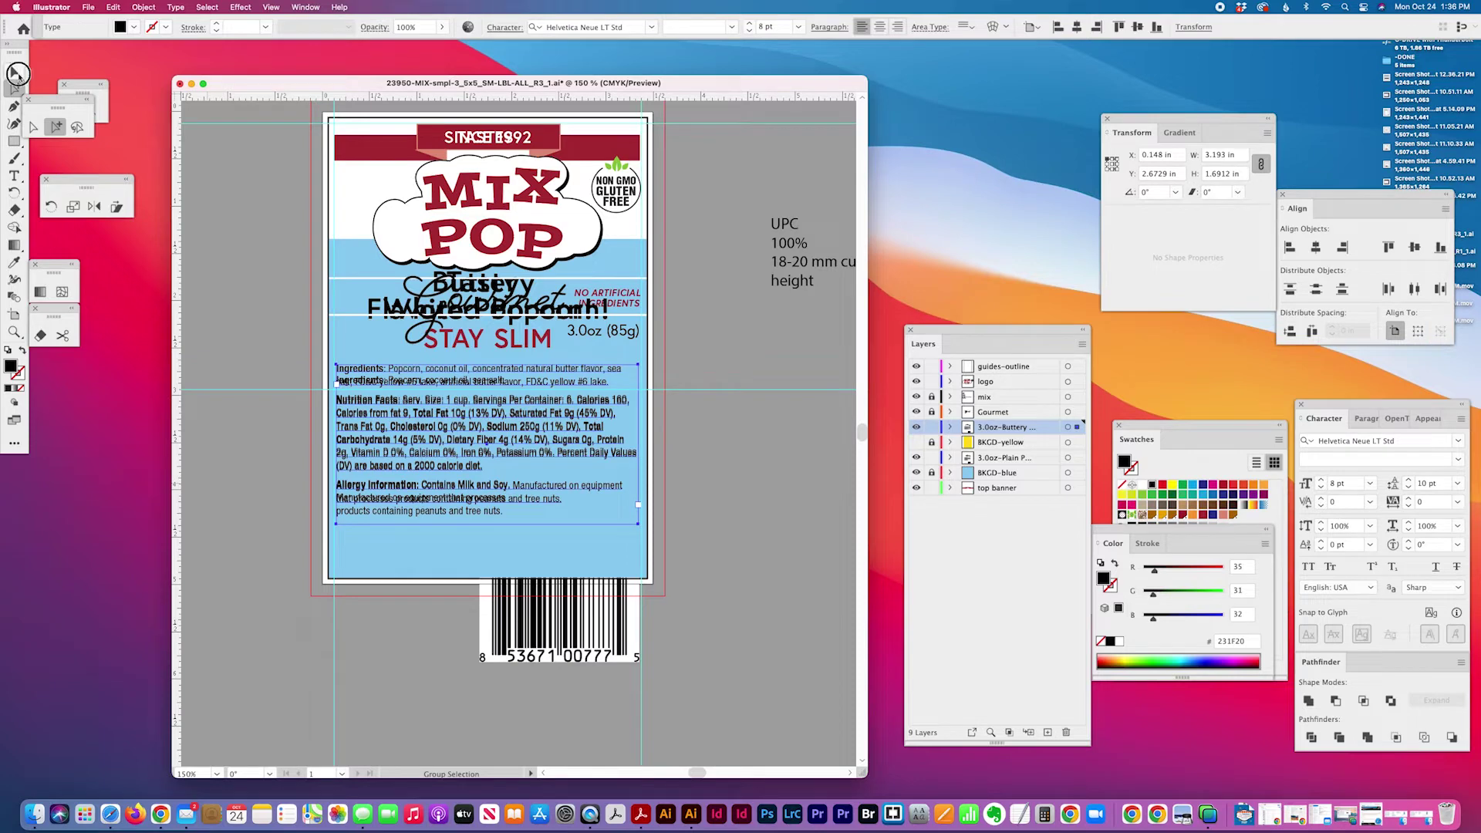
click(488, 622)
key(shift+Up)
key(shift+Up)
key(shift+Up)
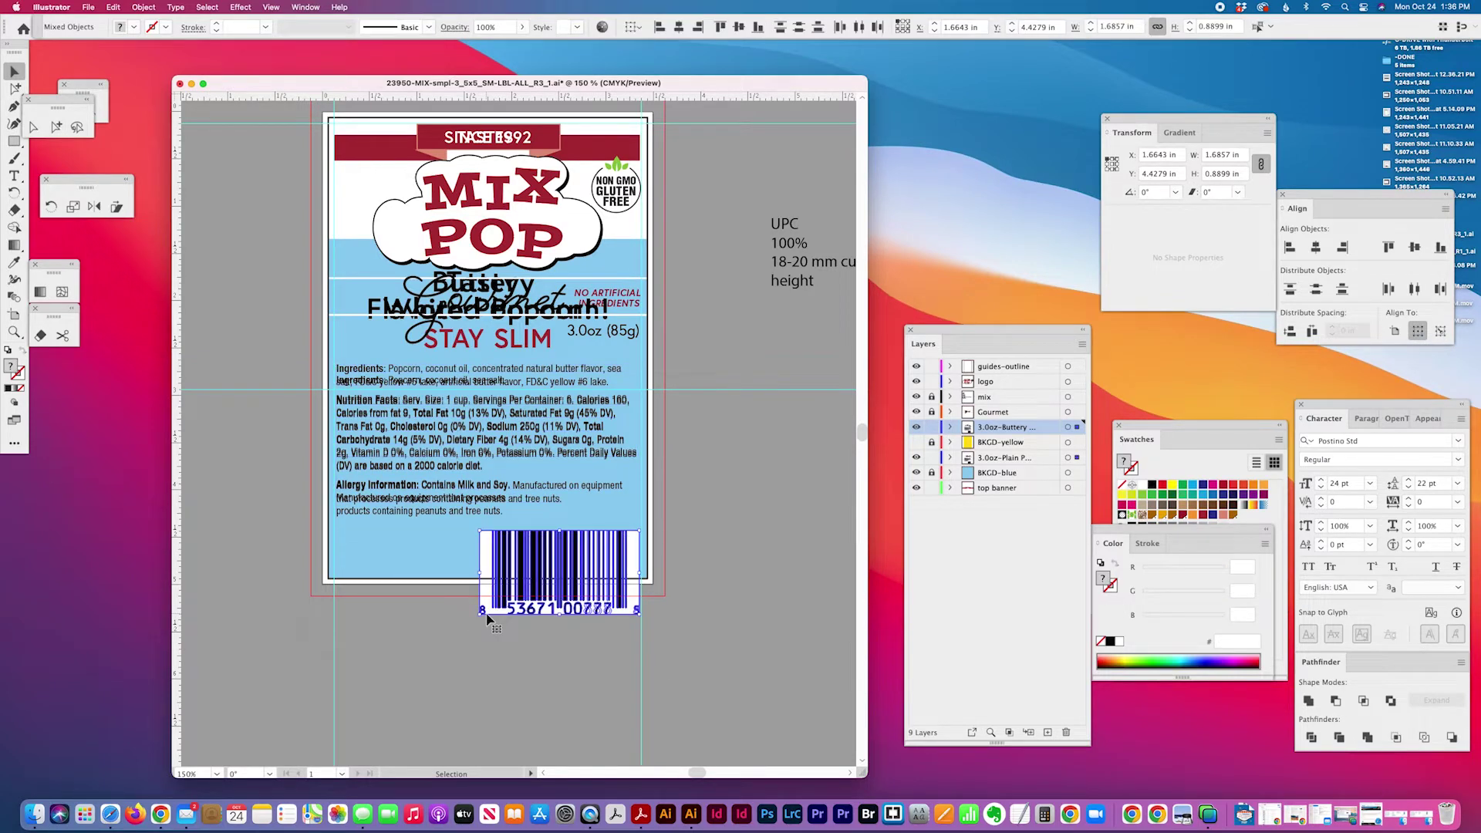
key(shift+Up)
key(shift+Up)
key(shift+Up)
click(547, 672)
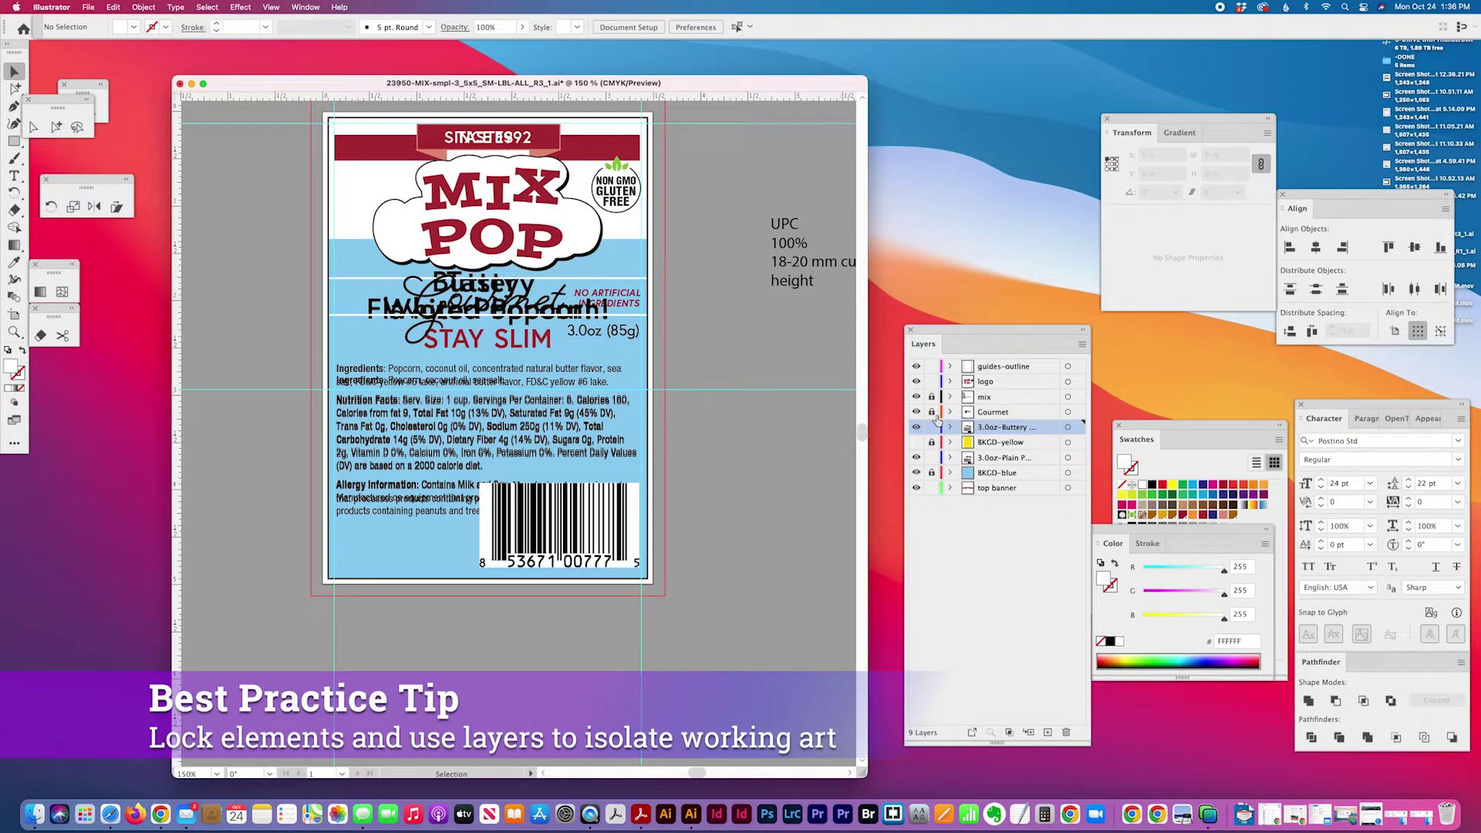
Step: Hide the 3.0oz-Plain layer and try moving the Buttery headline, then undo the move
click(917, 458)
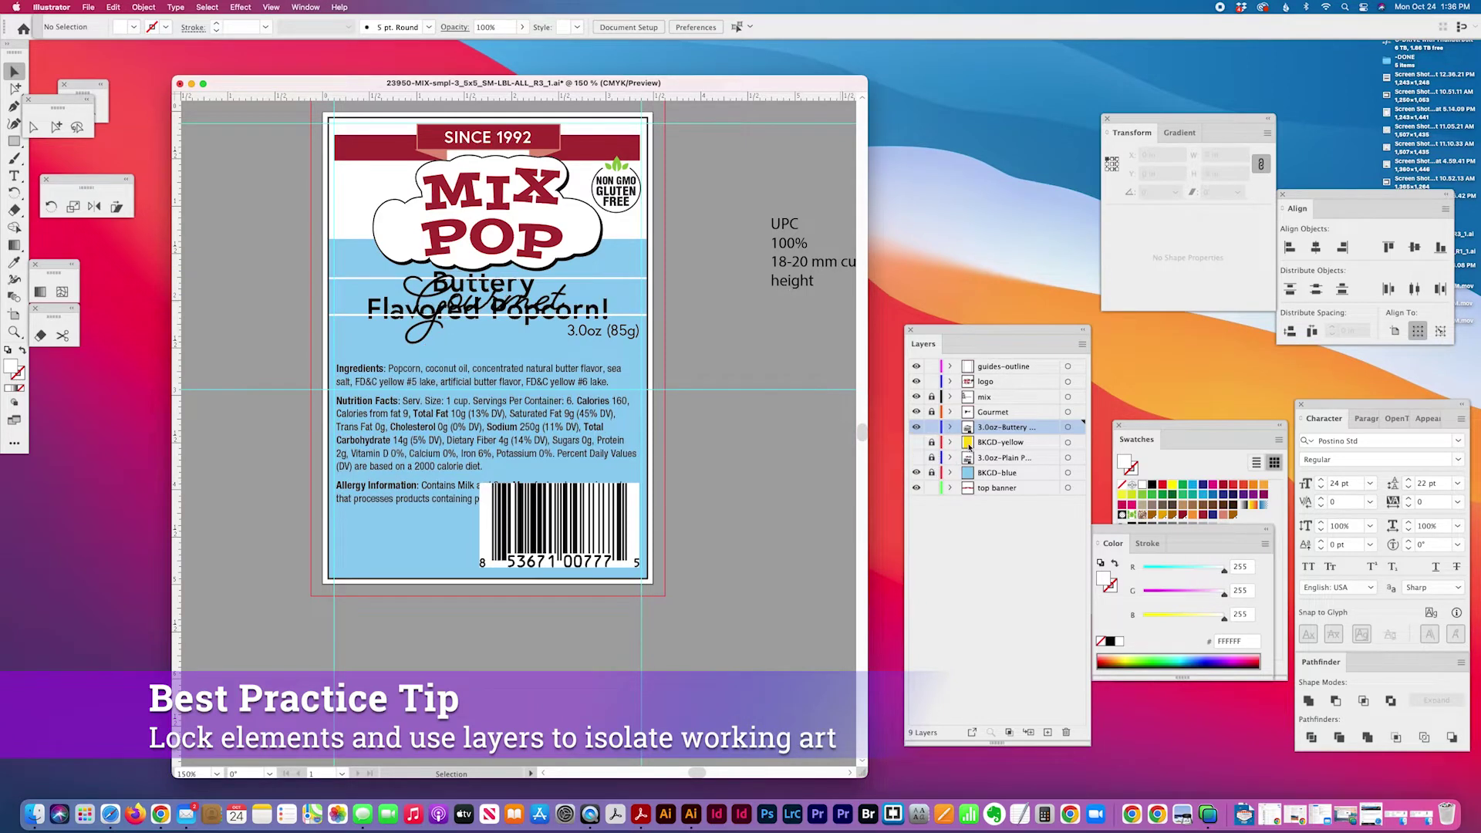
click(393, 317)
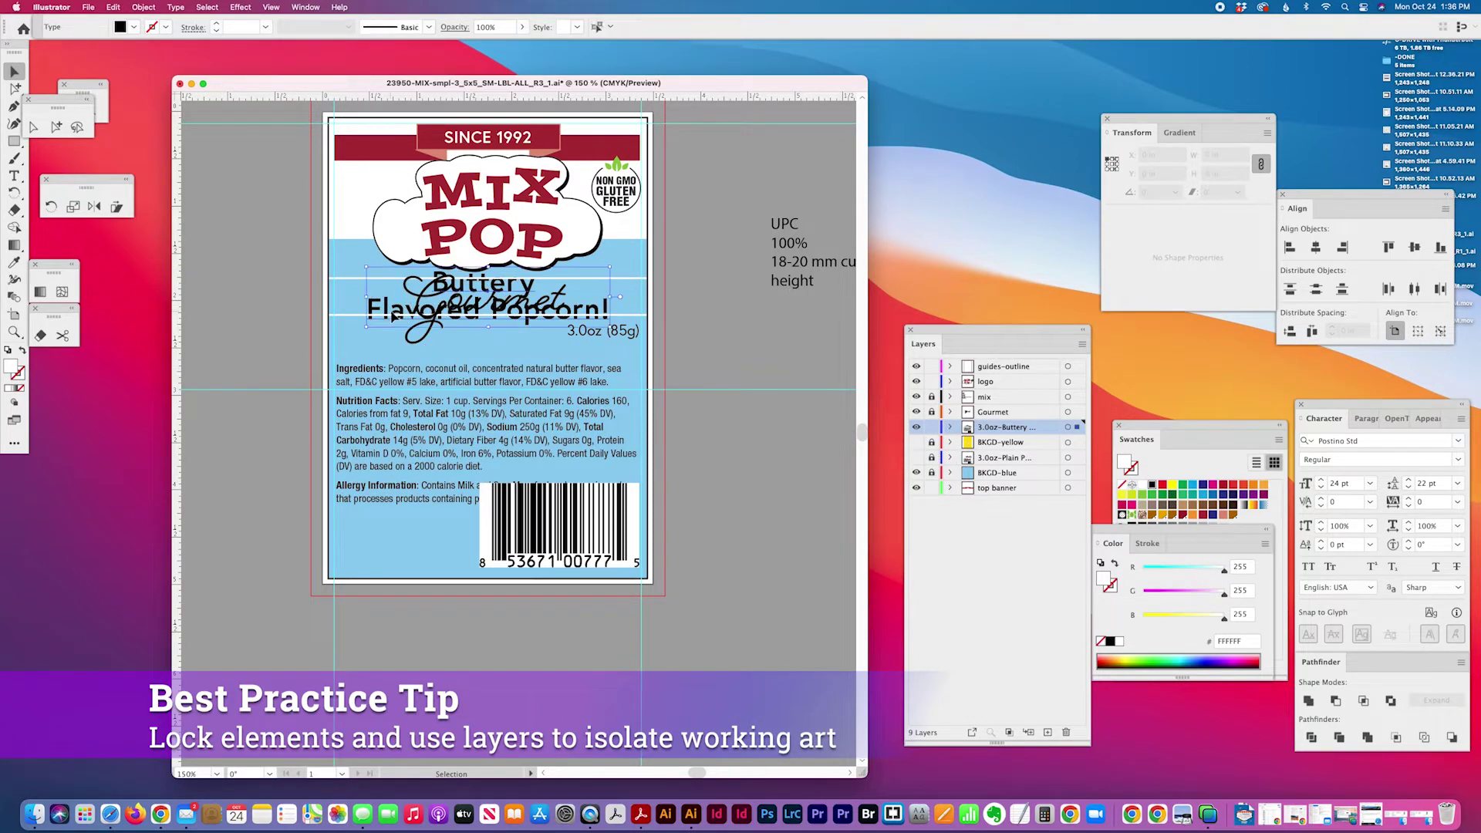
drag(387, 320, 384, 363)
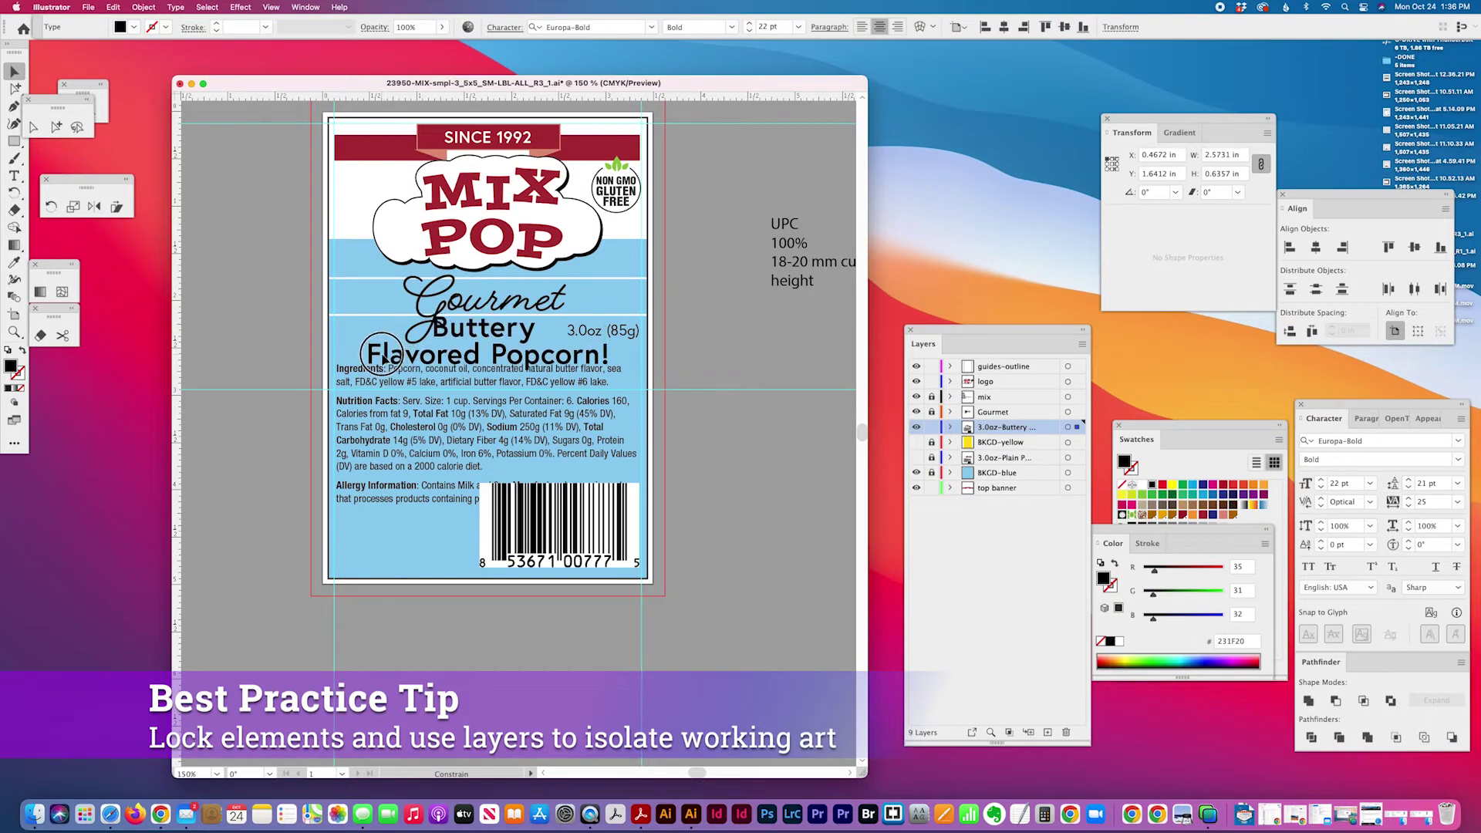
key(cmd+z)
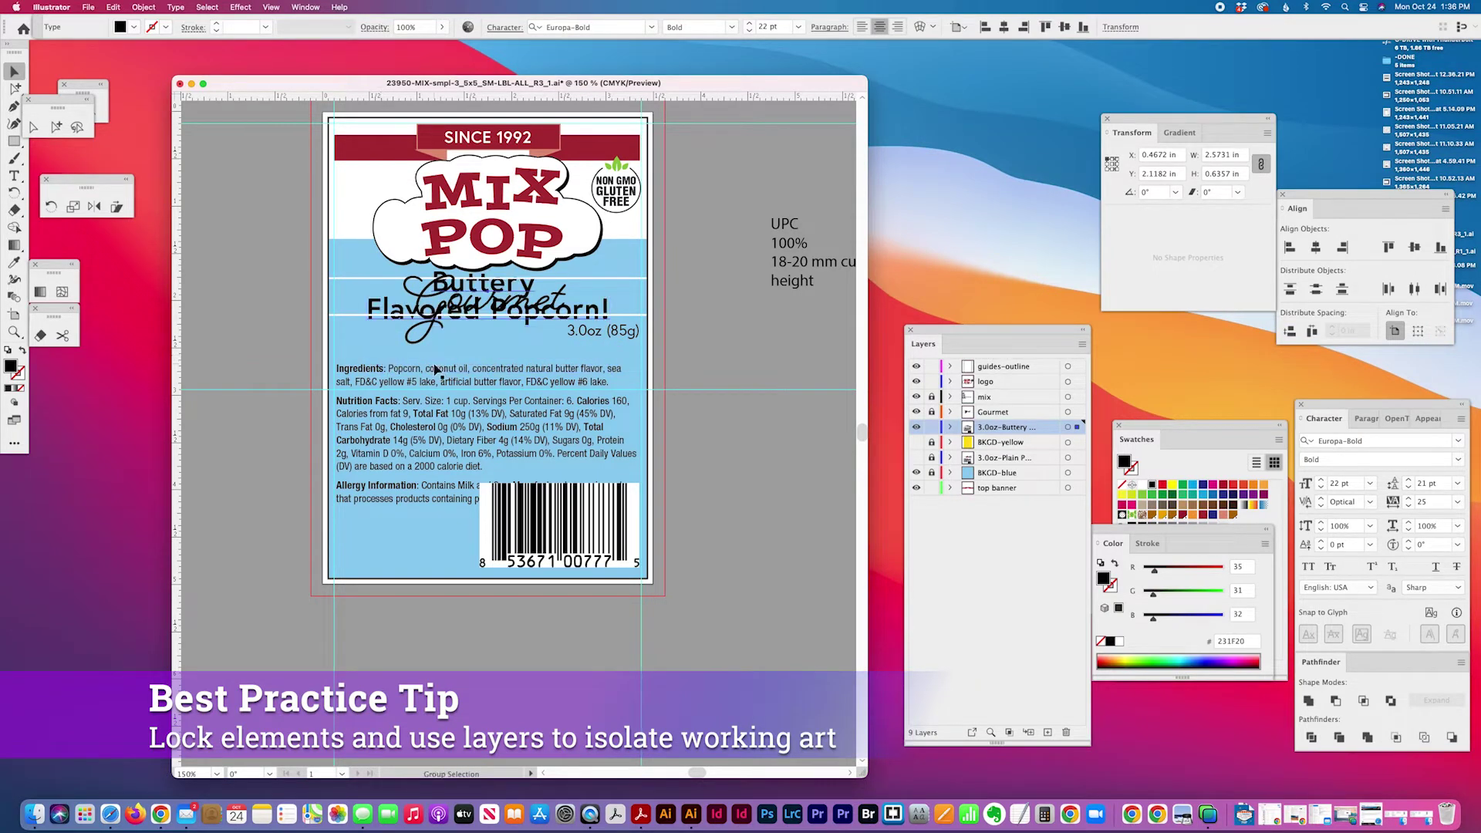
Step: Show the Plain layer and nudge the ingredients text down by a new keyboard increment
click(916, 457)
click(365, 362)
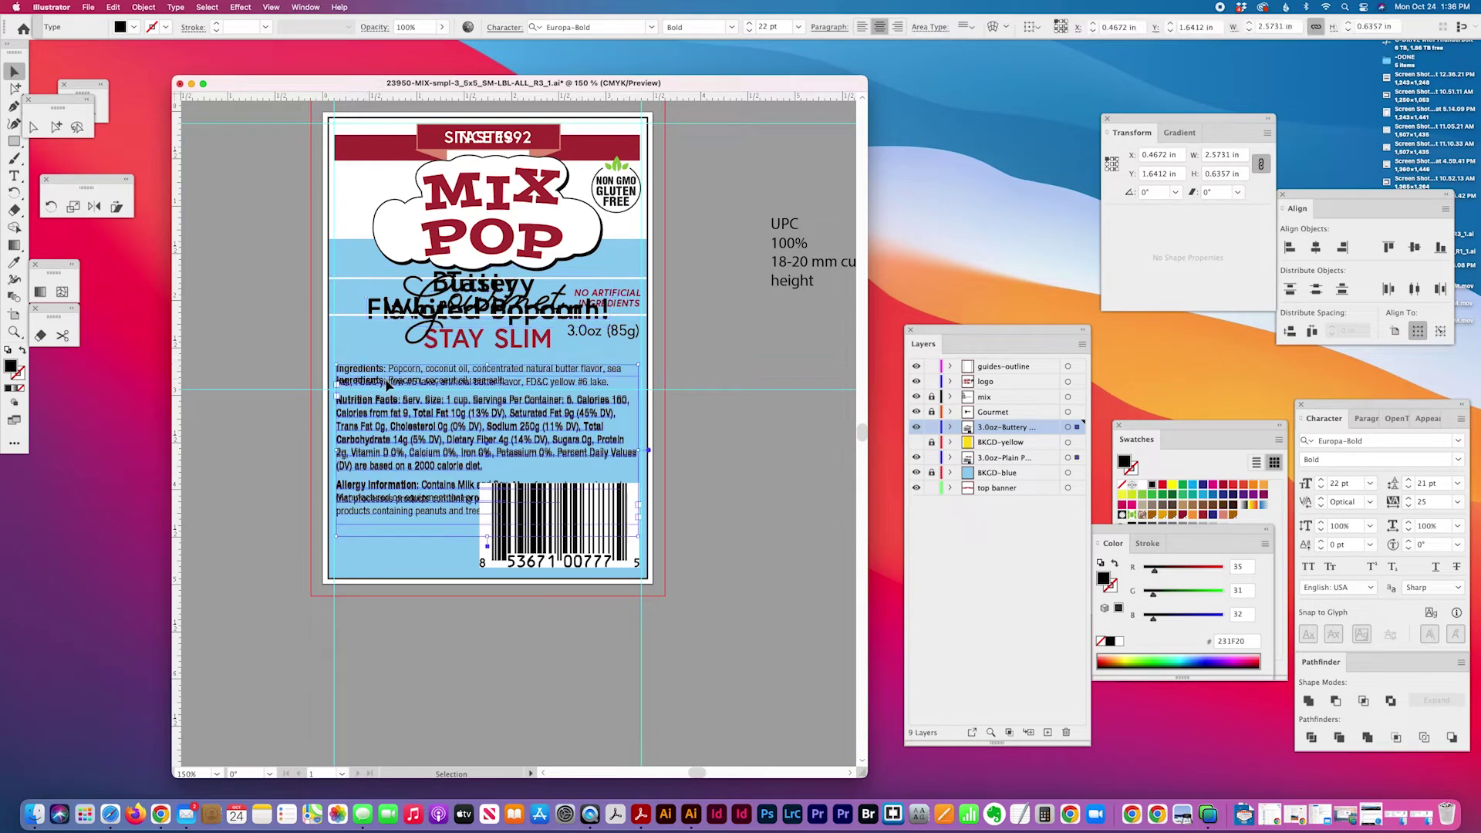
key(cmd+k)
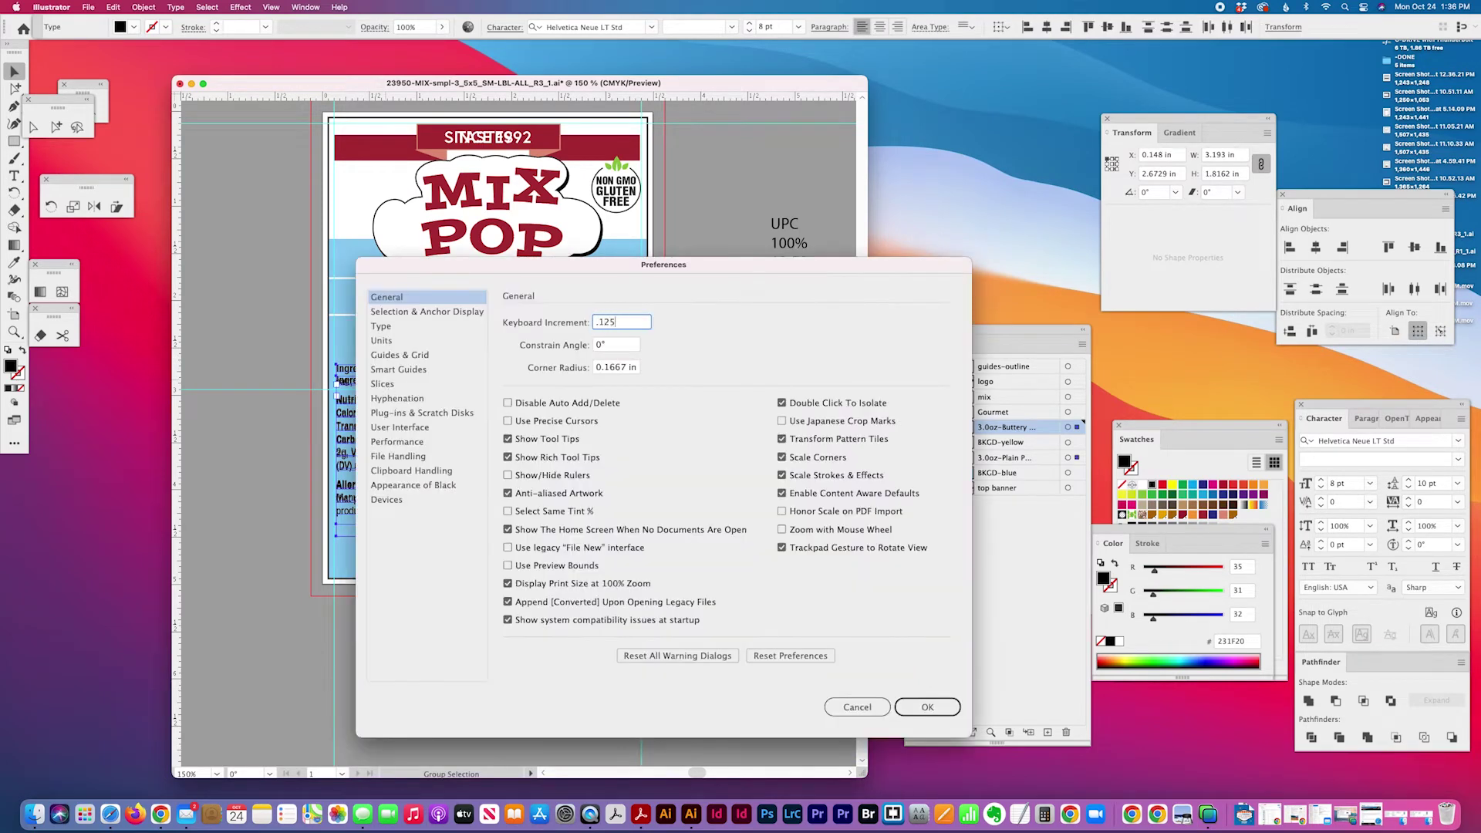
key(Return)
key(Down)
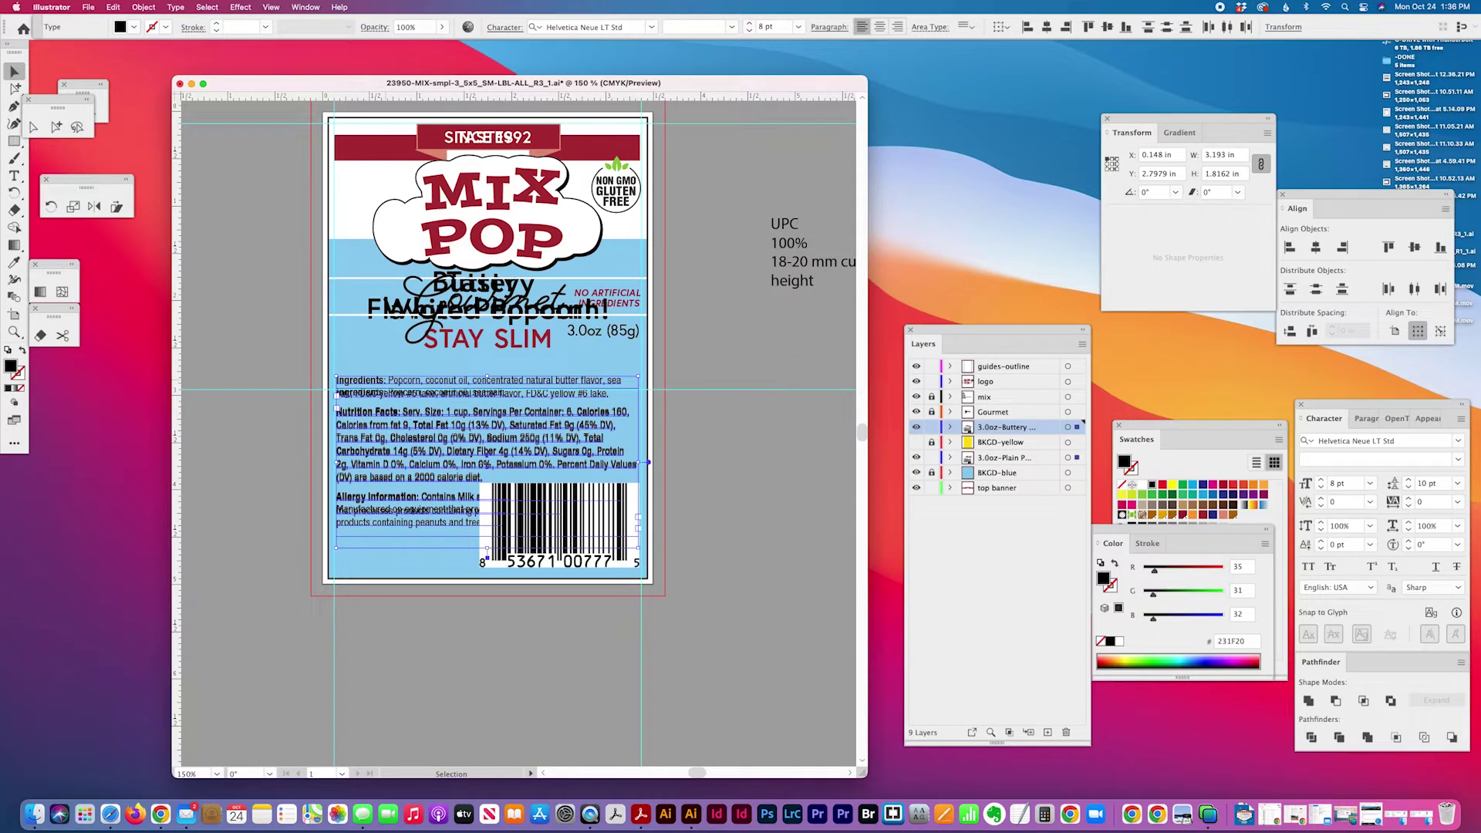
Step: Hide the Plain layer, move the headline below Gourmet, and shift Gourmet slightly left
click(916, 457)
click(526, 328)
drag(526, 330, 526, 358)
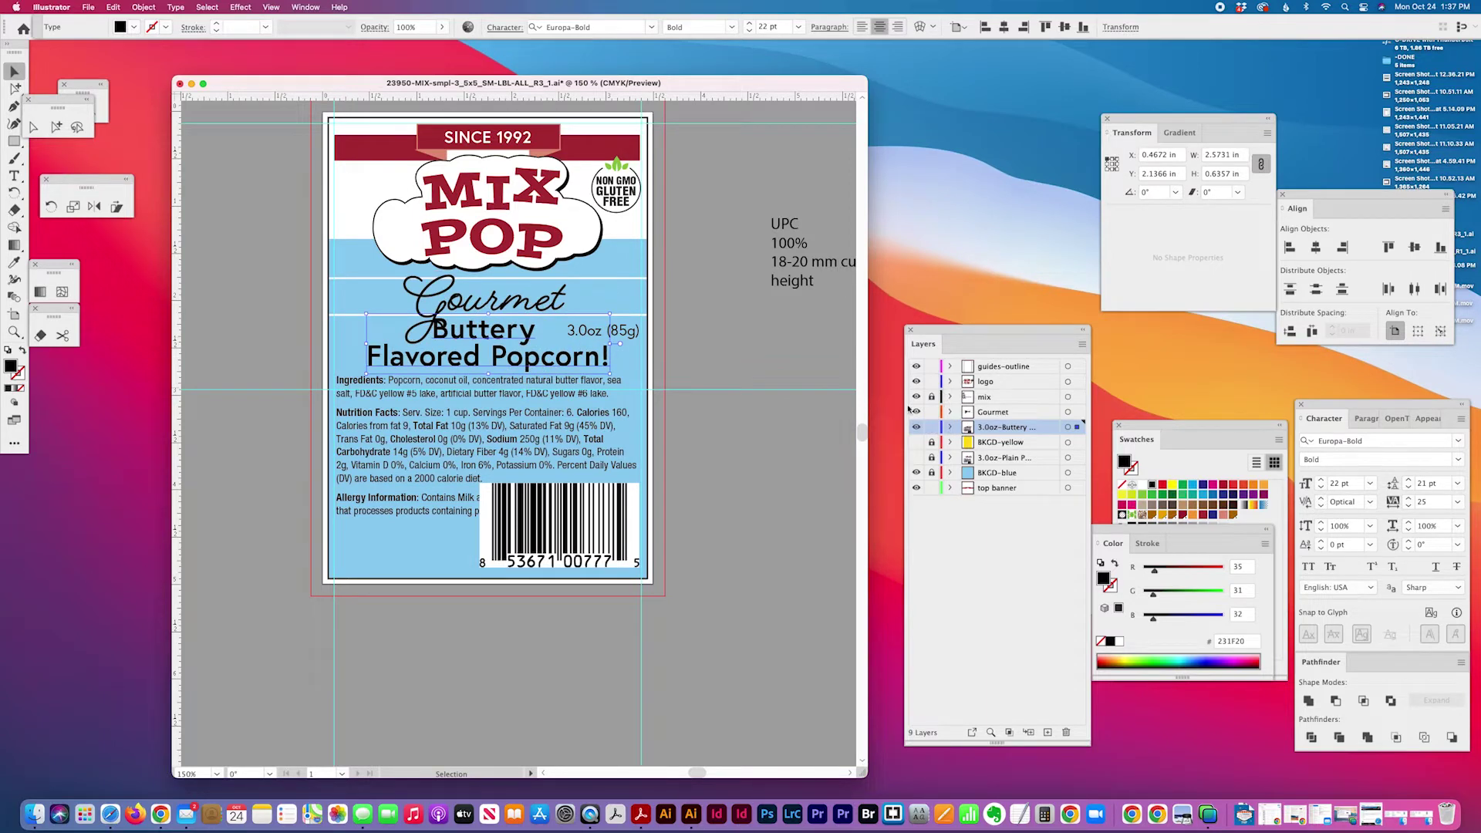
drag(550, 307, 528, 308)
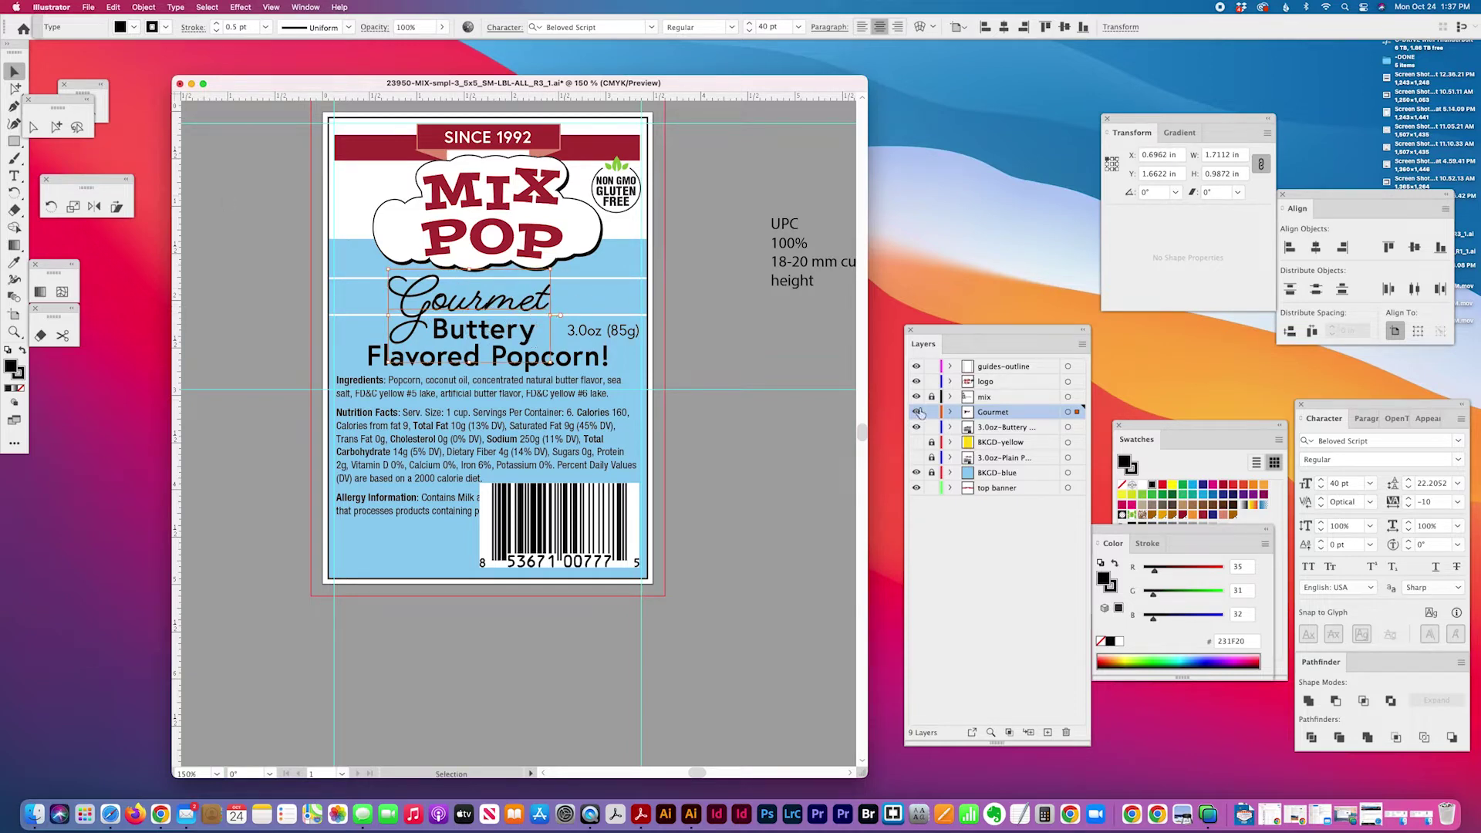
Step: Centre the Buttery Flavored Popcorn! headline horizontally on the artboard
click(608, 368)
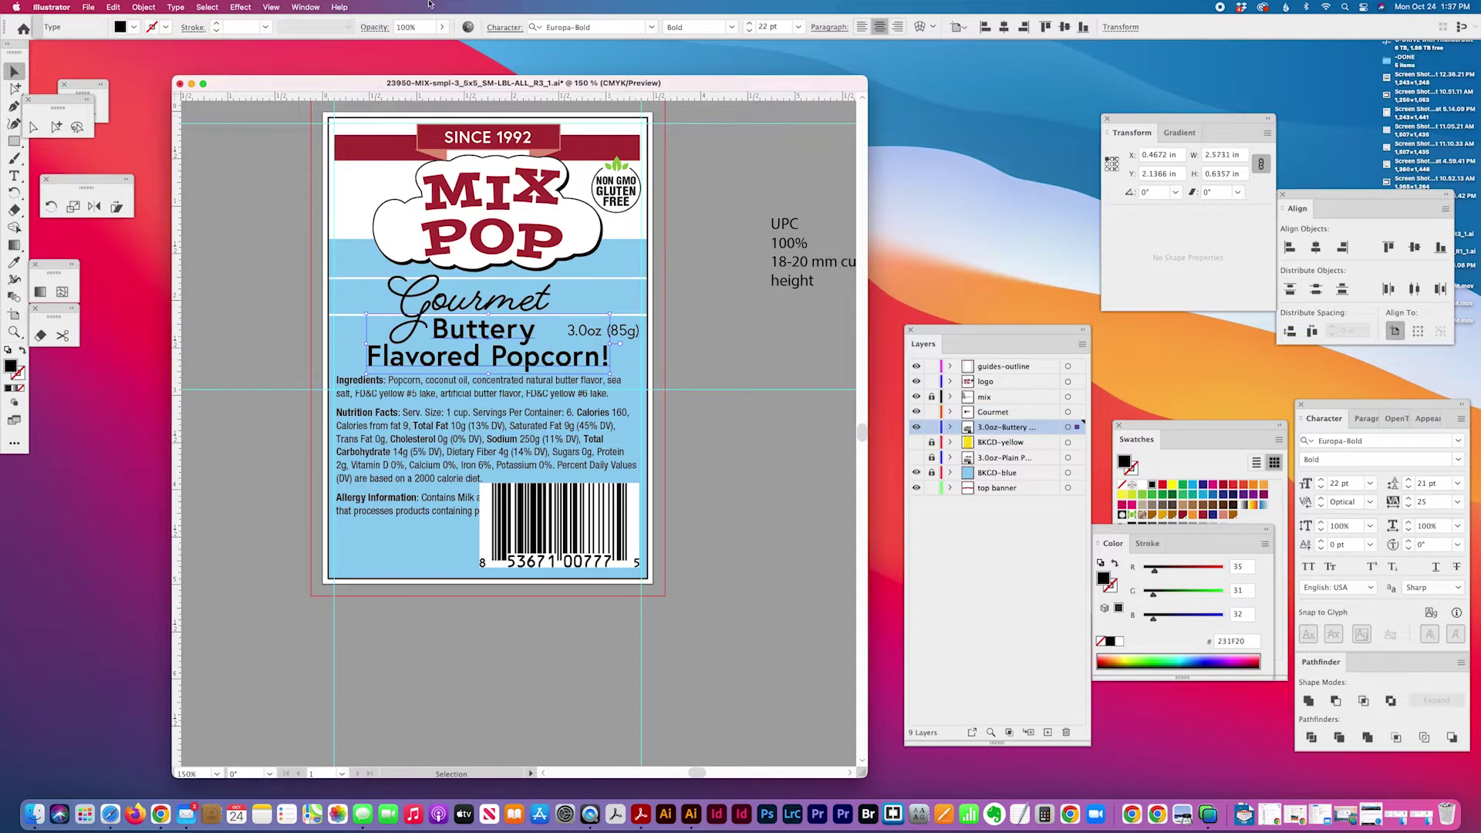
click(968, 28)
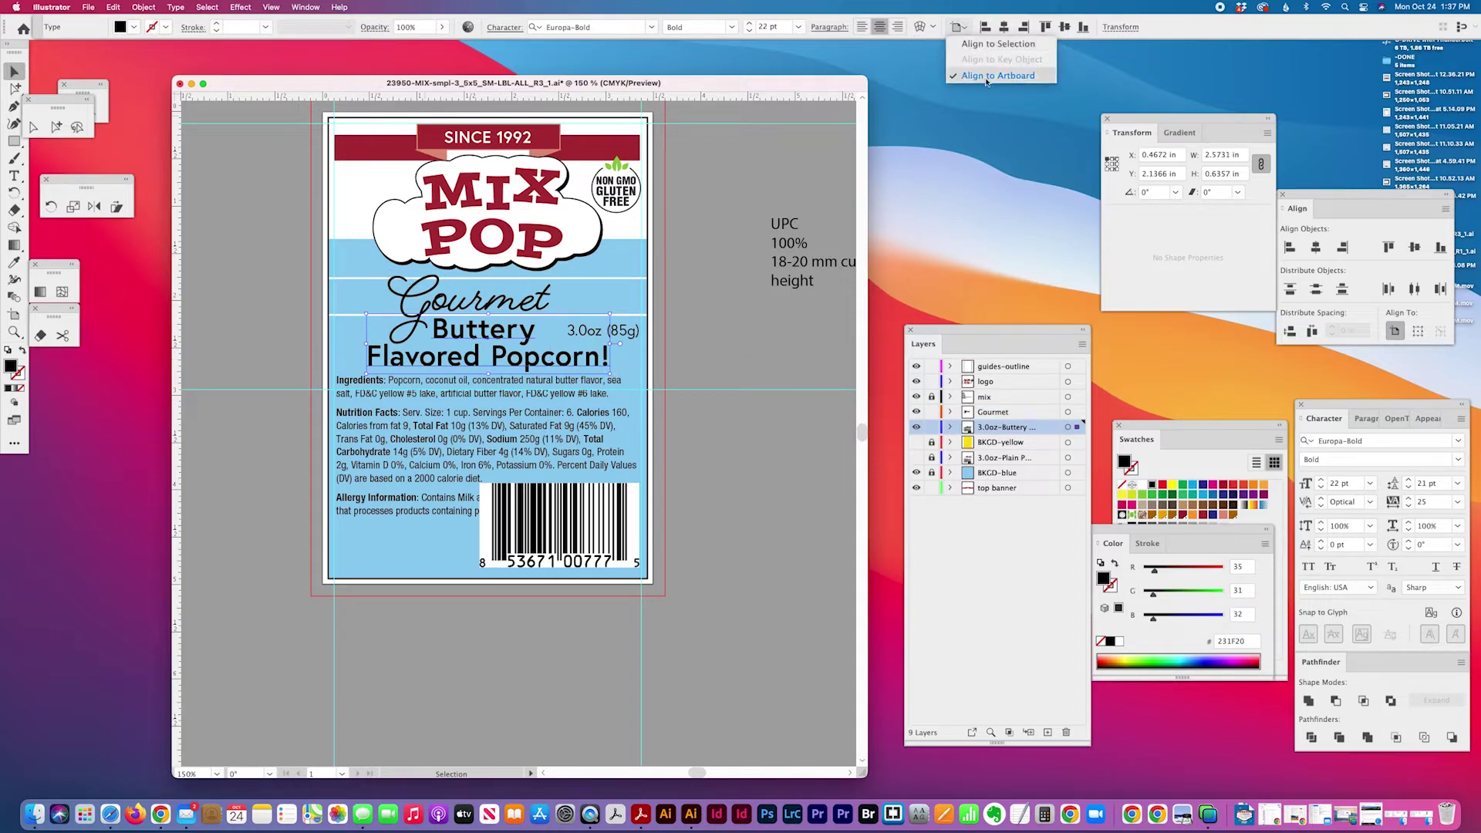
click(977, 58)
click(1002, 26)
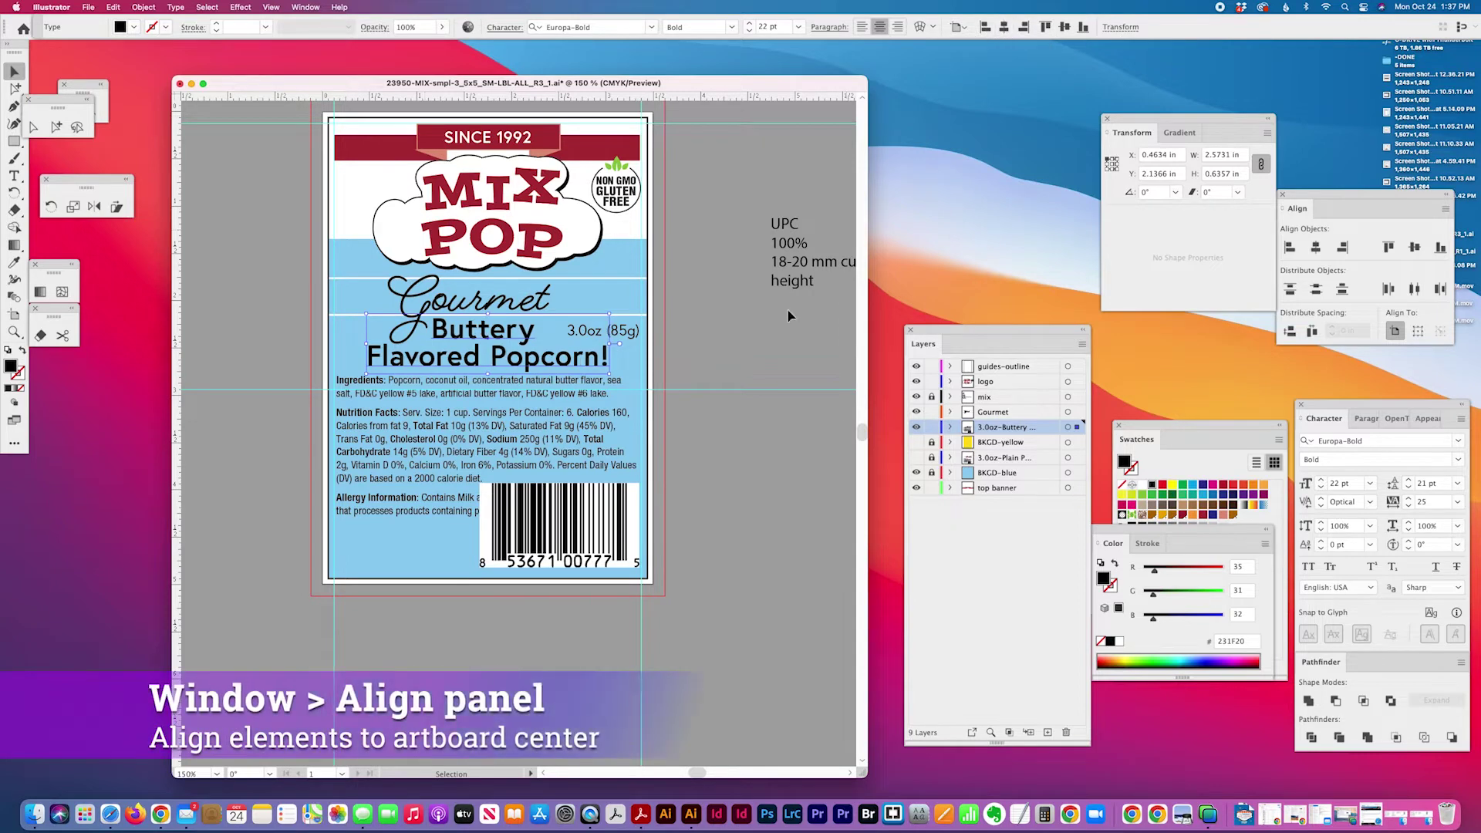
click(513, 430)
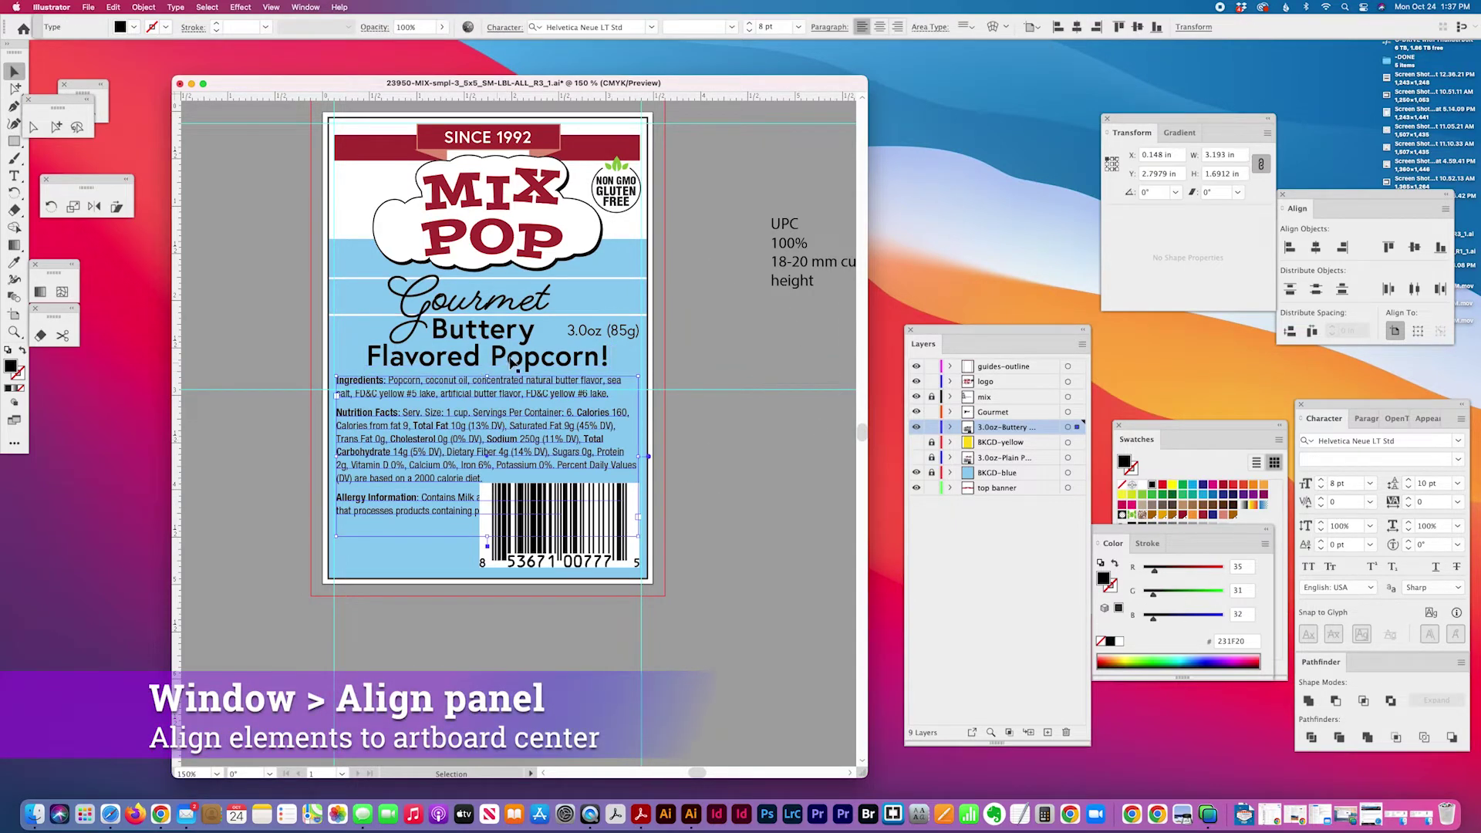
Step: Show the Plain layer alongside Buttery and make Plain the working layer
click(718, 347)
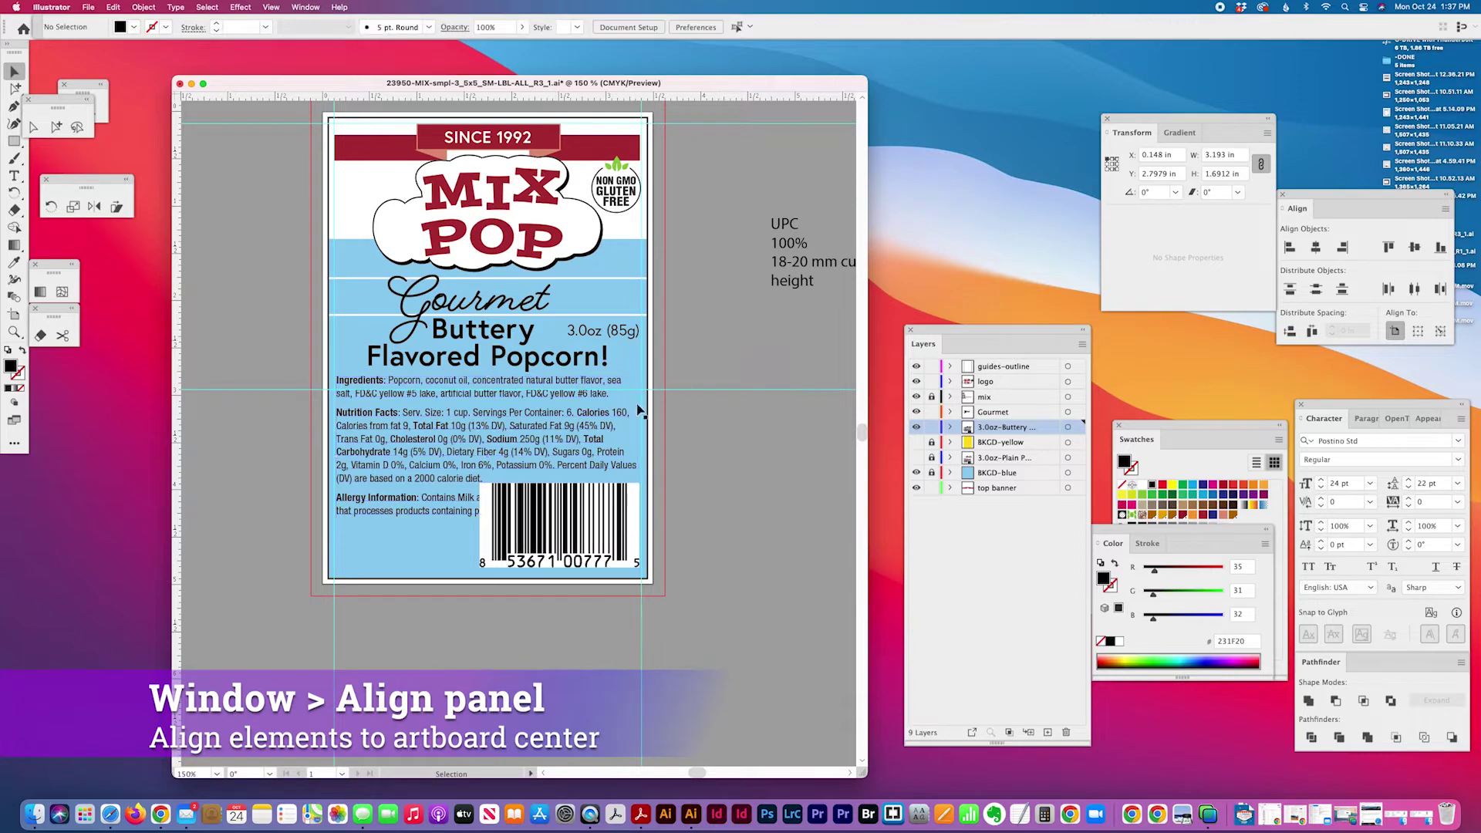
click(916, 427)
click(916, 457)
click(932, 456)
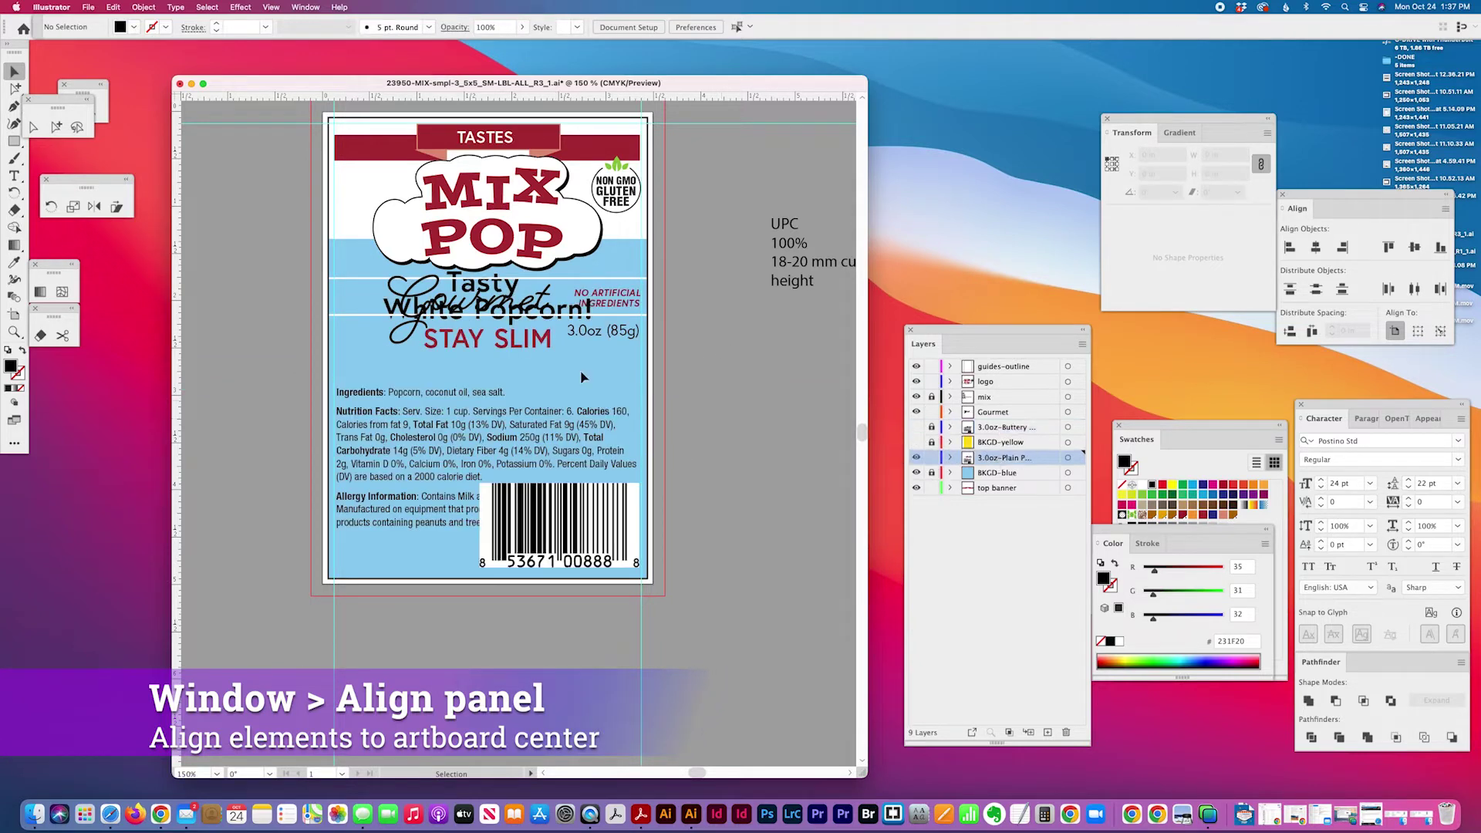
click(916, 427)
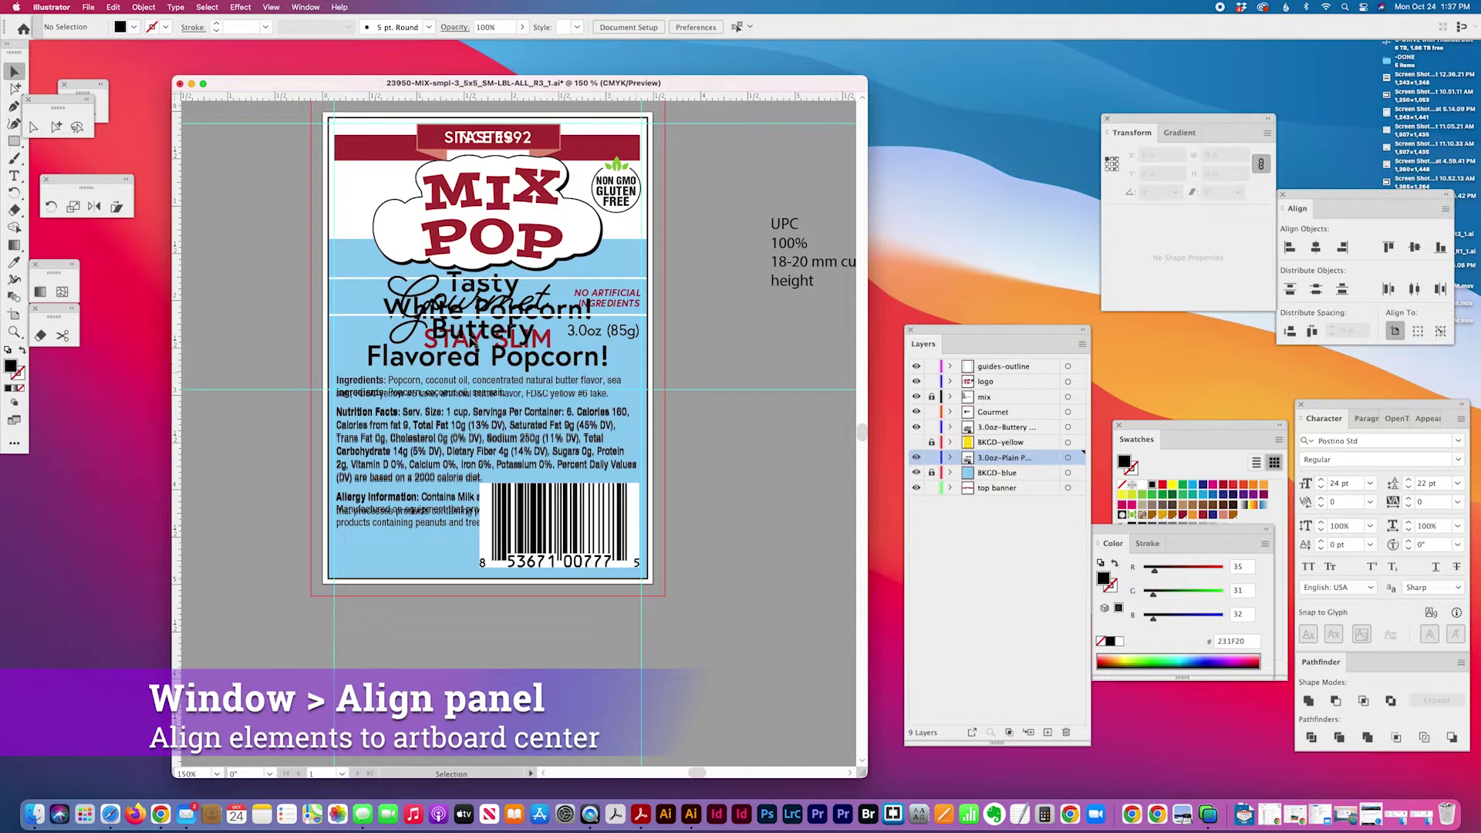
Step: Bottom-align the Gourmet text with another object, then undo the alignment
click(483, 342)
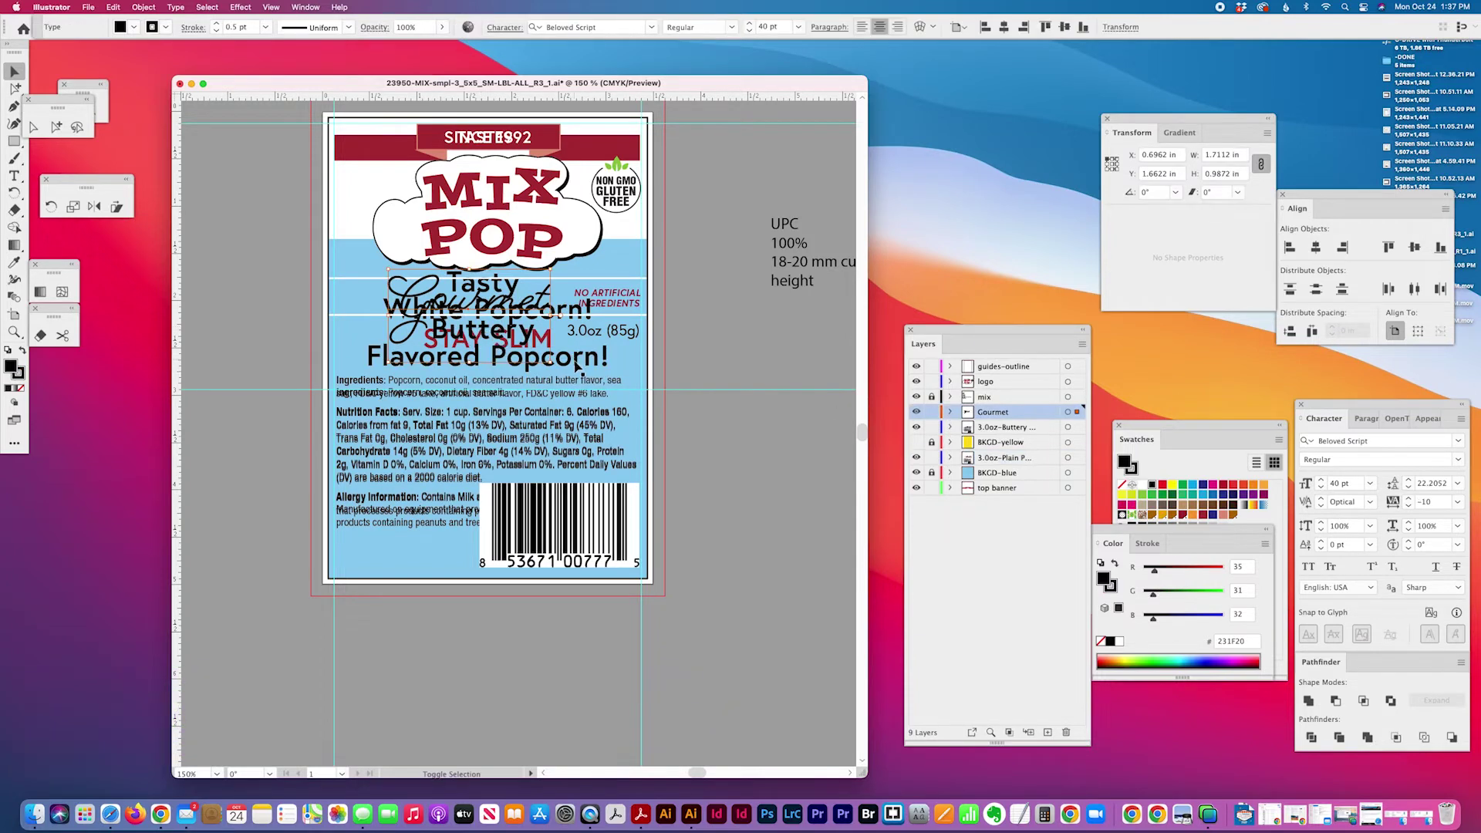
shift+click(576, 367)
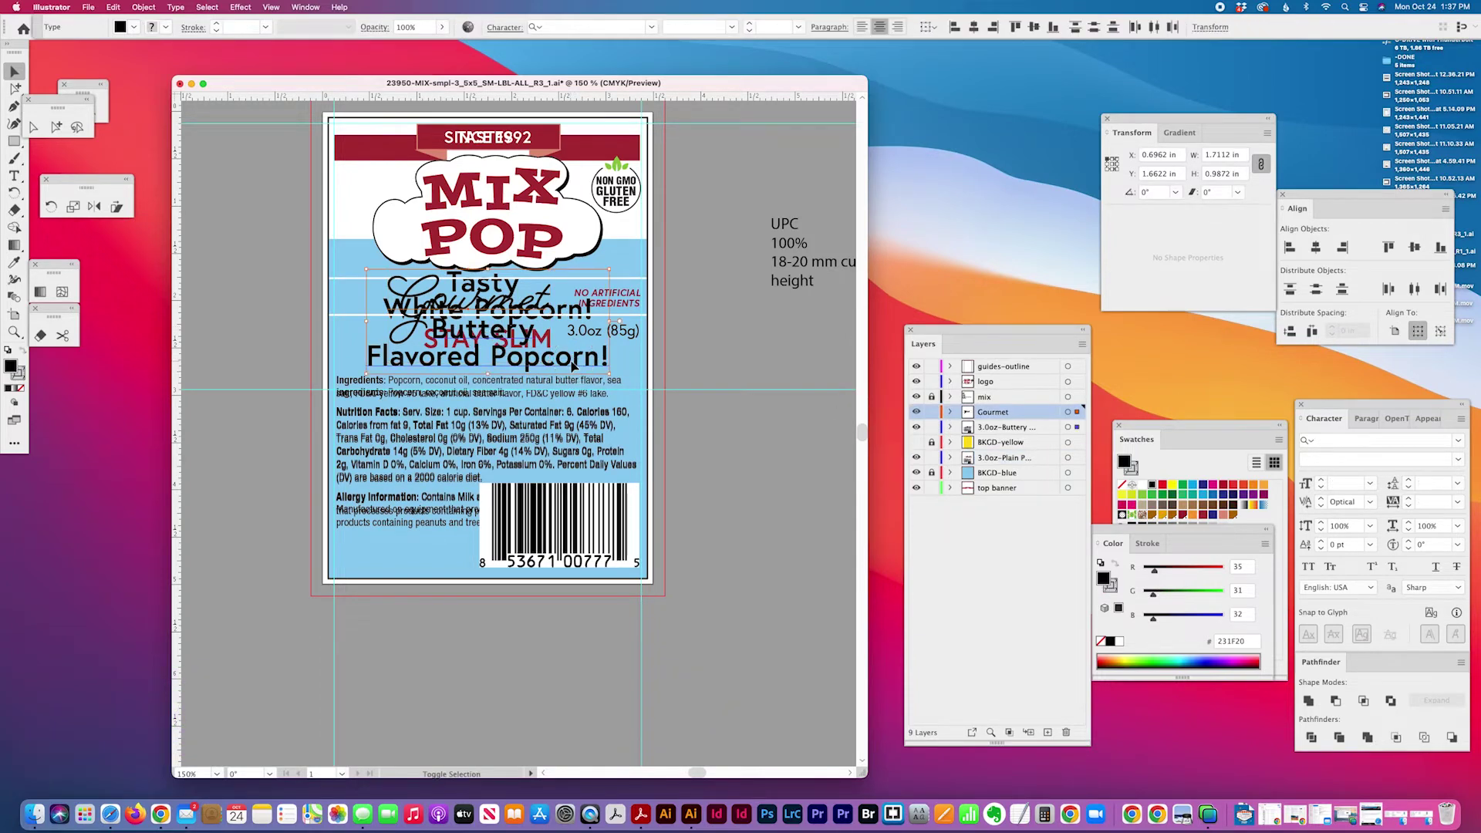
click(937, 27)
click(960, 35)
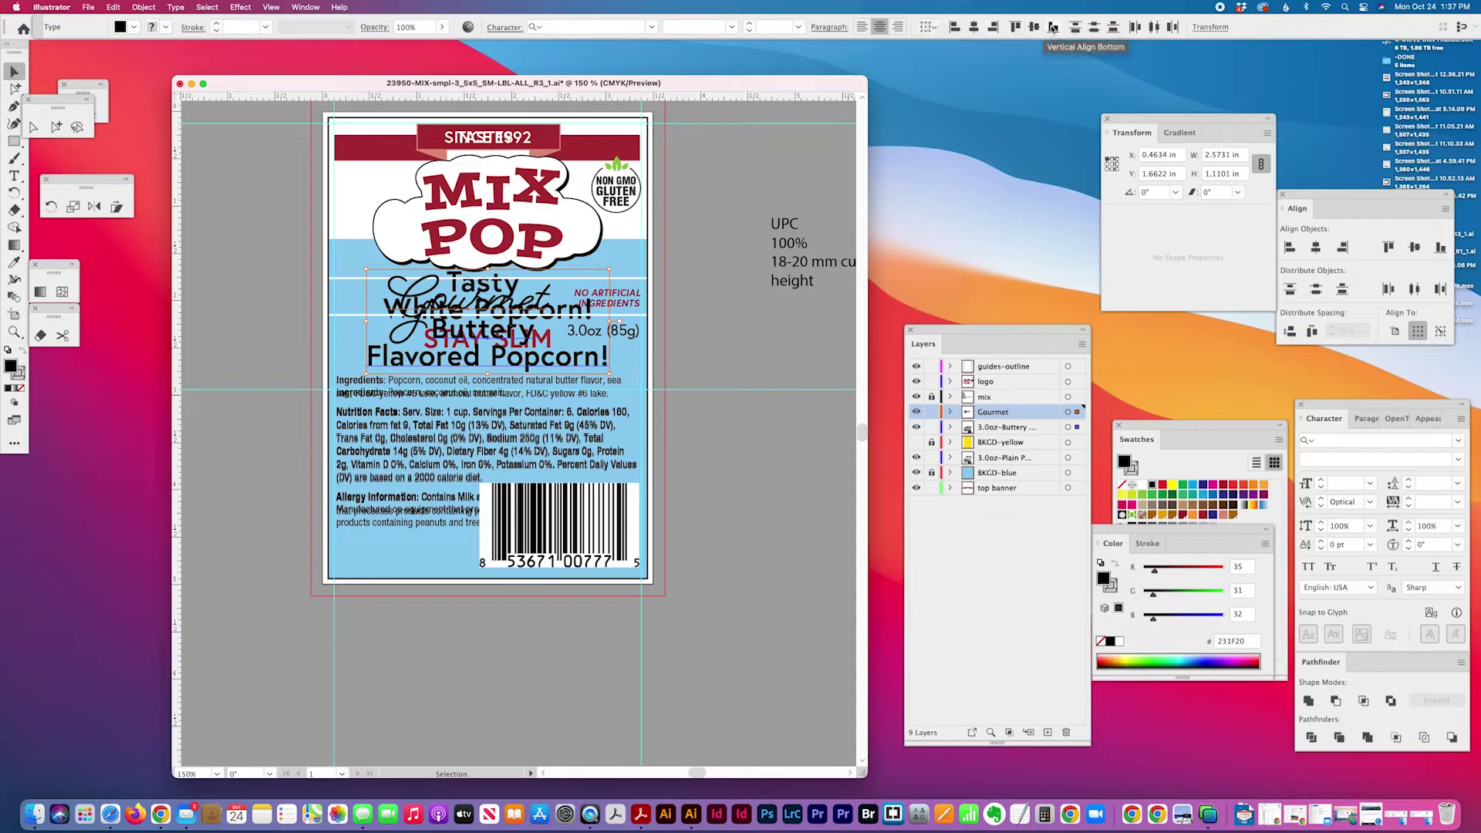
click(1050, 27)
click(798, 515)
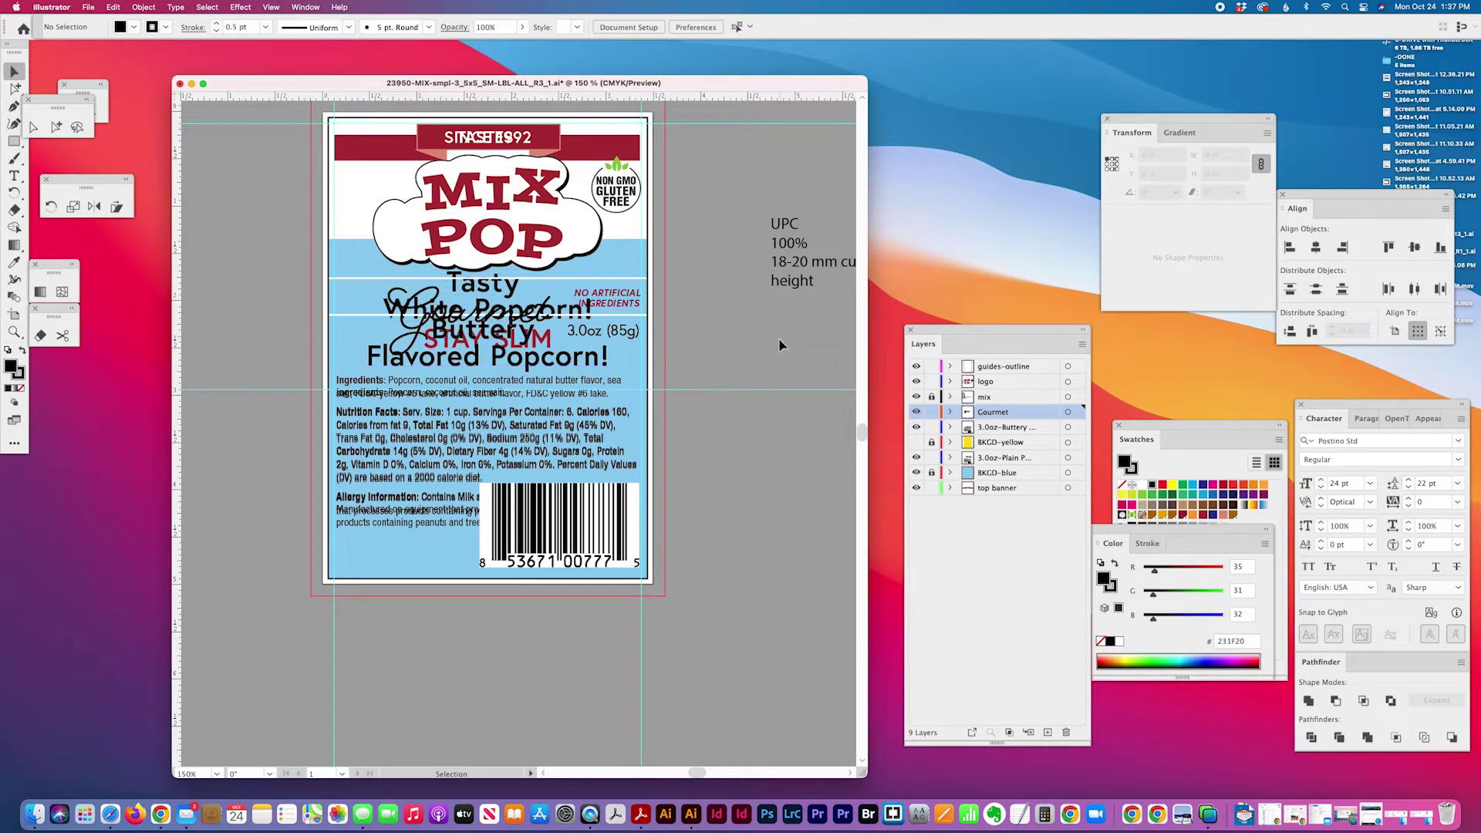
key(super+z)
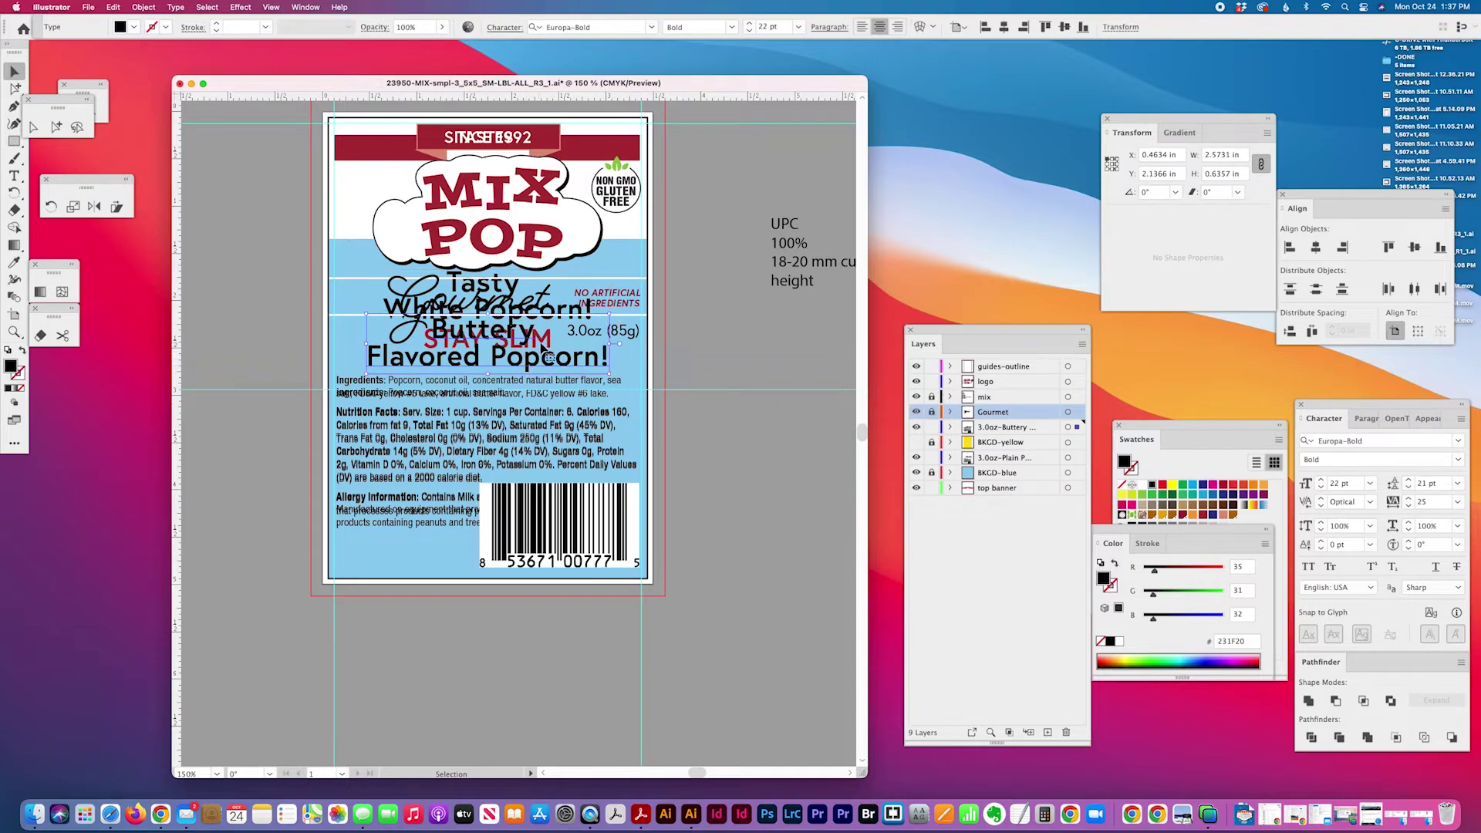
shift+click(544, 351)
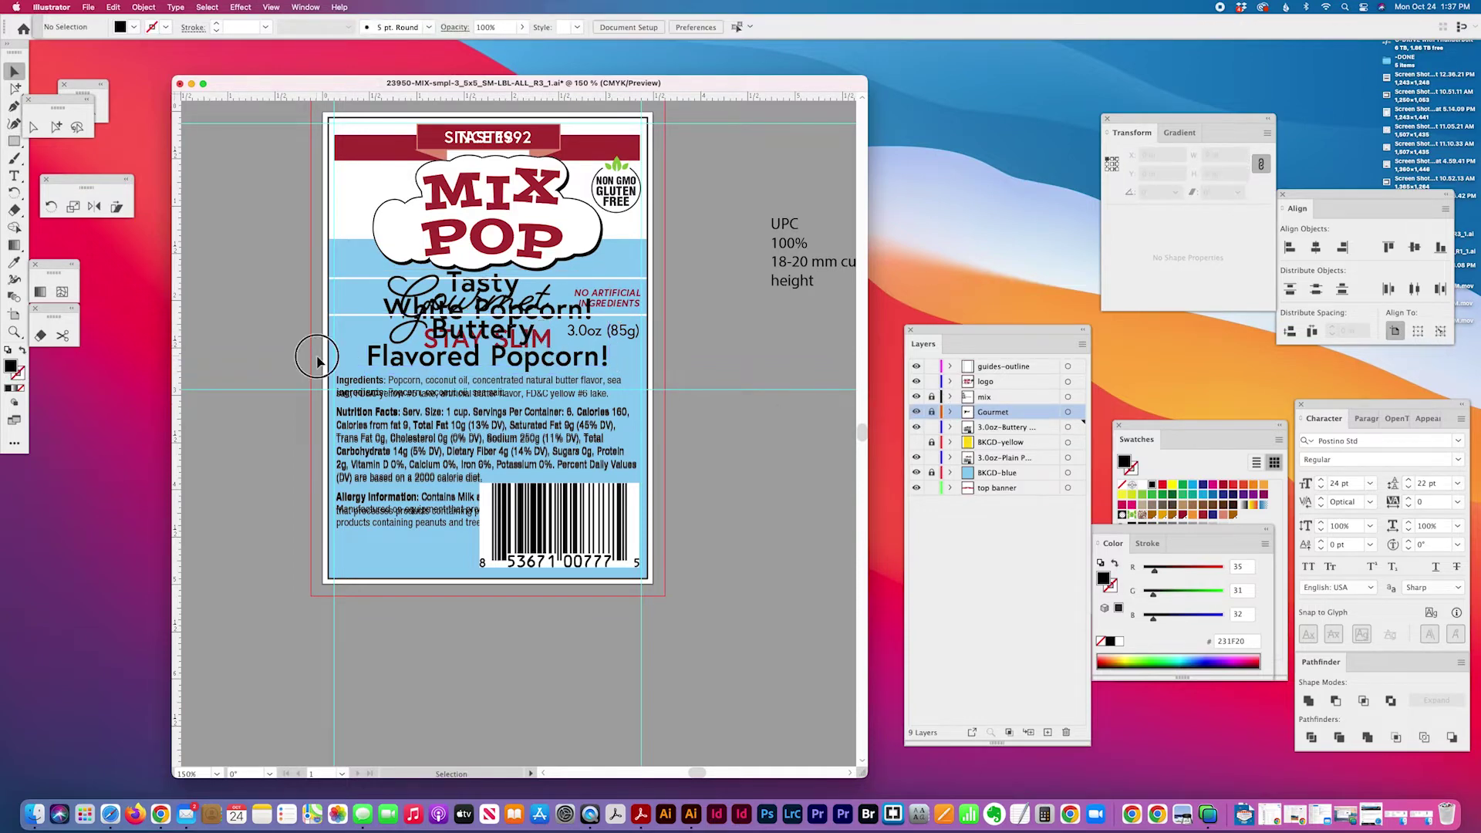
Step: Select all, realign the label's text objects, and hide the Buttery layer
key(super+a)
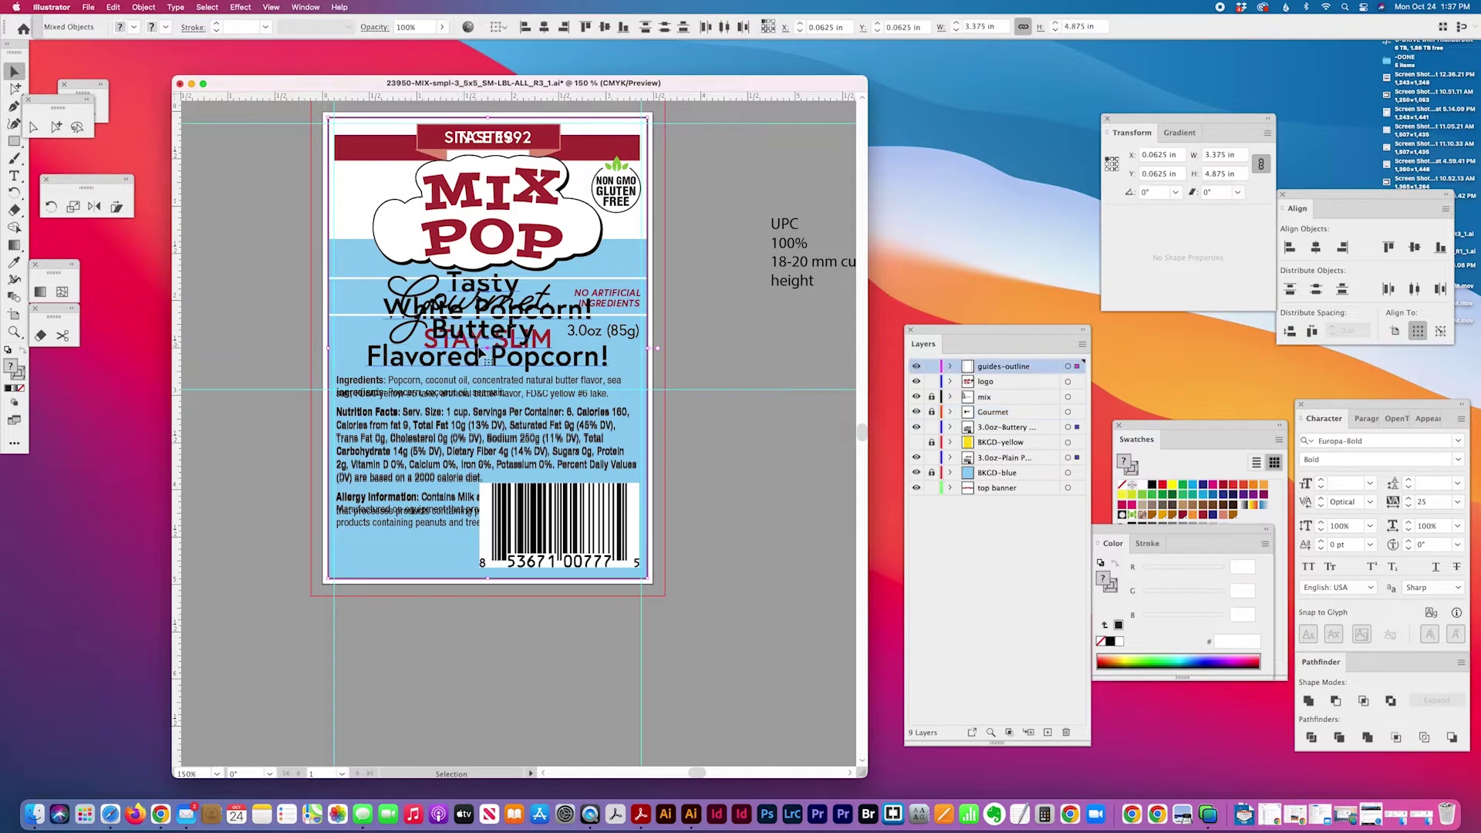
click(1067, 427)
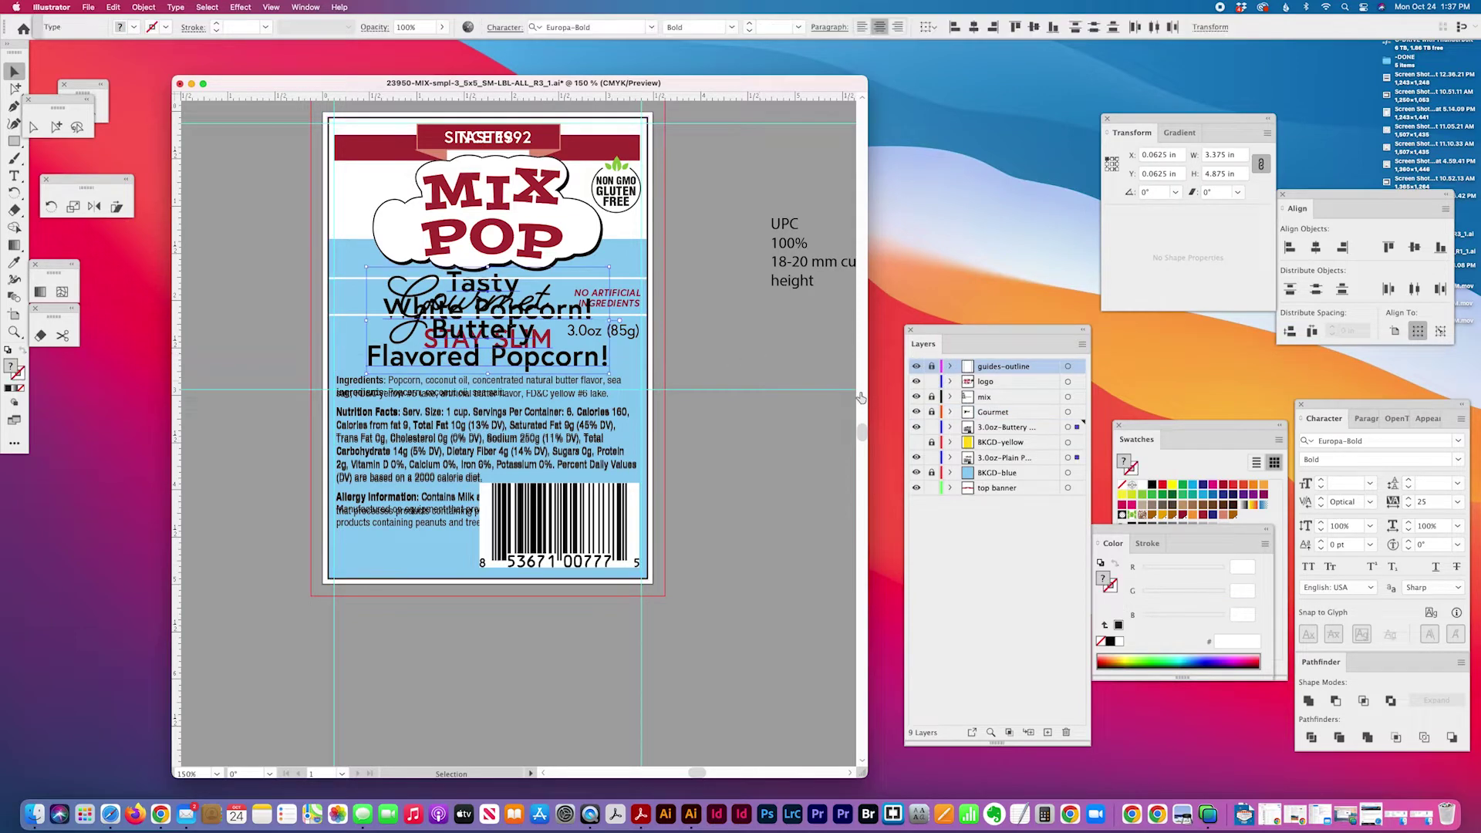
click(1027, 35)
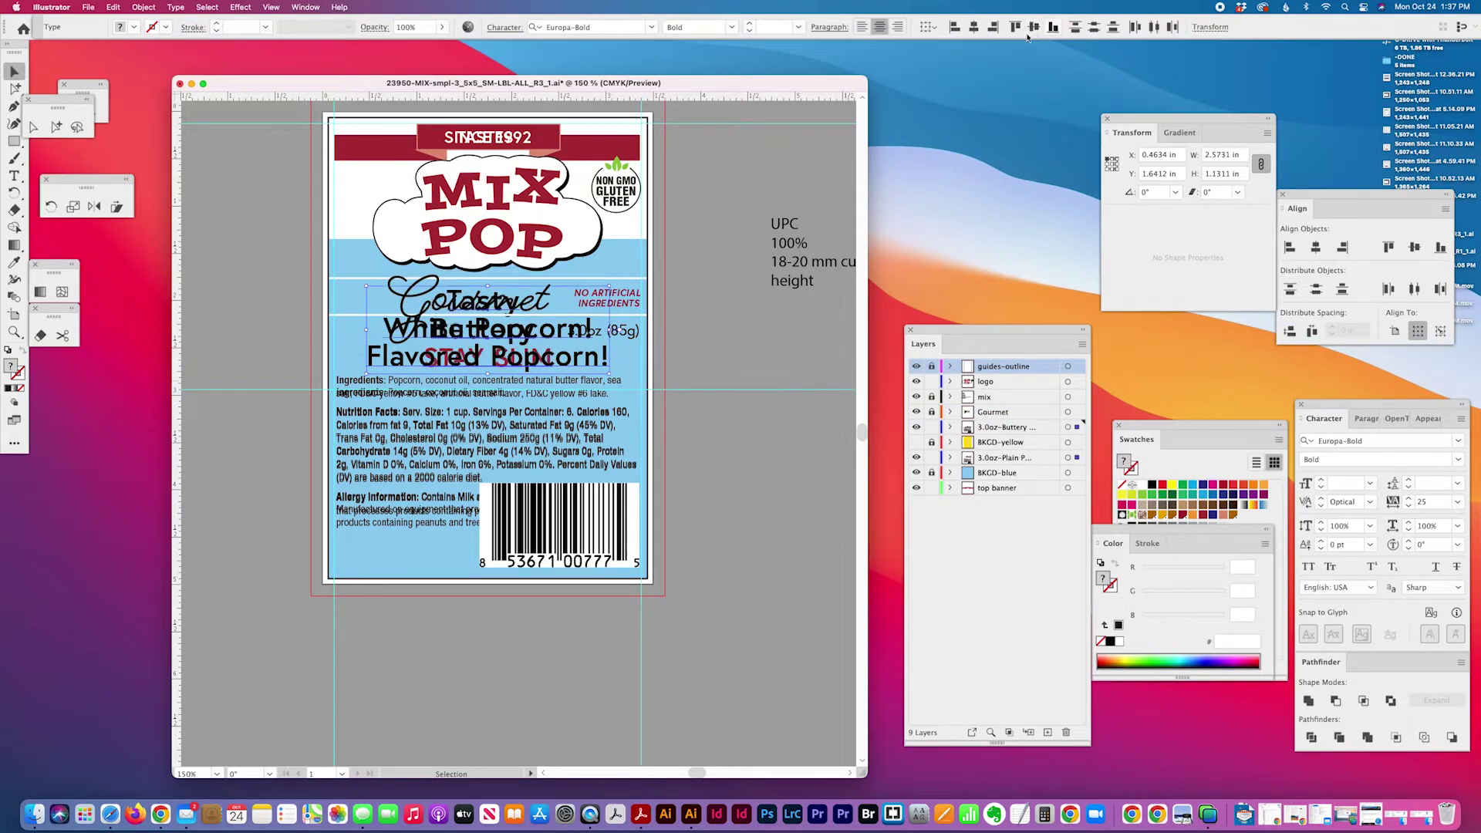
click(836, 428)
click(916, 427)
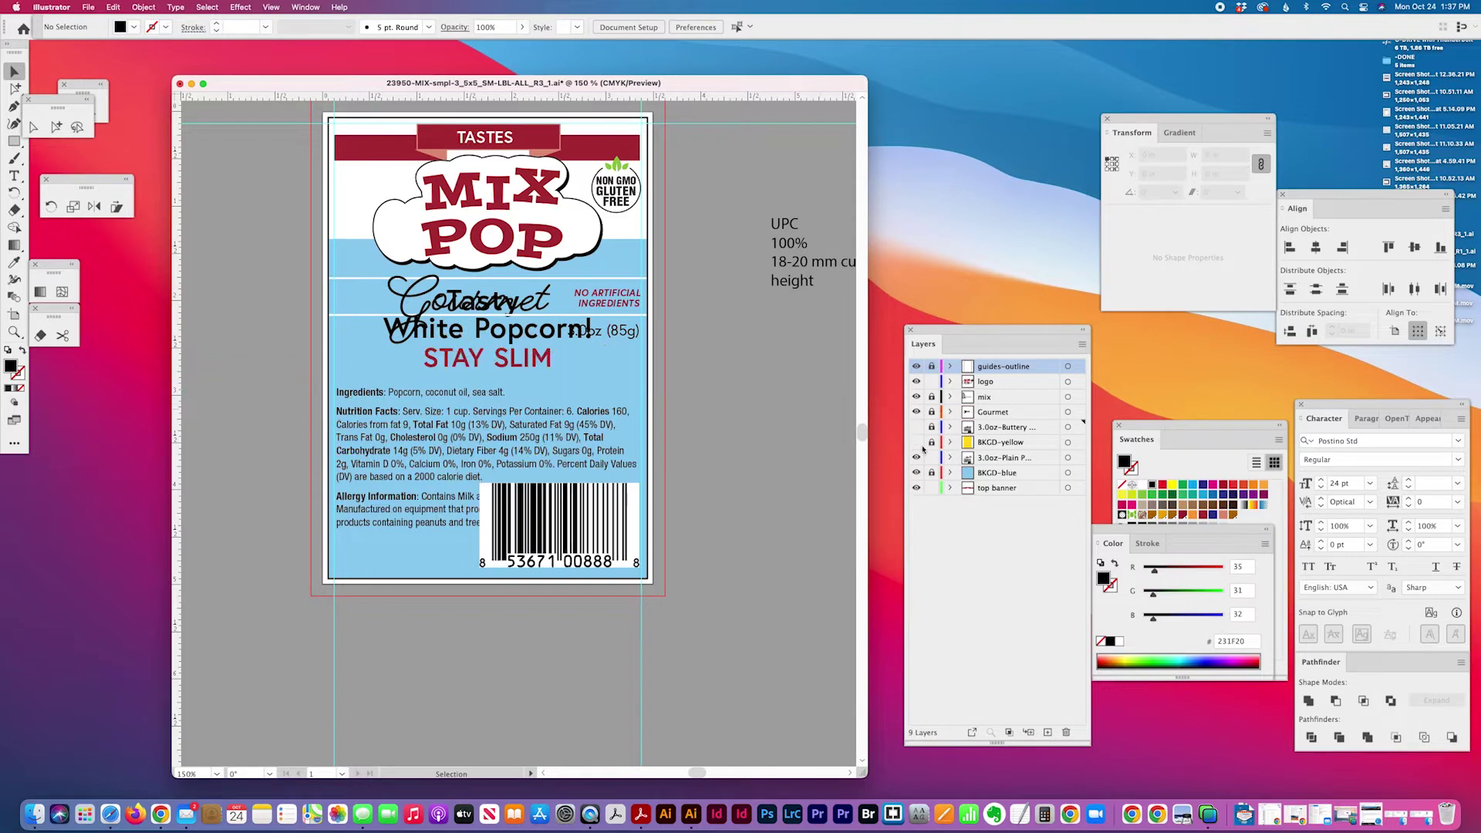
Step: Cut STAY SLIM and paste it before Tasty, keeping Tasty White Popcorn! on one line
drag(479, 364, 489, 396)
click(19, 175)
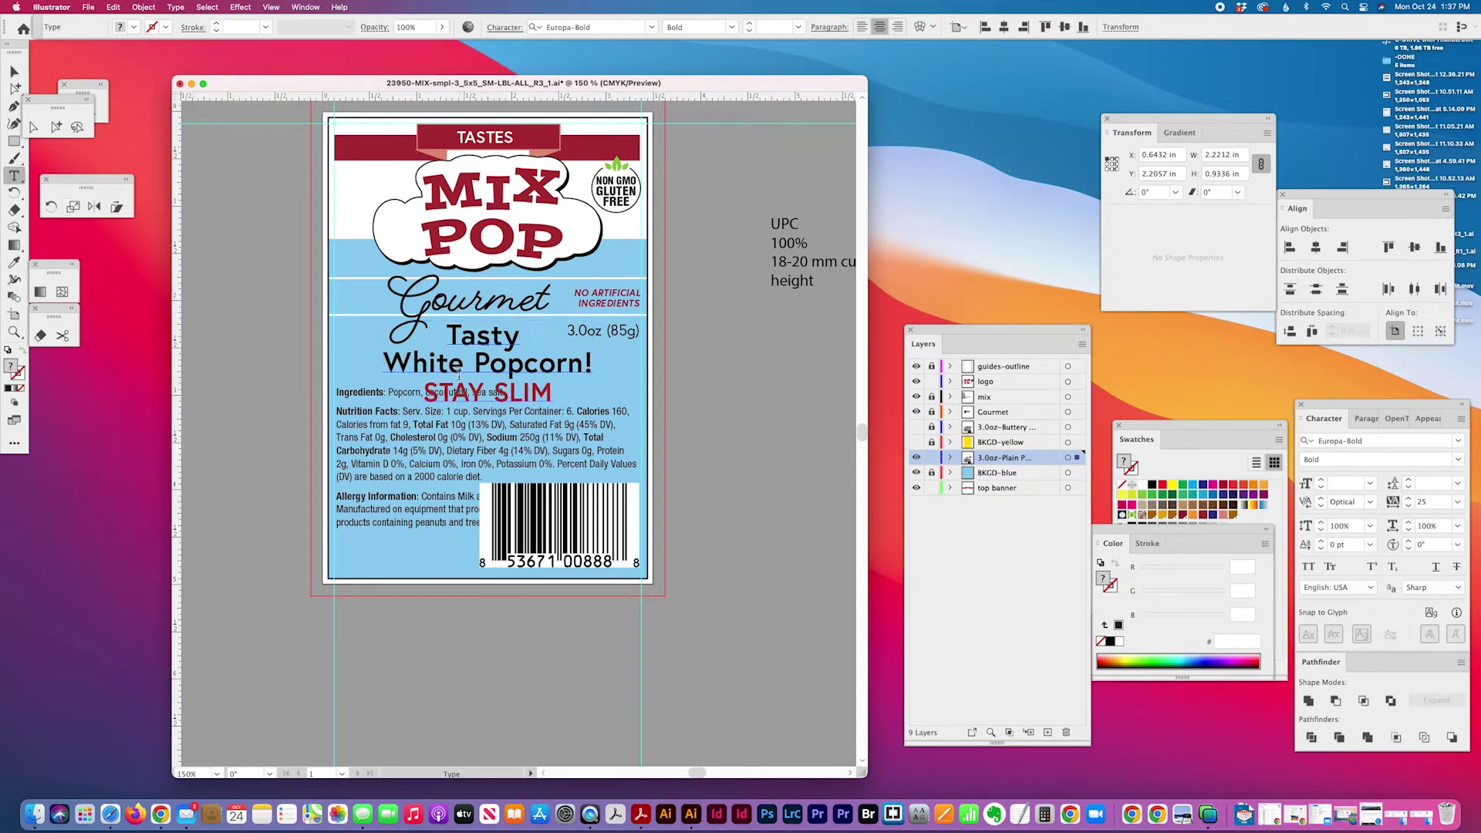
triple_click(430, 391)
key(super+c)
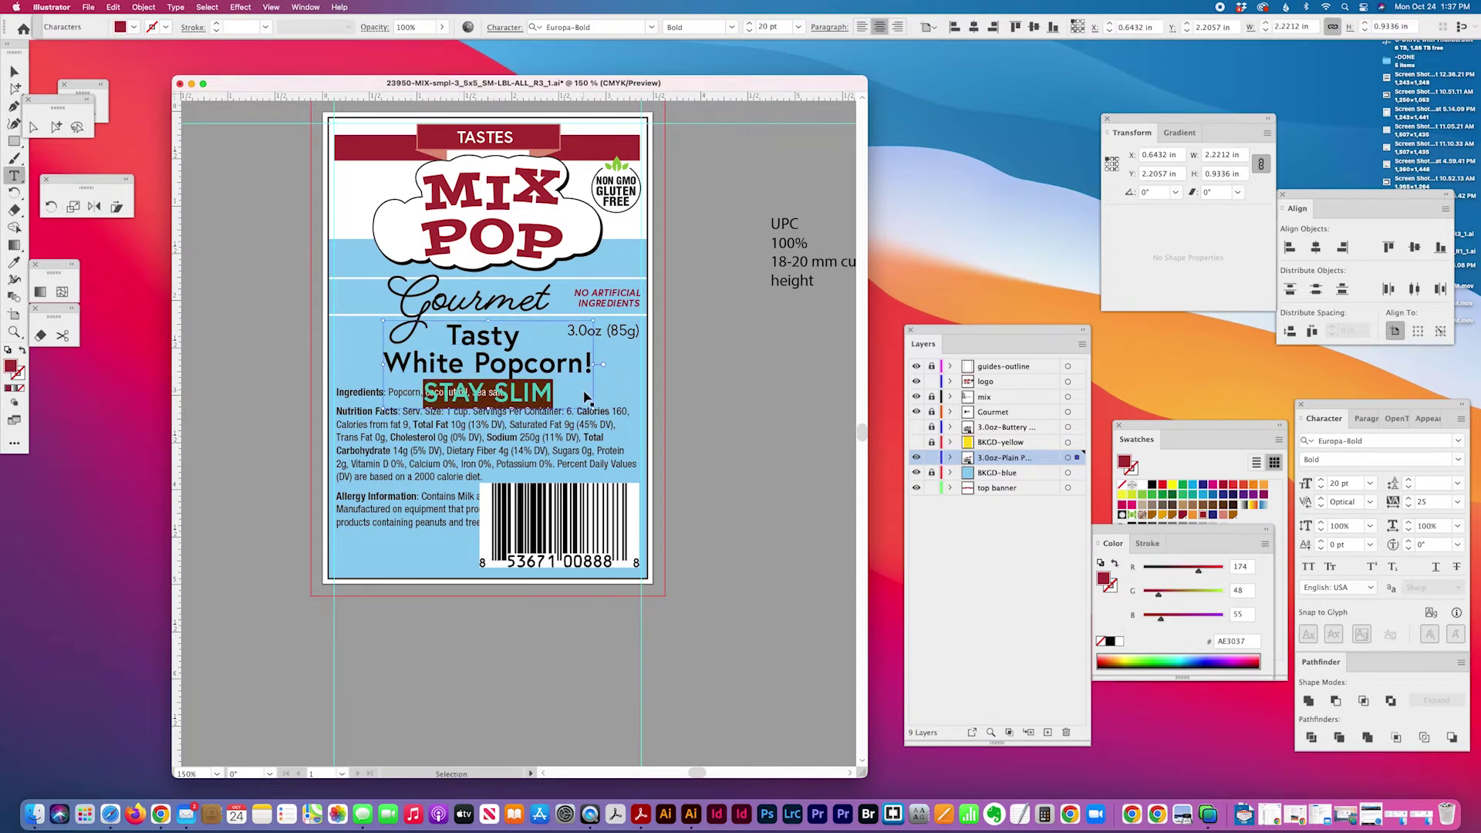
key(BackSpace)
key(BackSpace)
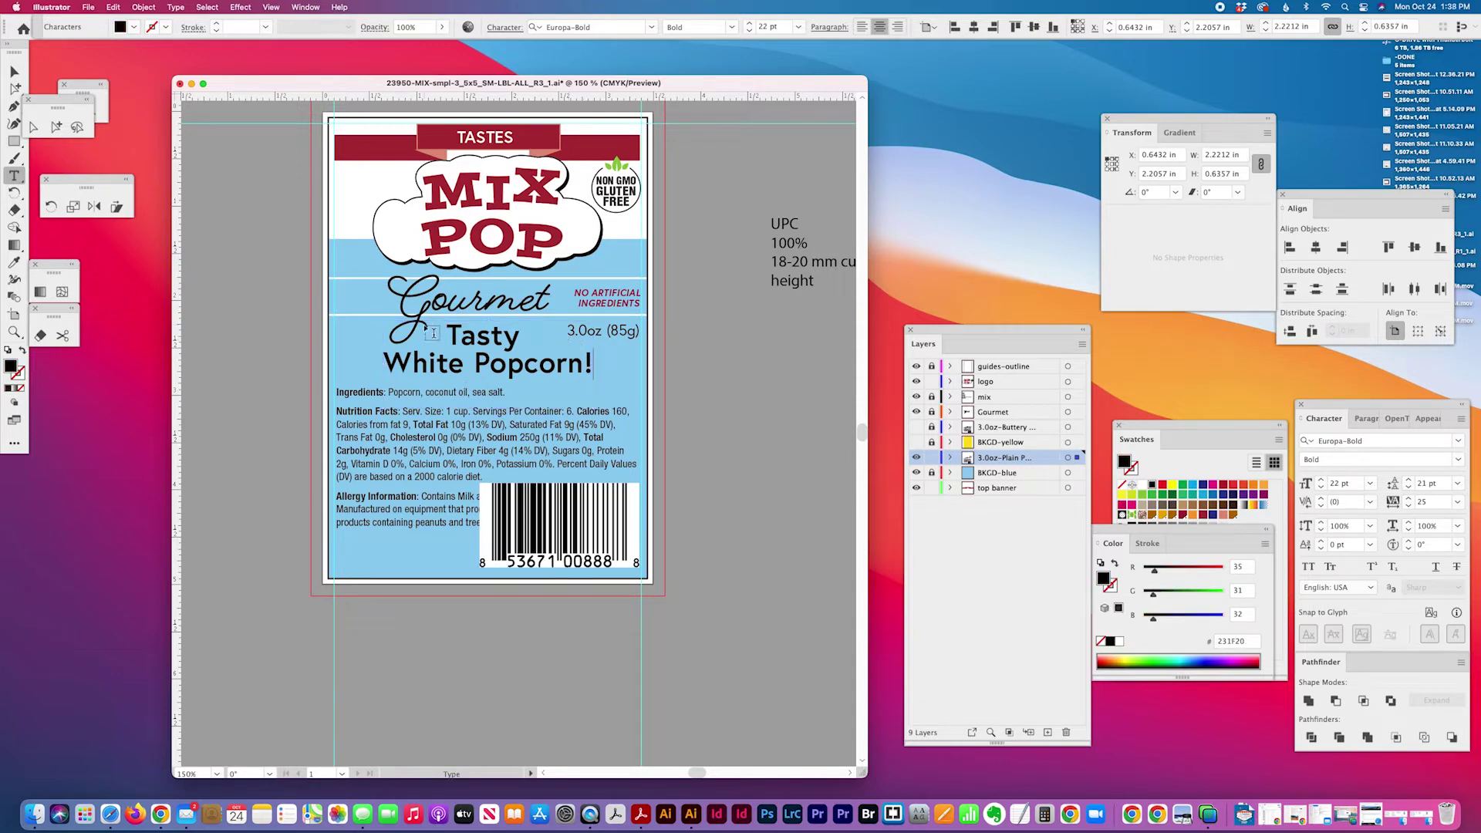
click(450, 333)
key(super+v)
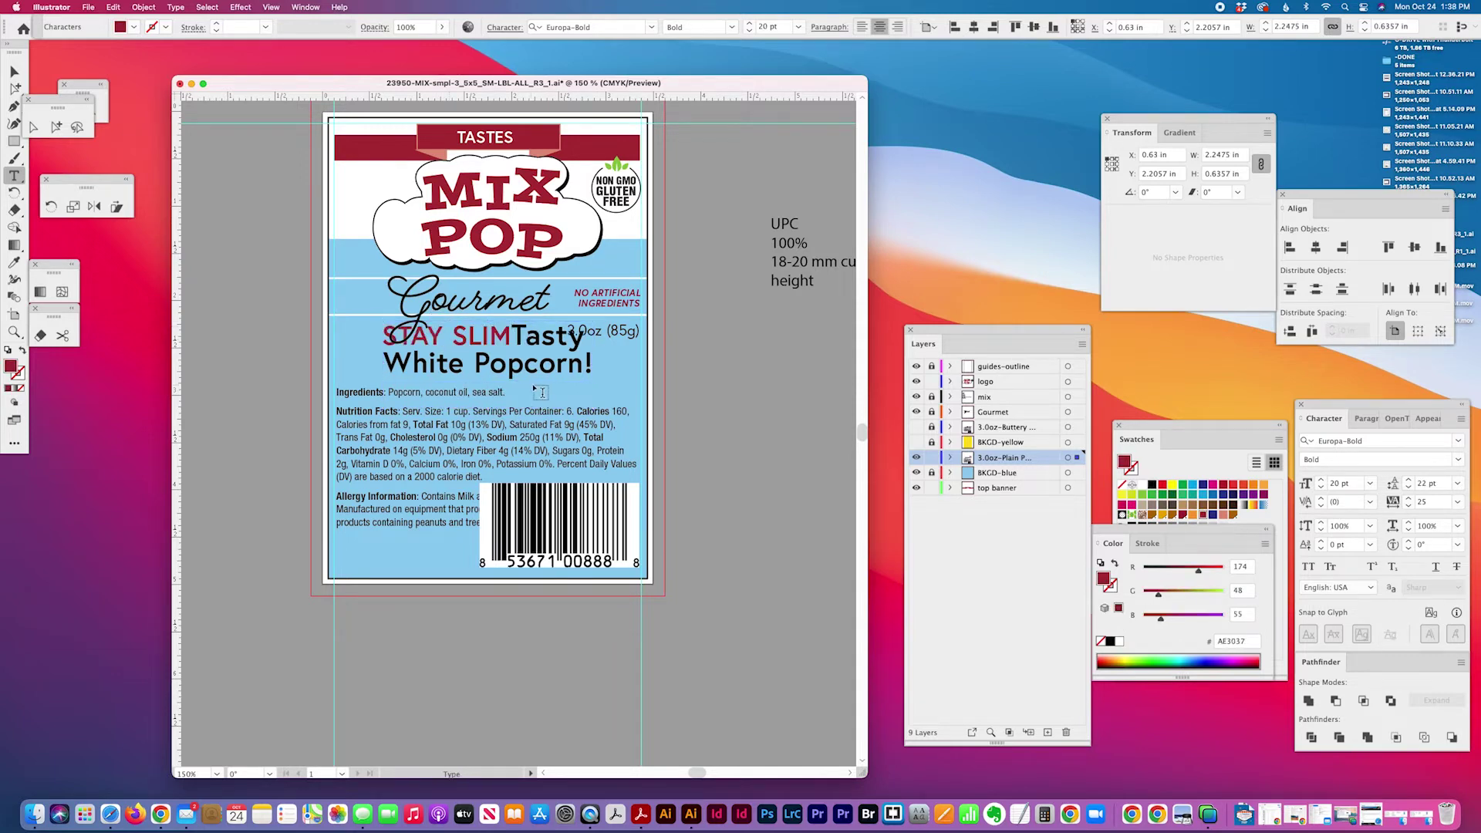
key(Return)
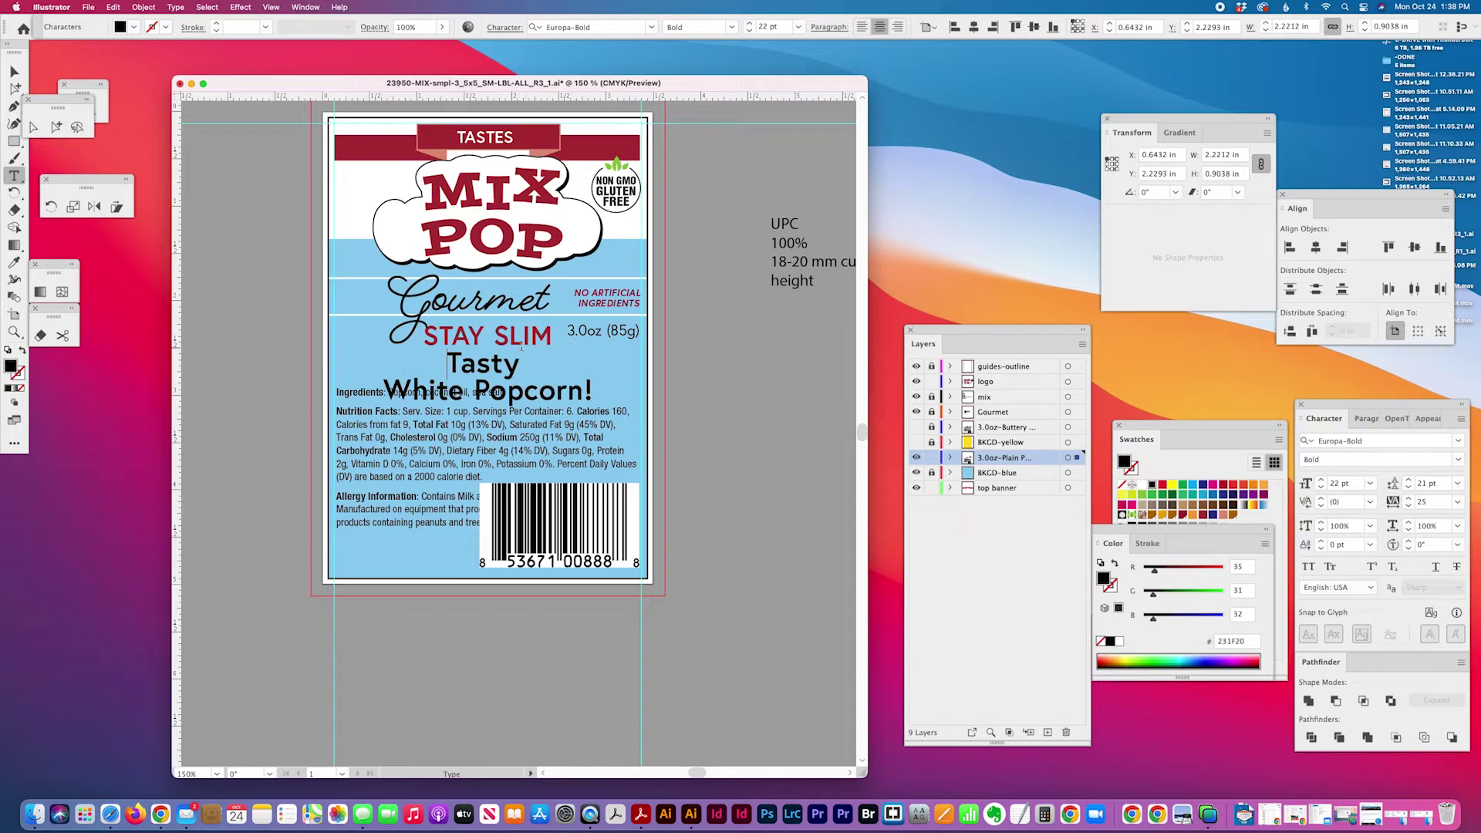
key(Right)
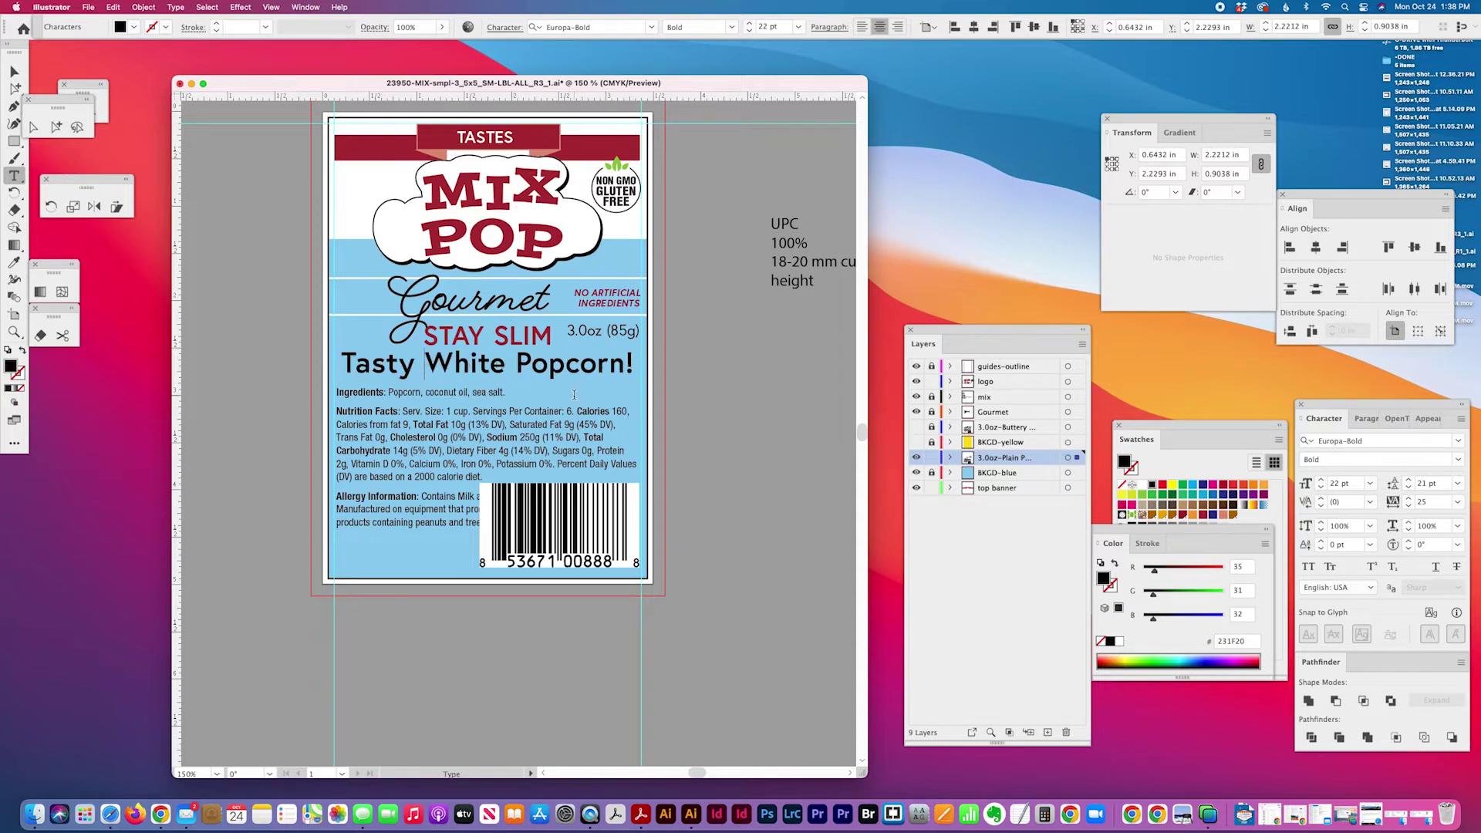
key(Delete)
click(56, 124)
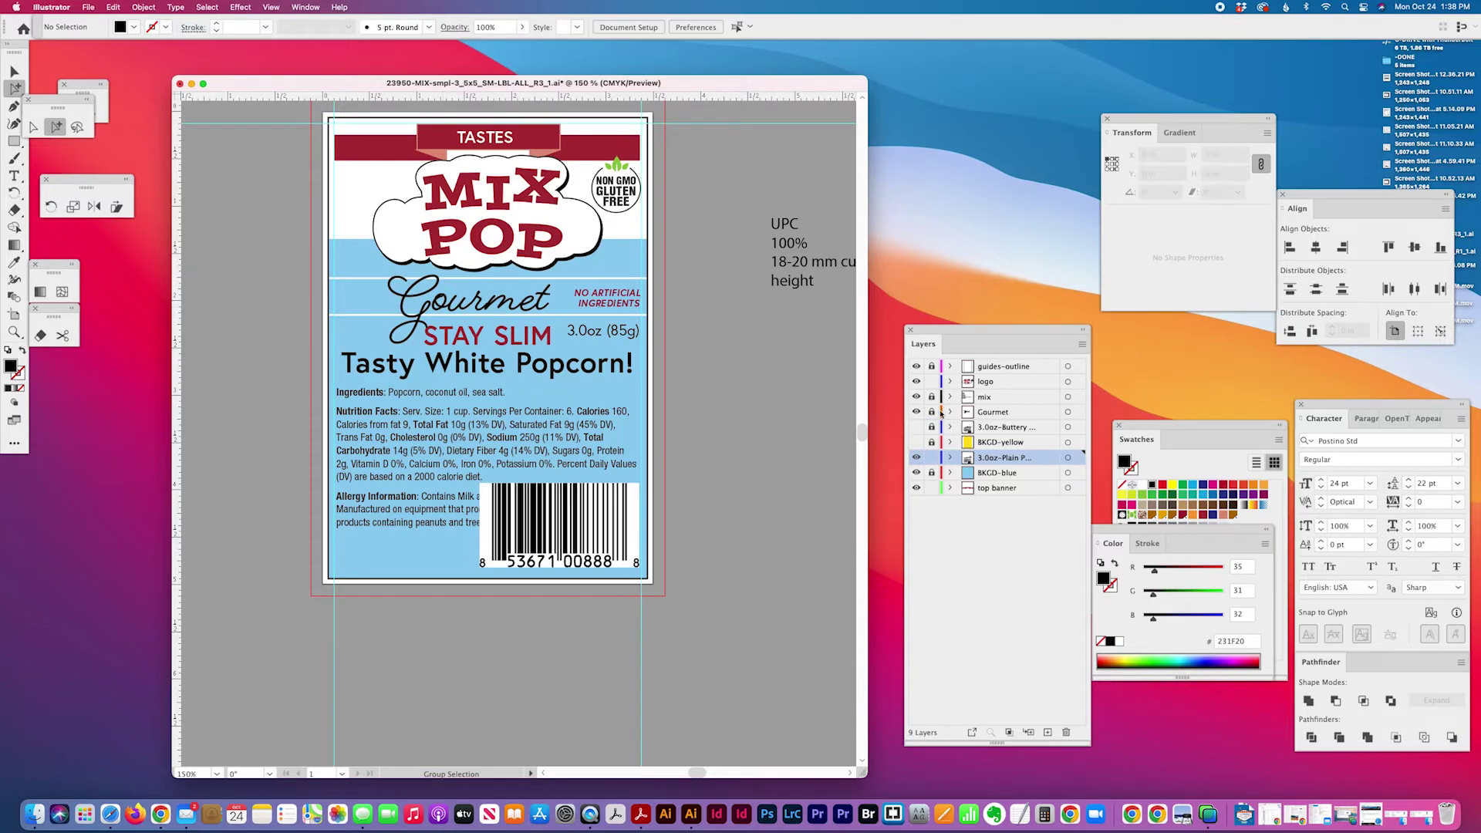
Step: Shift the Gourmet script slightly and select the NO ARTIFICIAL INGREDIENTS text
drag(544, 310, 570, 313)
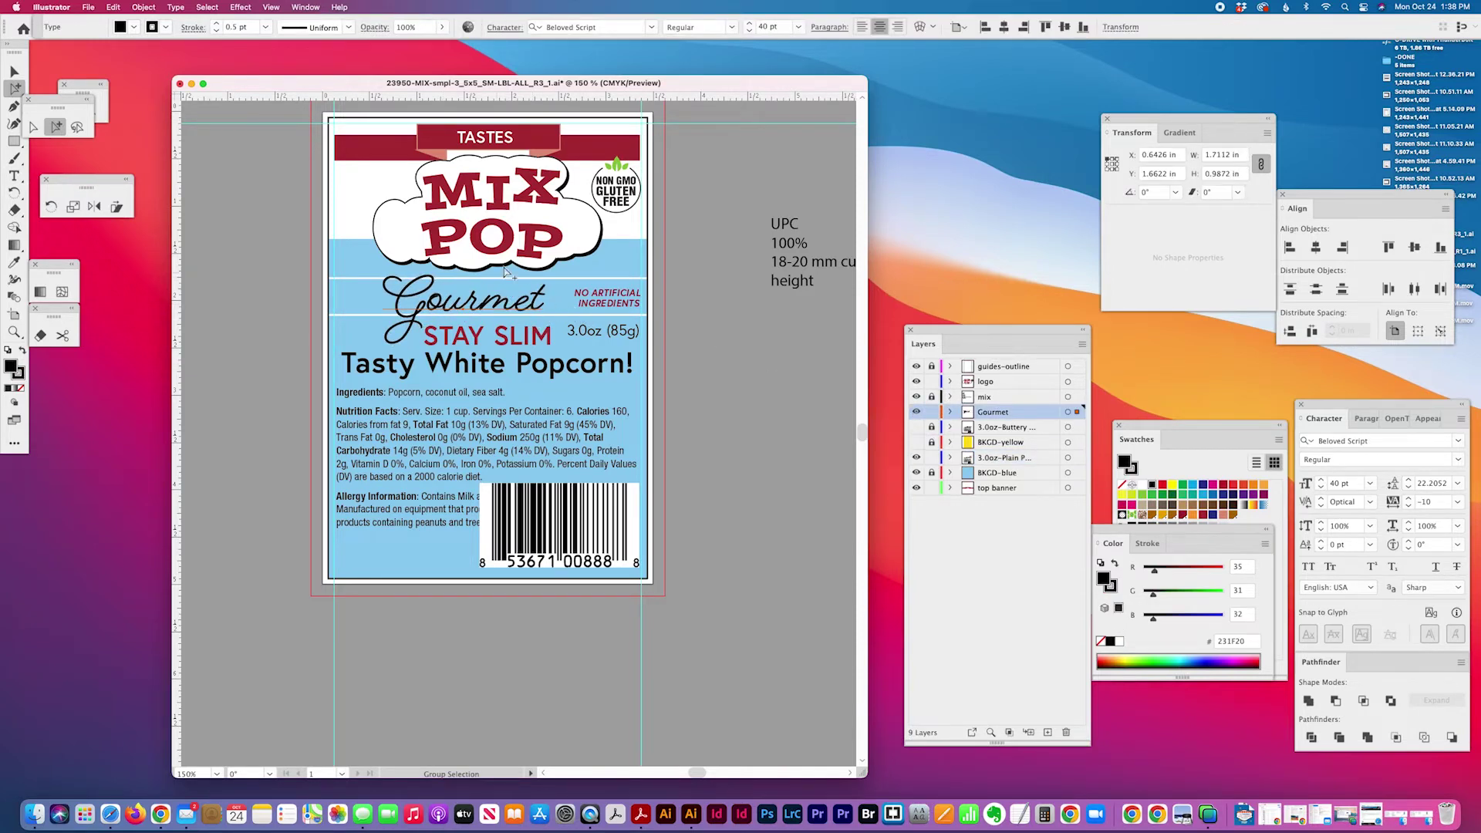
key(v)
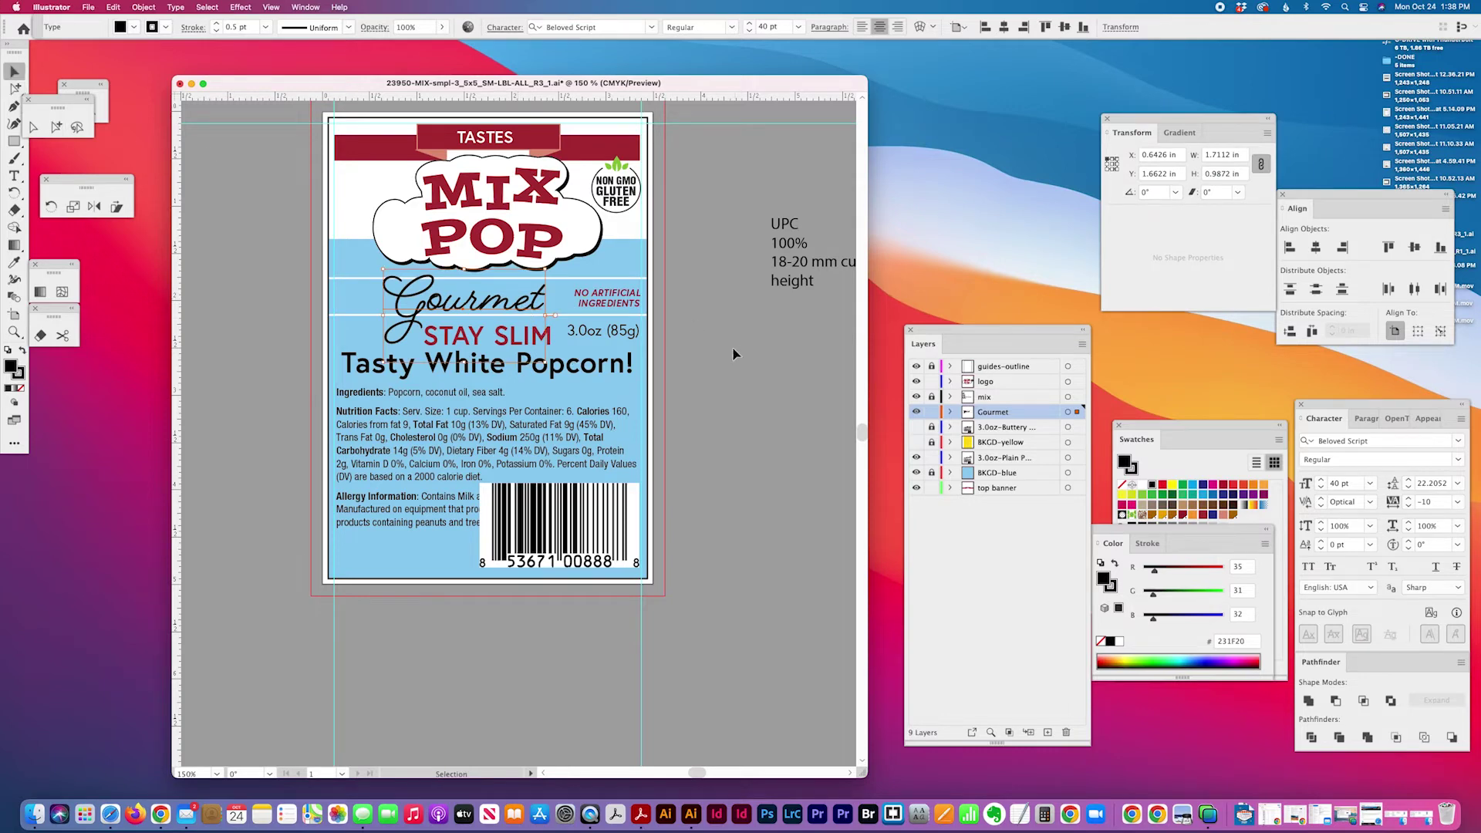
click(610, 298)
Step: Show the Buttery layer and move the 3.0oz (85g) text into the Gourmet layer
click(684, 367)
click(602, 332)
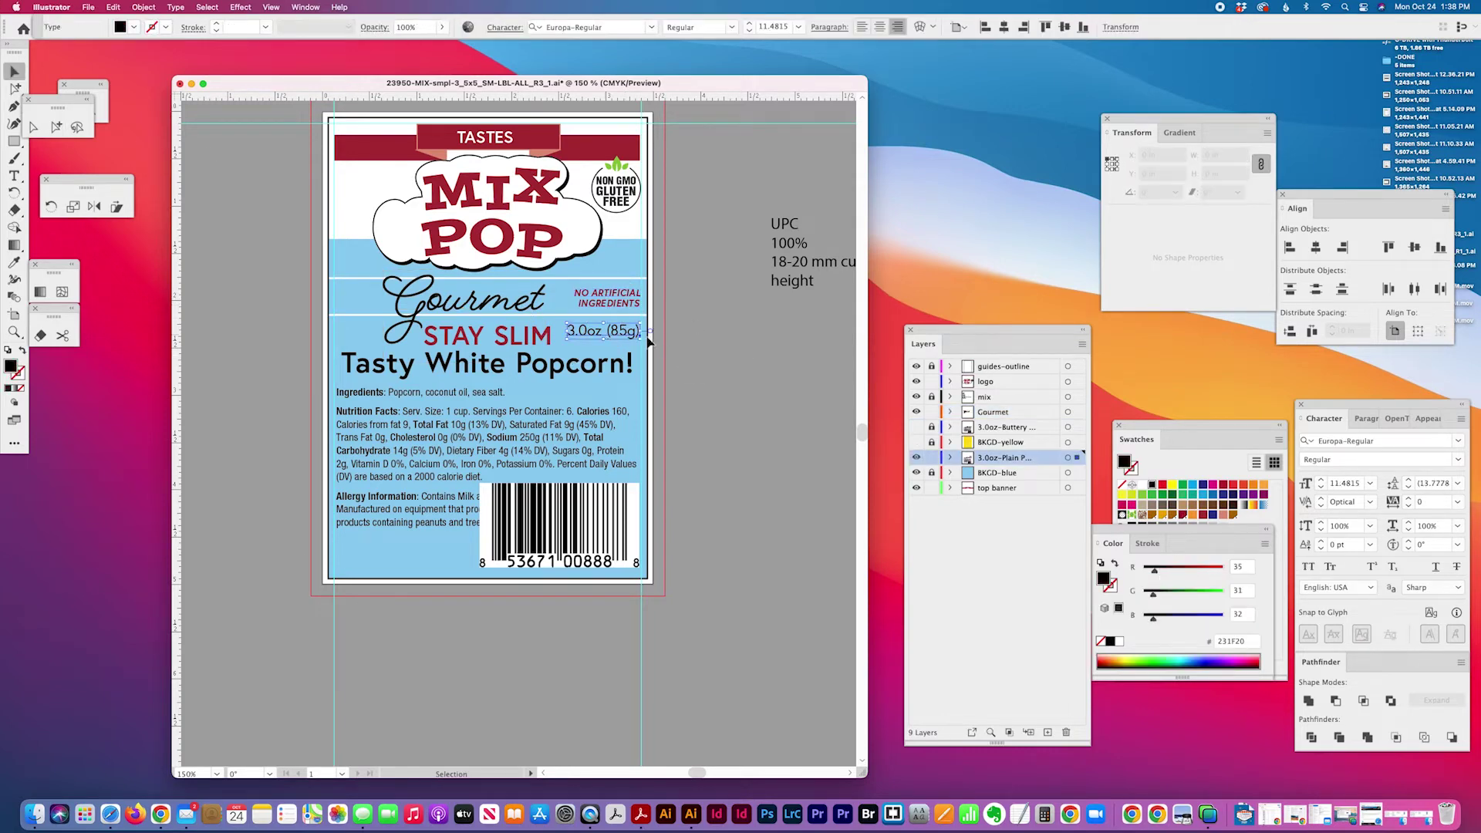
click(916, 428)
click(738, 380)
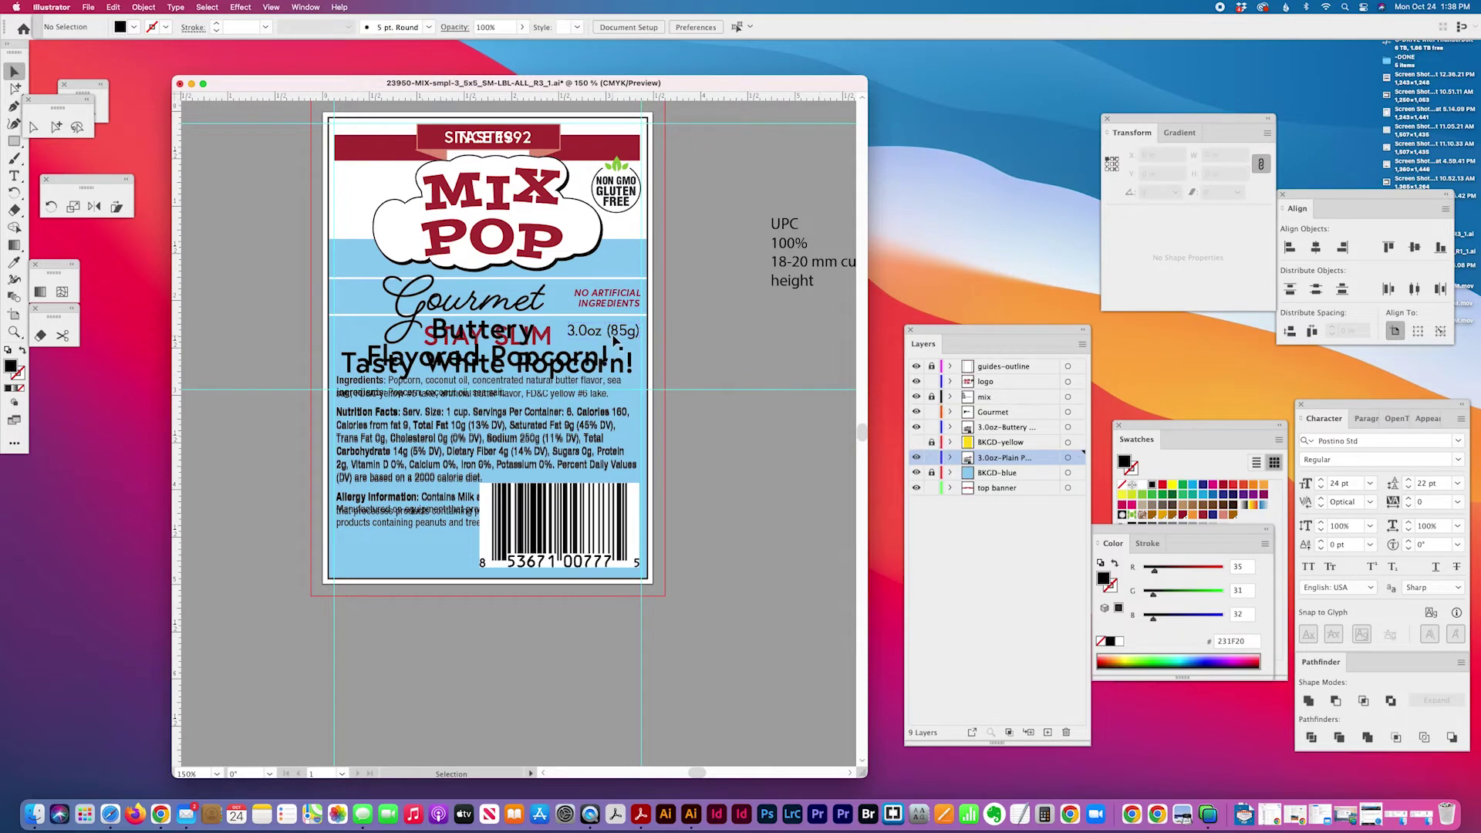
click(615, 339)
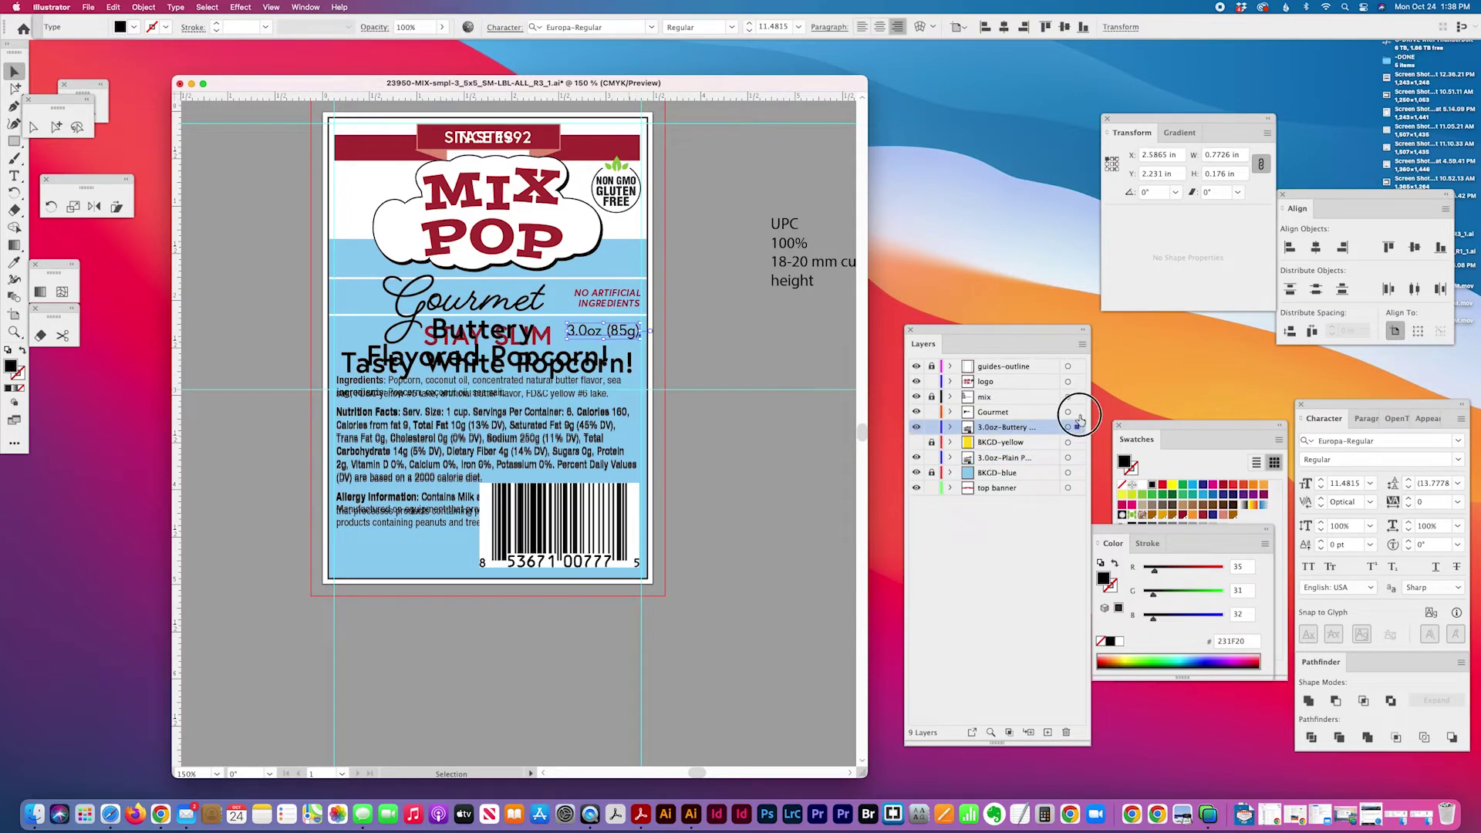
drag(1081, 431, 1078, 413)
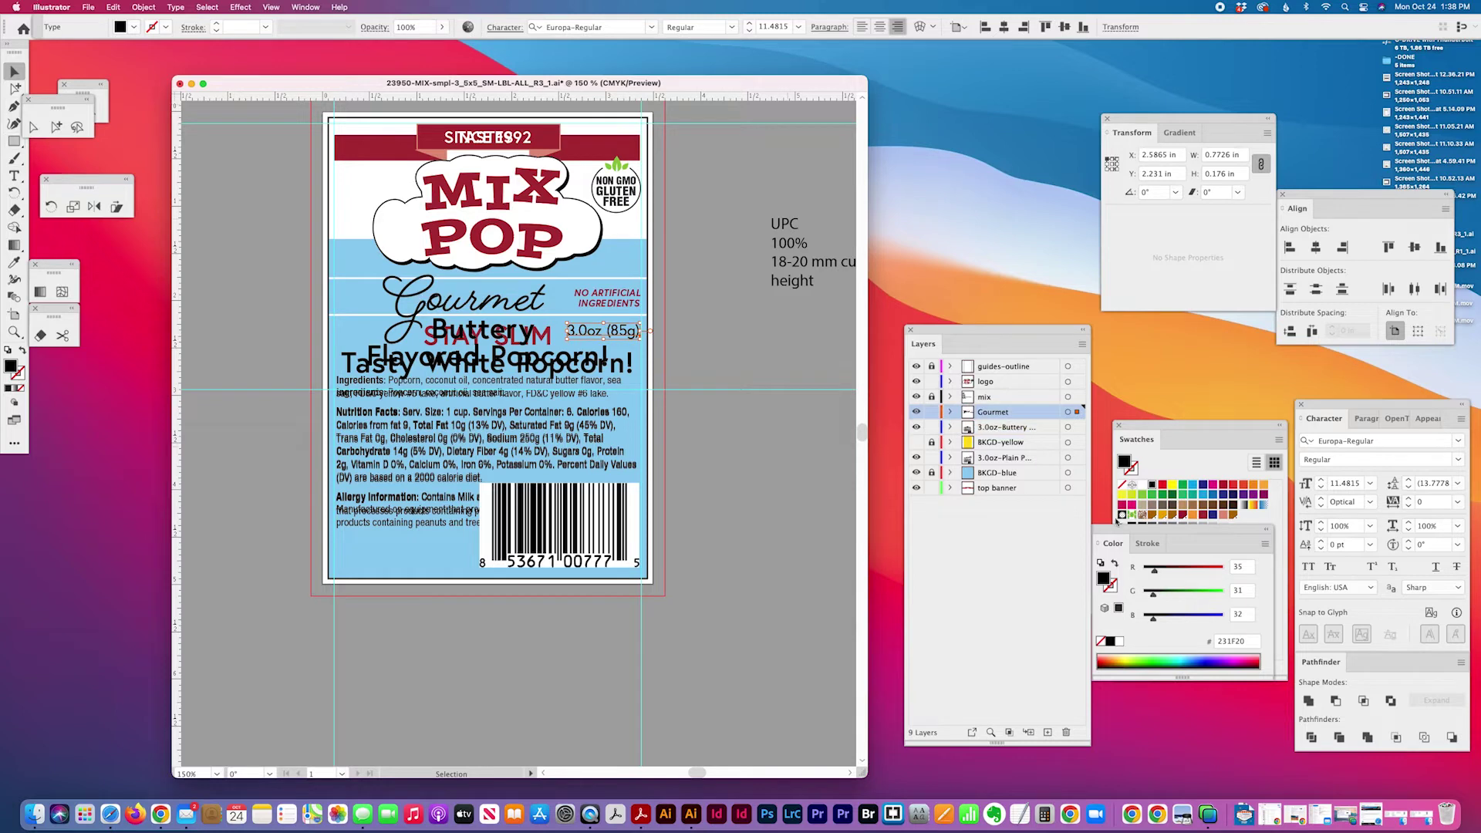
click(602, 332)
click(644, 354)
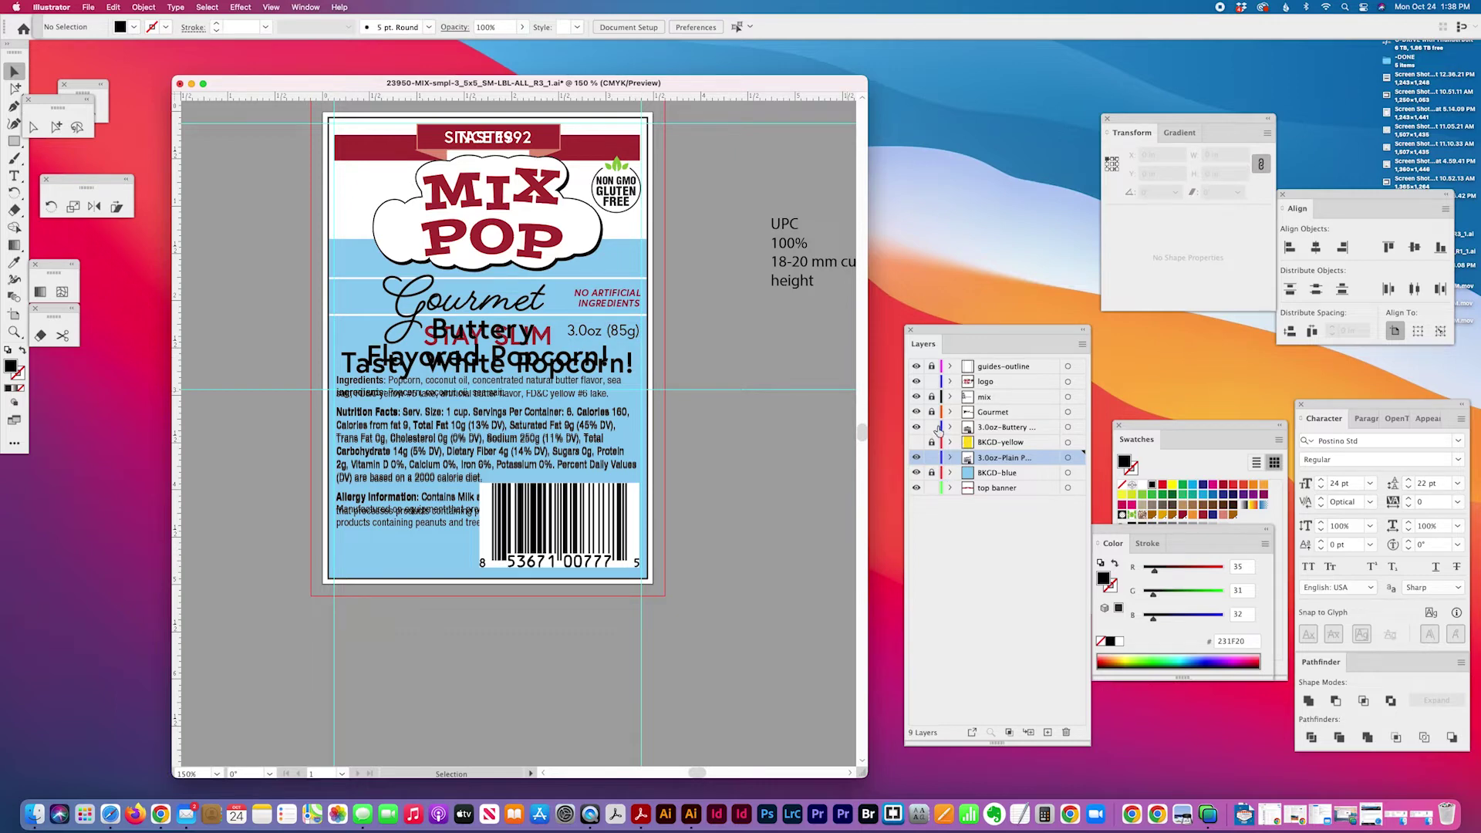
click(983, 413)
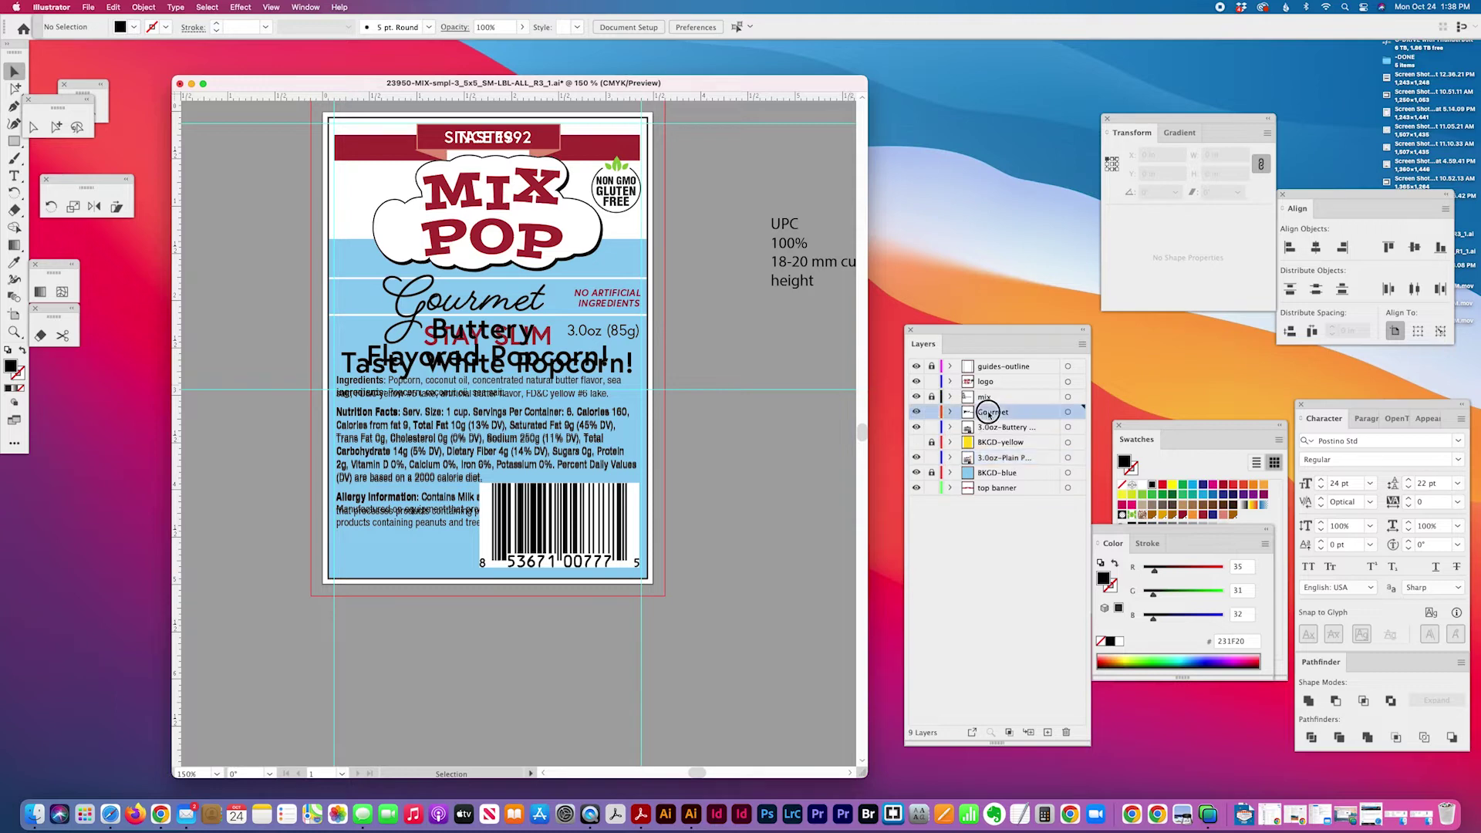
Step: Edit the net weight text to read 1.0oz (28g)
click(580, 335)
key(t)
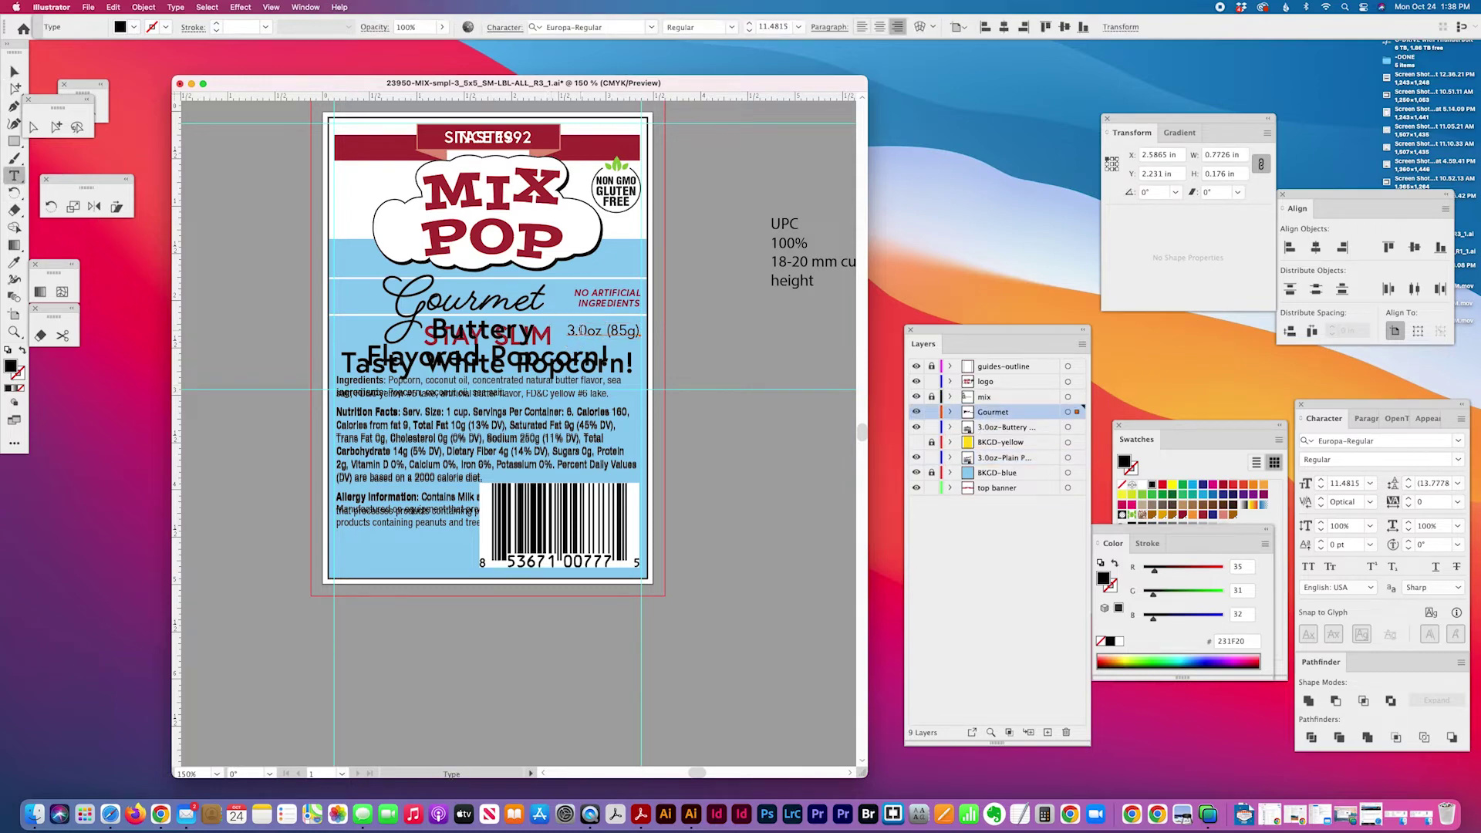
drag(566, 331, 603, 332)
text(1)
text(28)
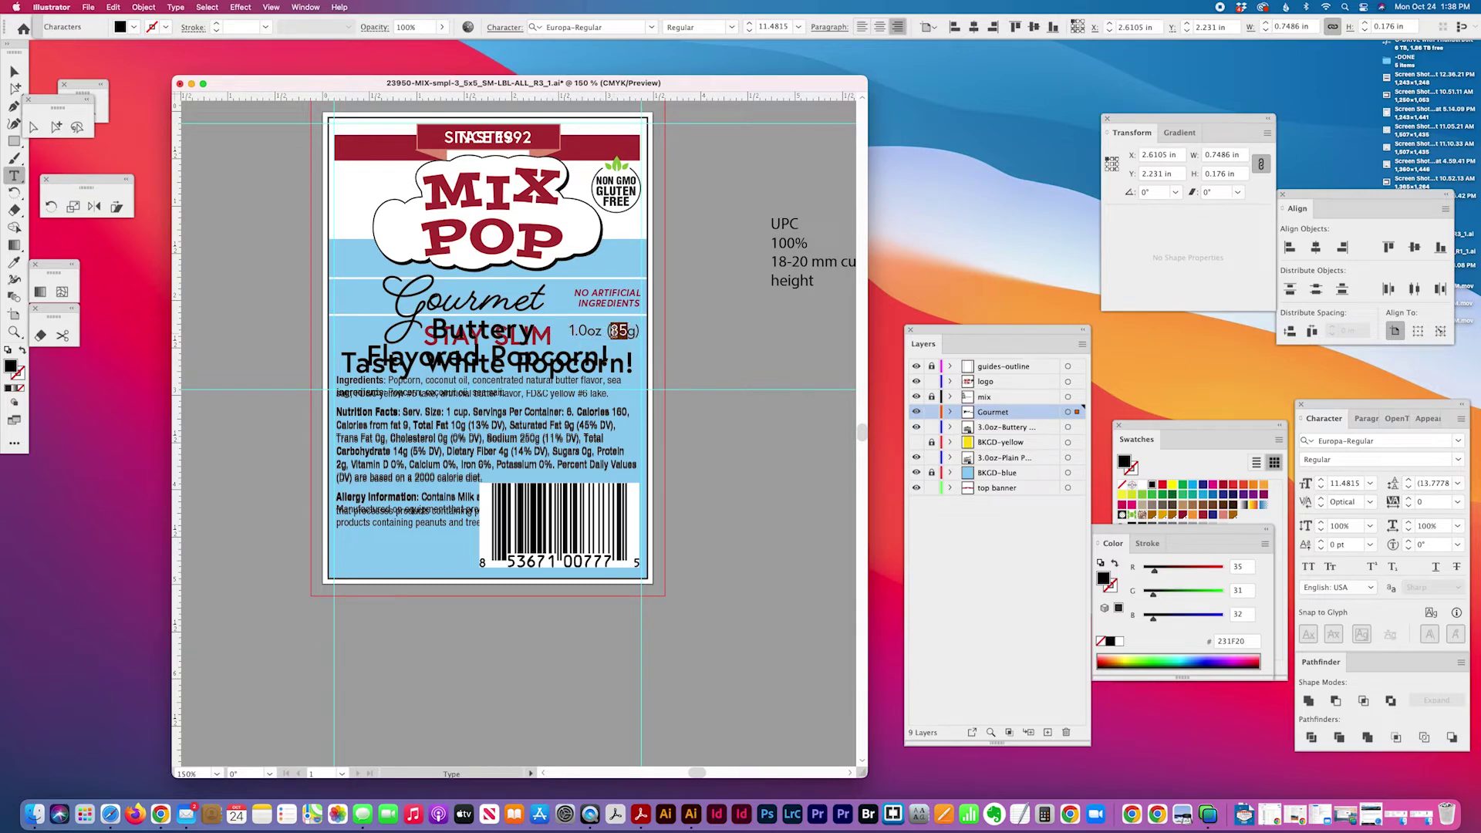
text(2)
key(Escape)
click(559, 436)
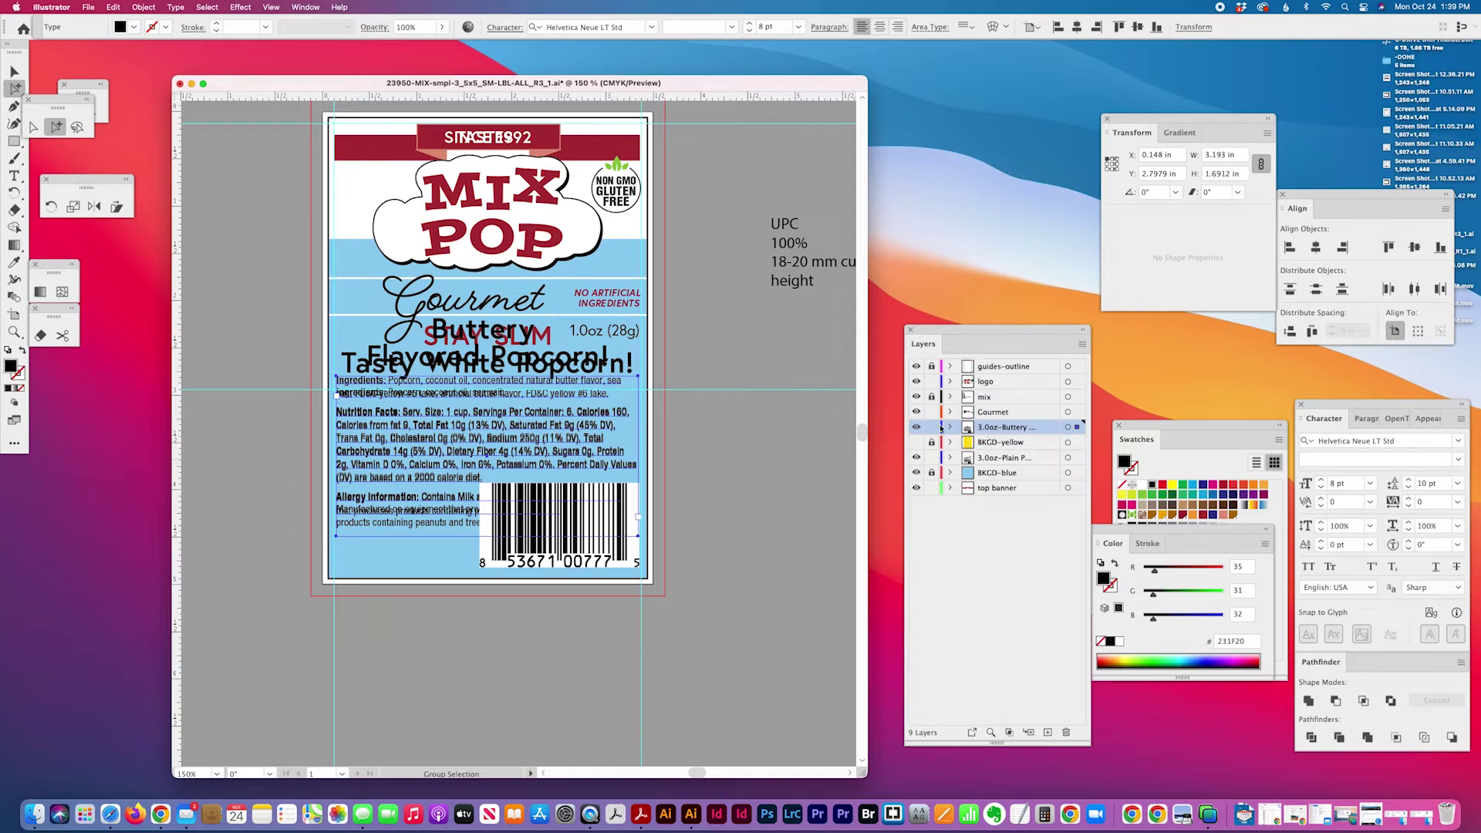
Step: Set a smaller keyboard increment, nudge the ingredients block slightly lower, and deselect it
shift+click(404, 451)
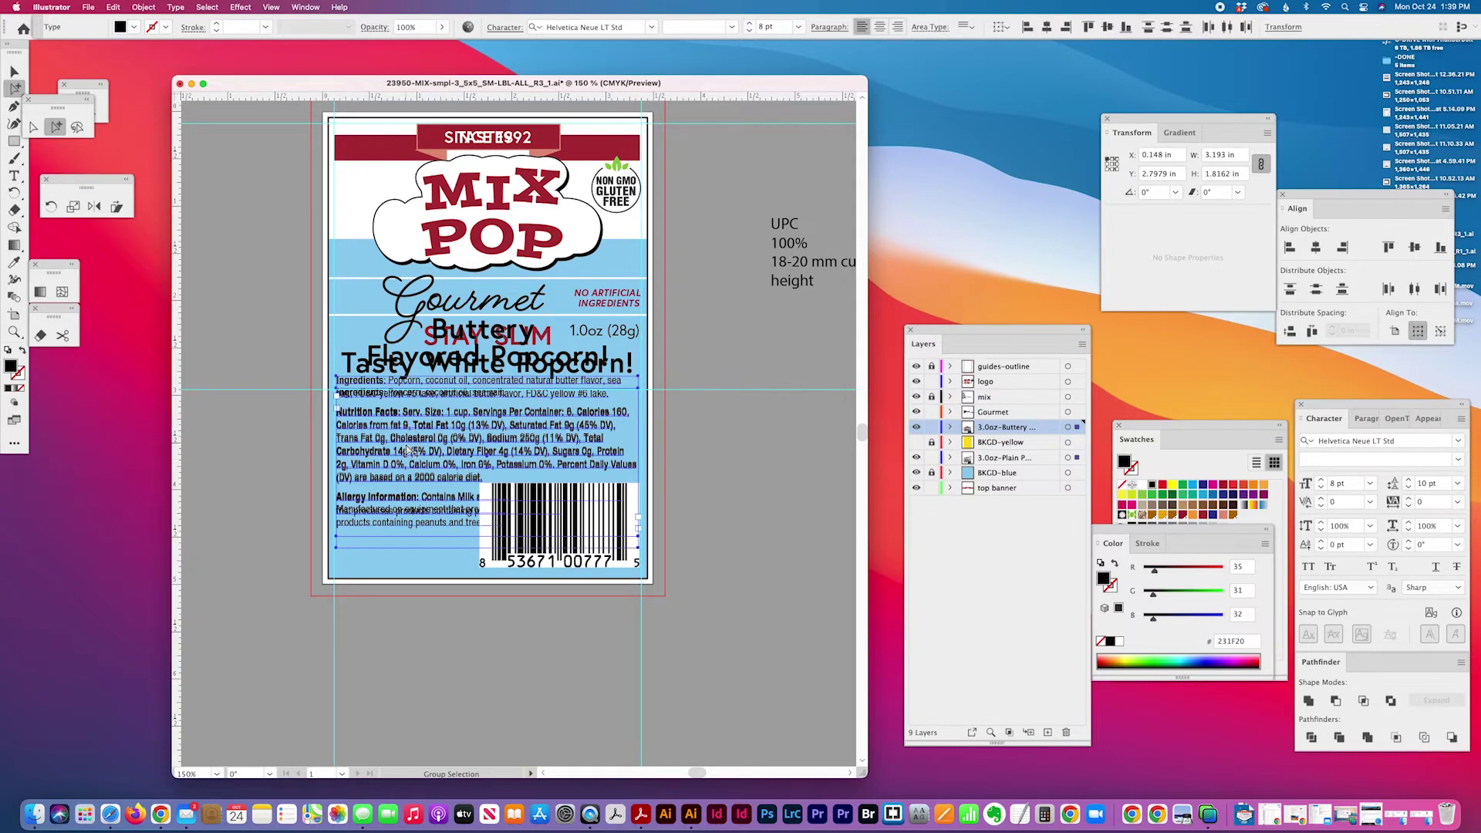
key(Down)
key(Down)
key(Down)
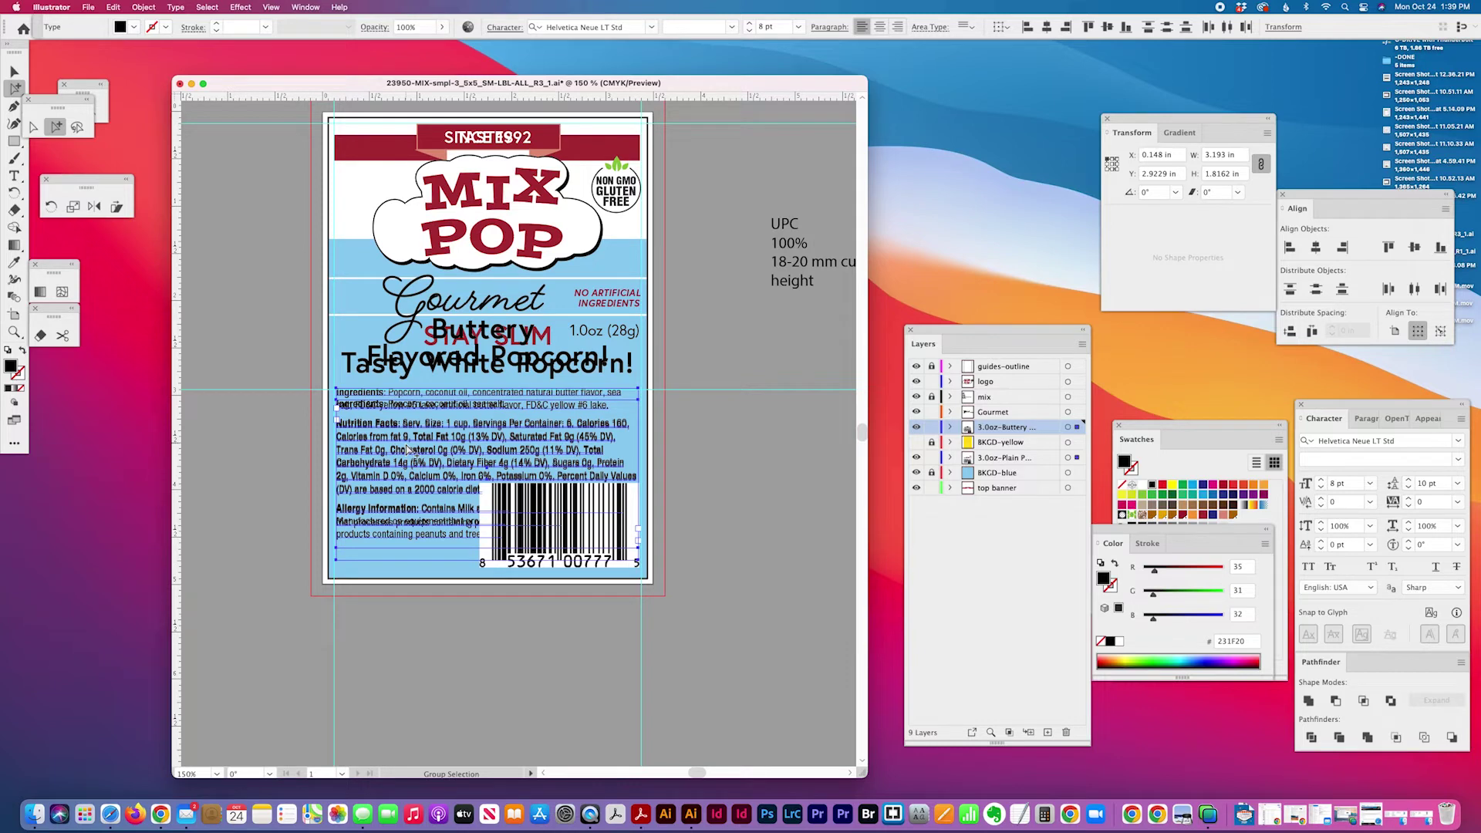
key(Up)
key(Up)
key(Up)
key(super+k)
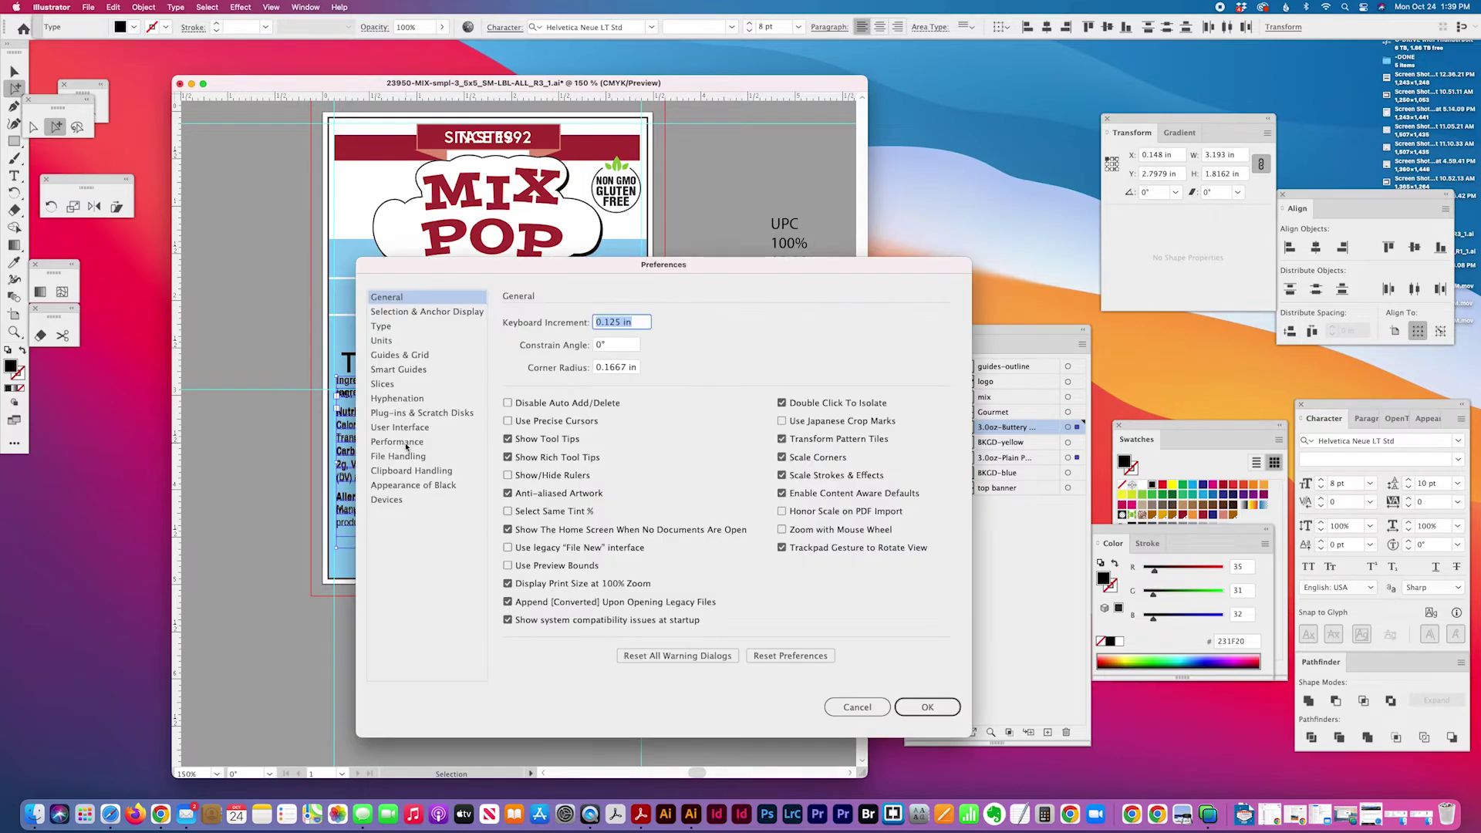
text(.0)
text(5)
key(Return)
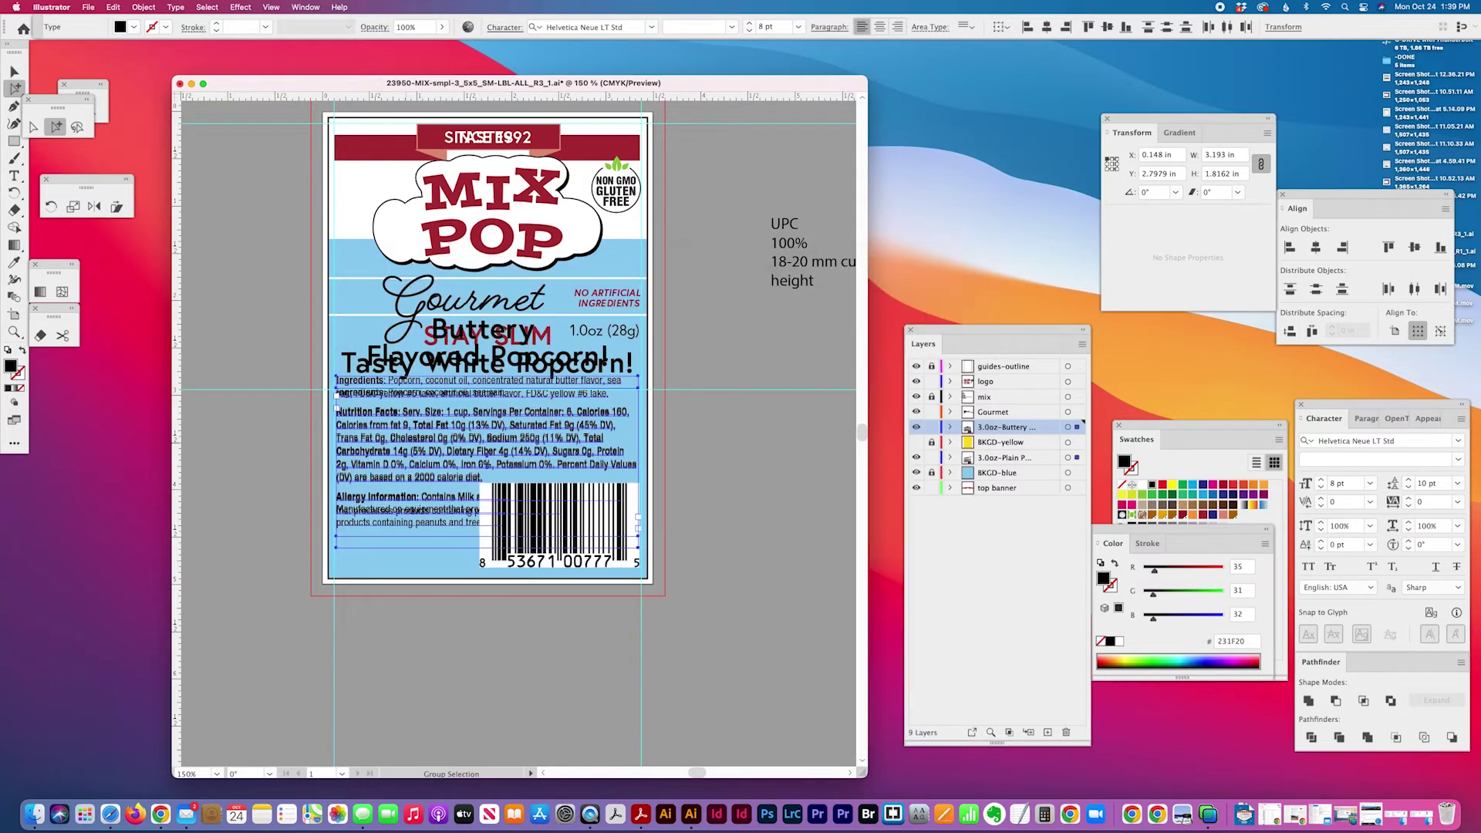
key(Down)
key(Down)
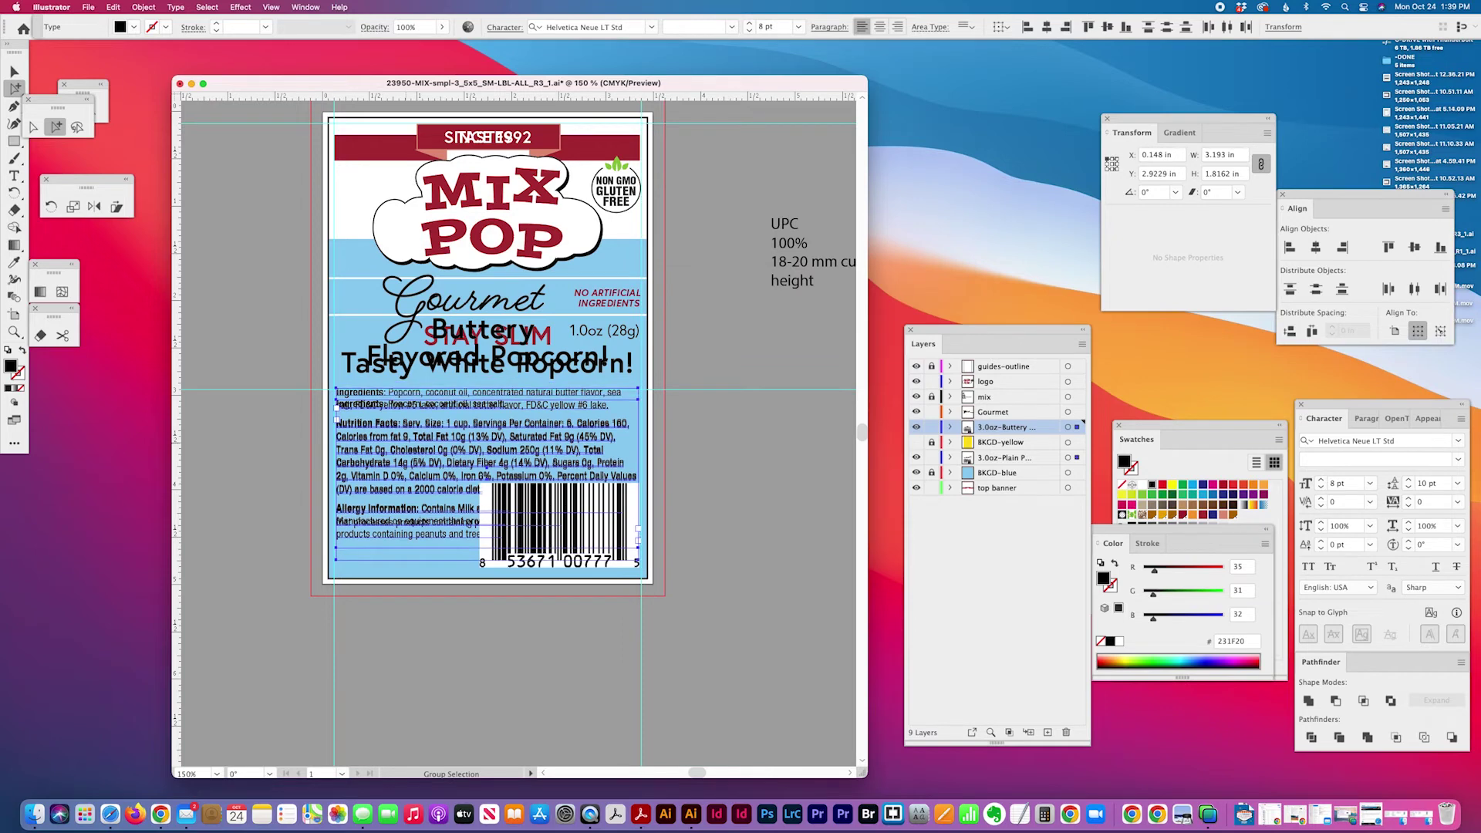
key(Down)
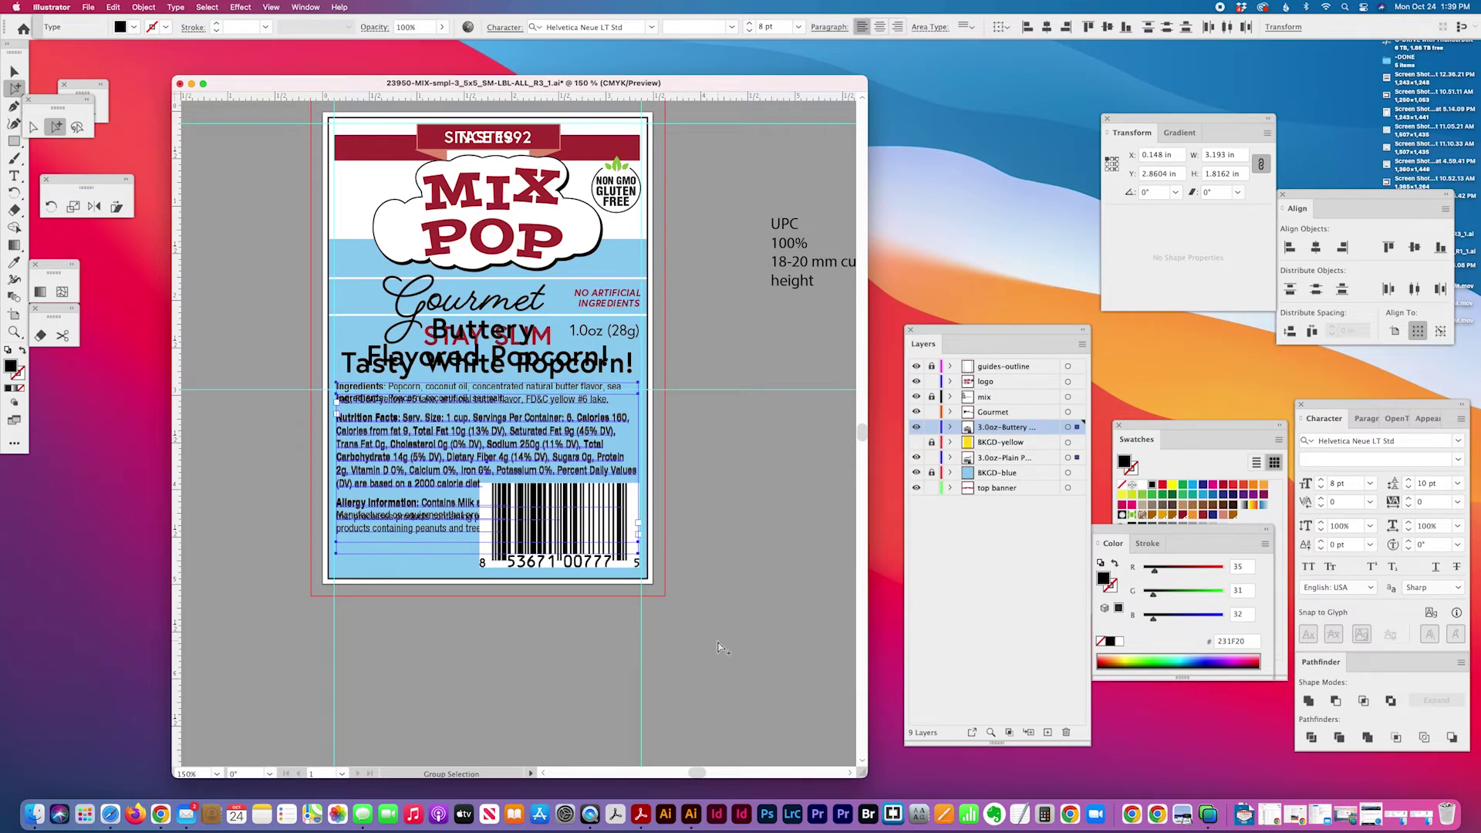
click(713, 639)
Step: Hide the 3.0oz-Plain layer and move 'diet.' onto its own line in the Buttery text
click(14, 175)
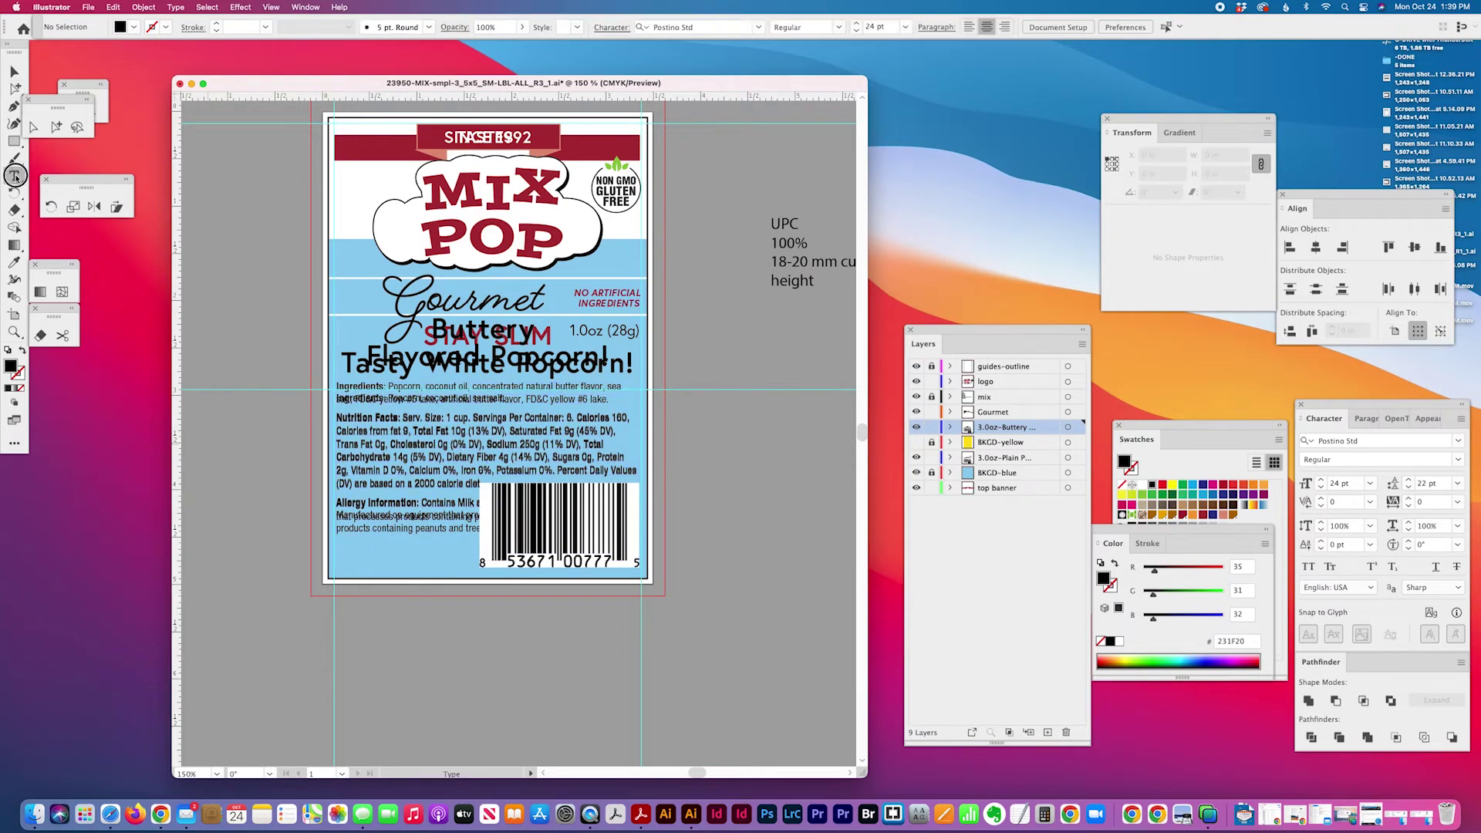
click(916, 458)
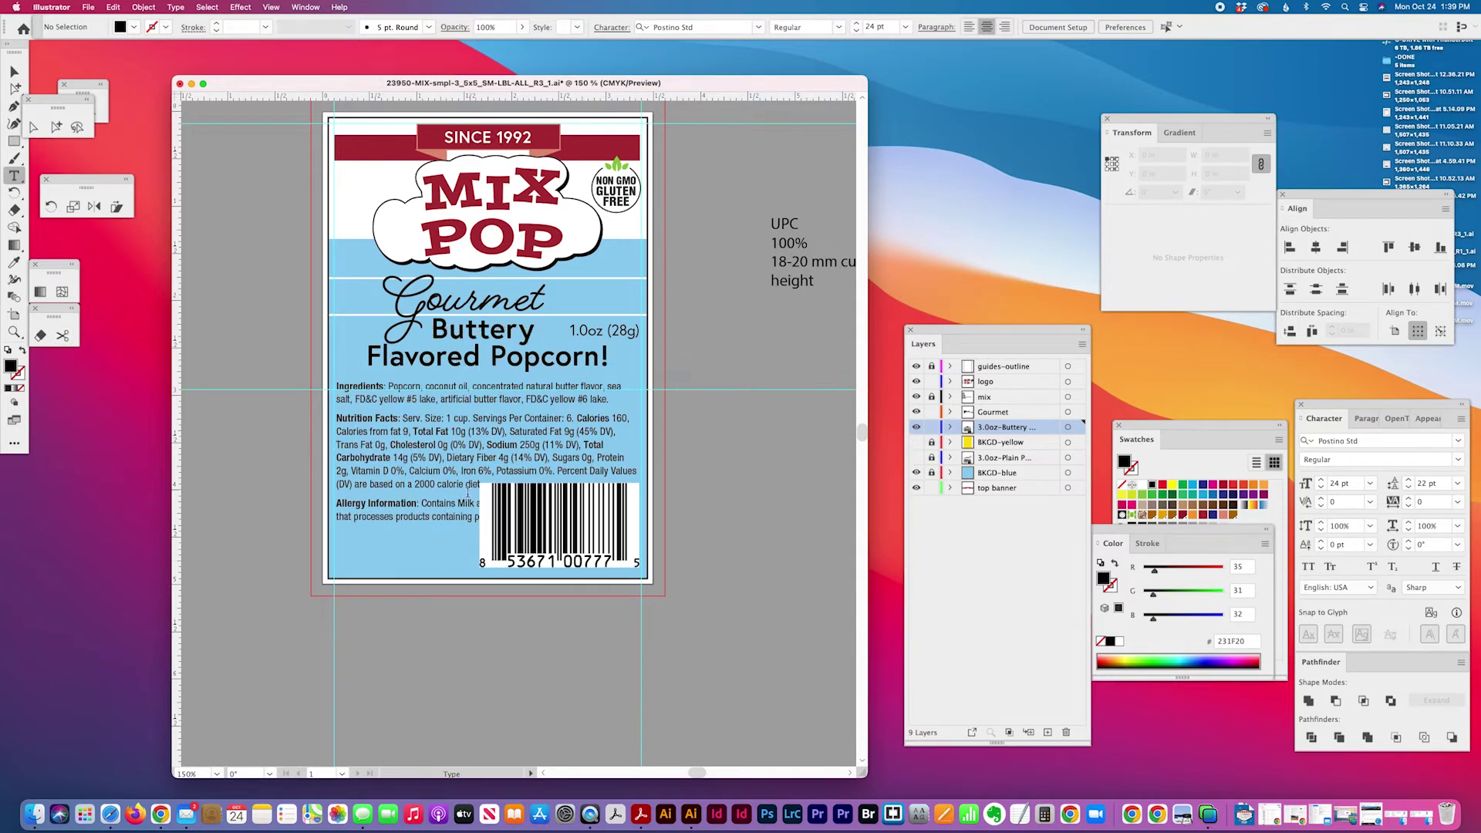
click(473, 484)
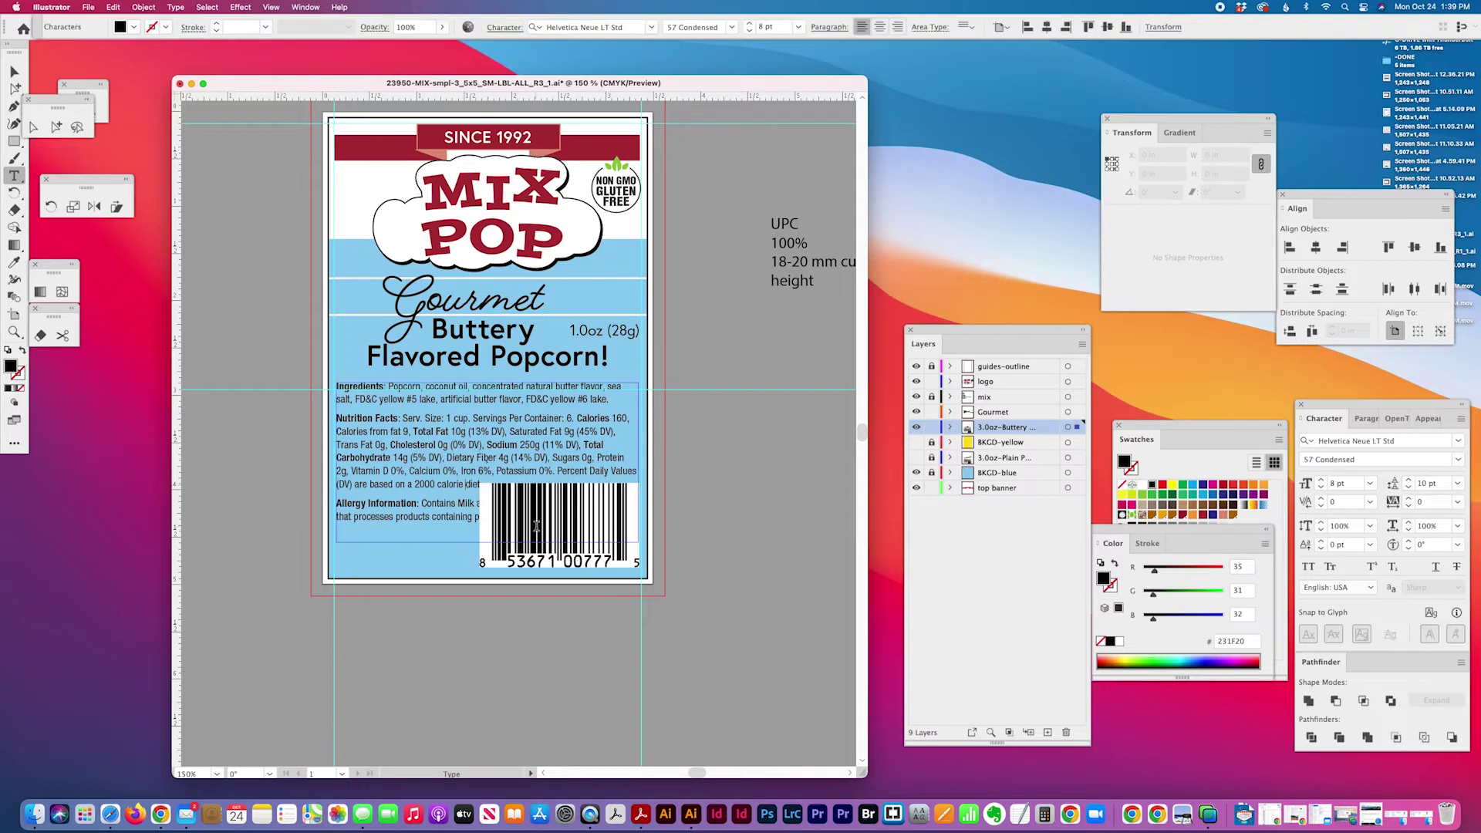
key(Return)
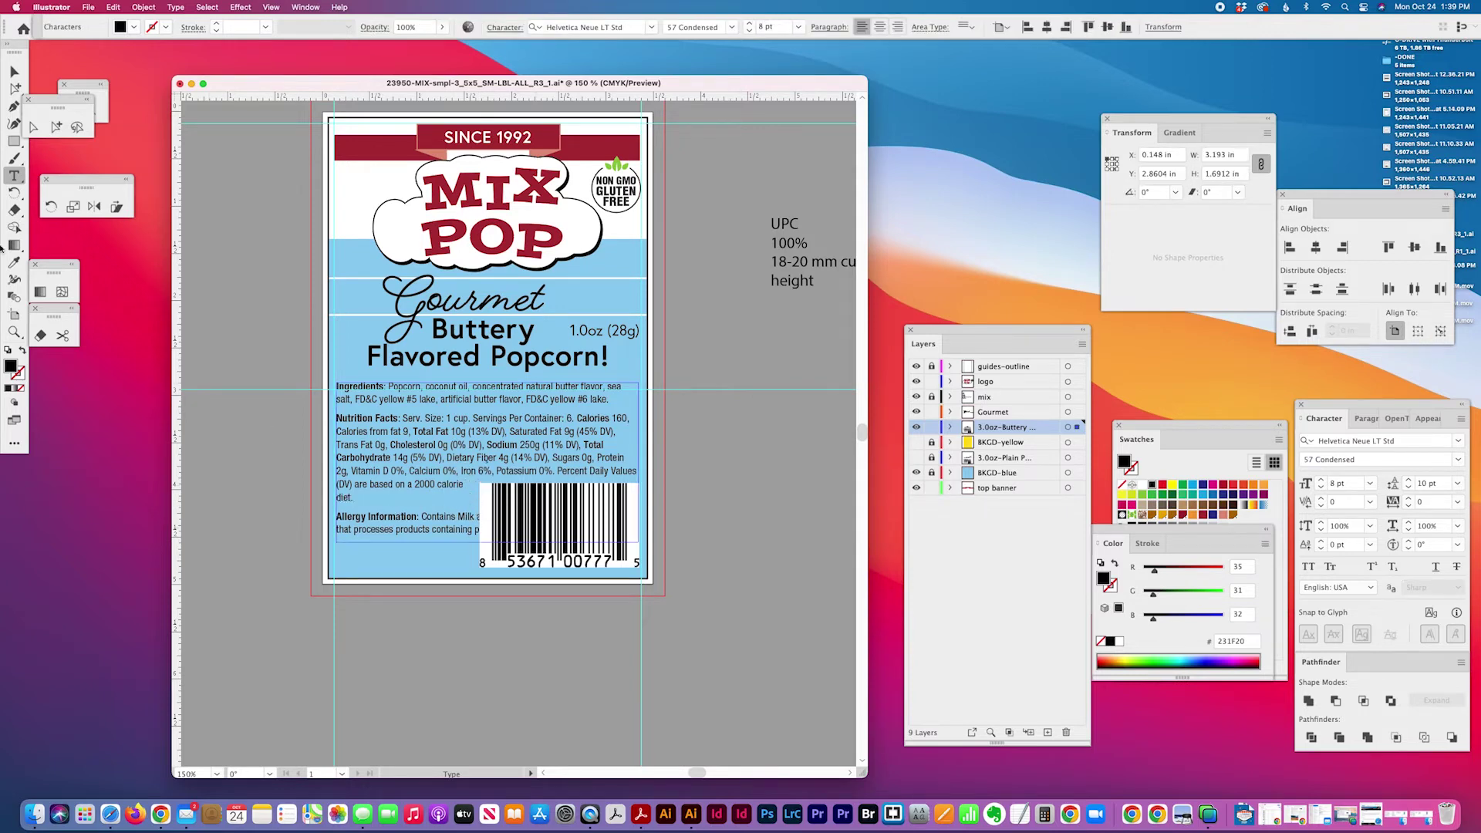
Step: Drag the Buttery text frame's bottom edge down to make it about 2 inches tall
click(35, 126)
click(398, 573)
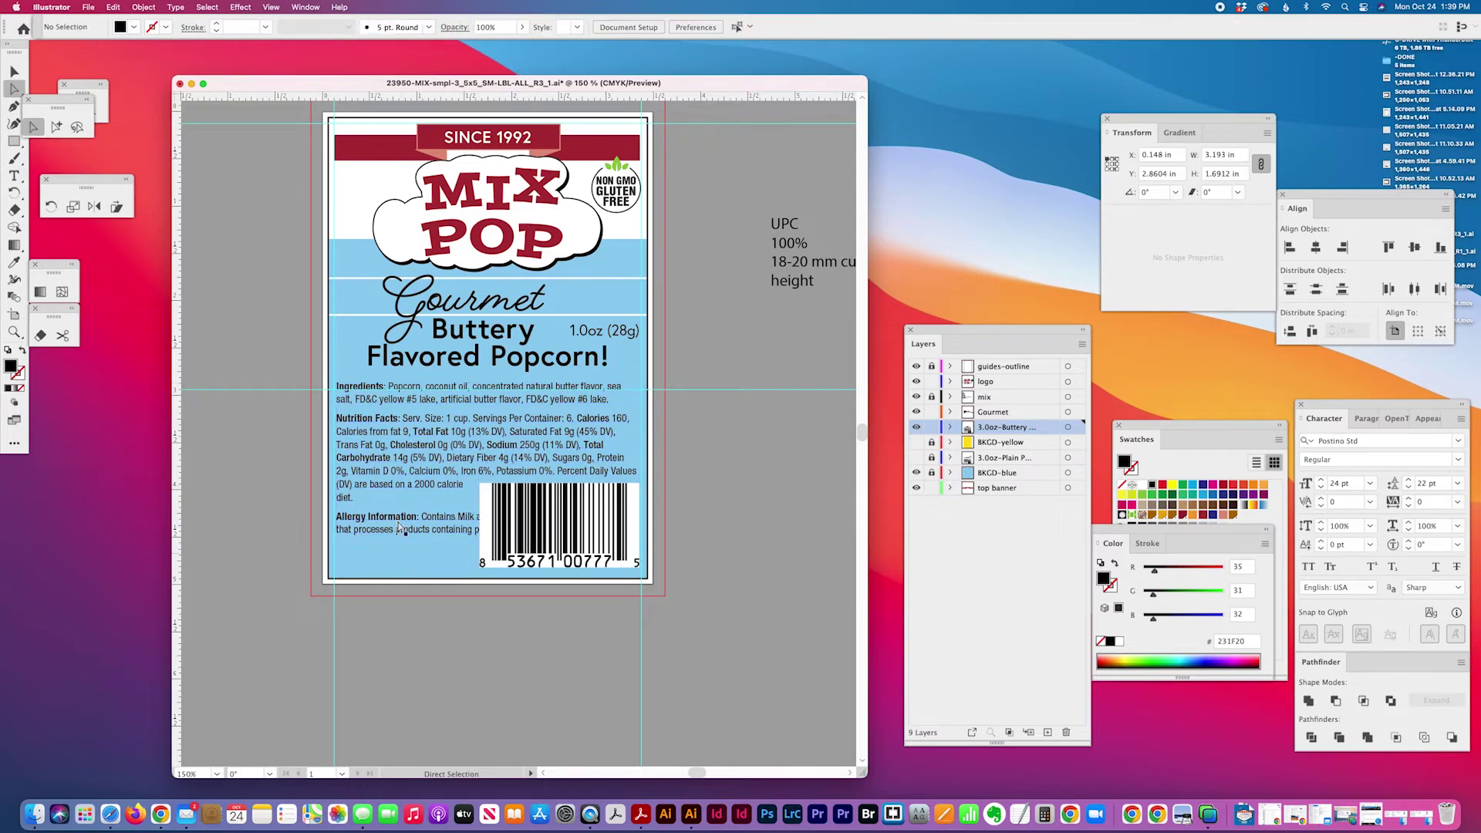
click(390, 561)
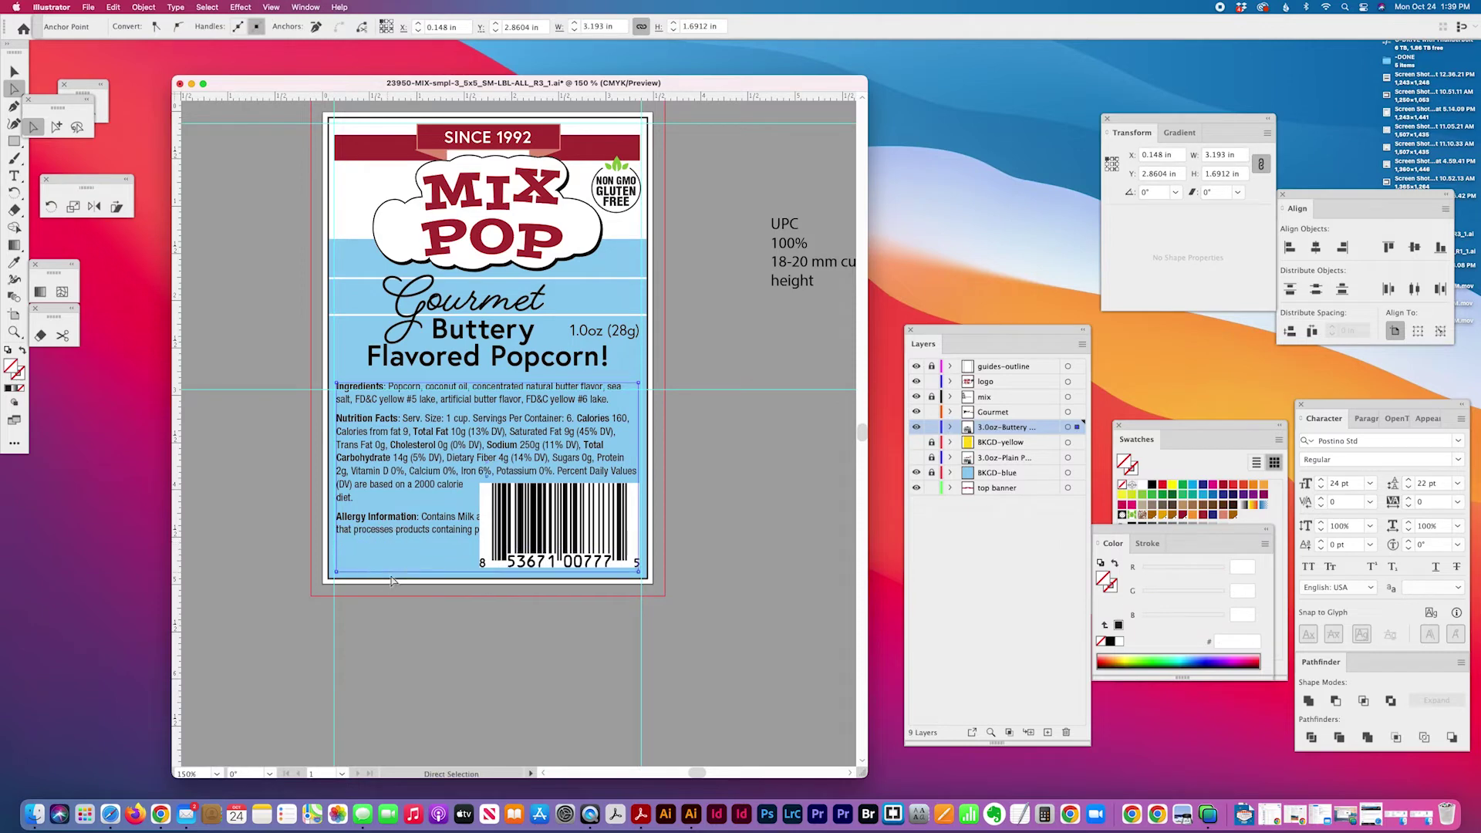
click(14, 175)
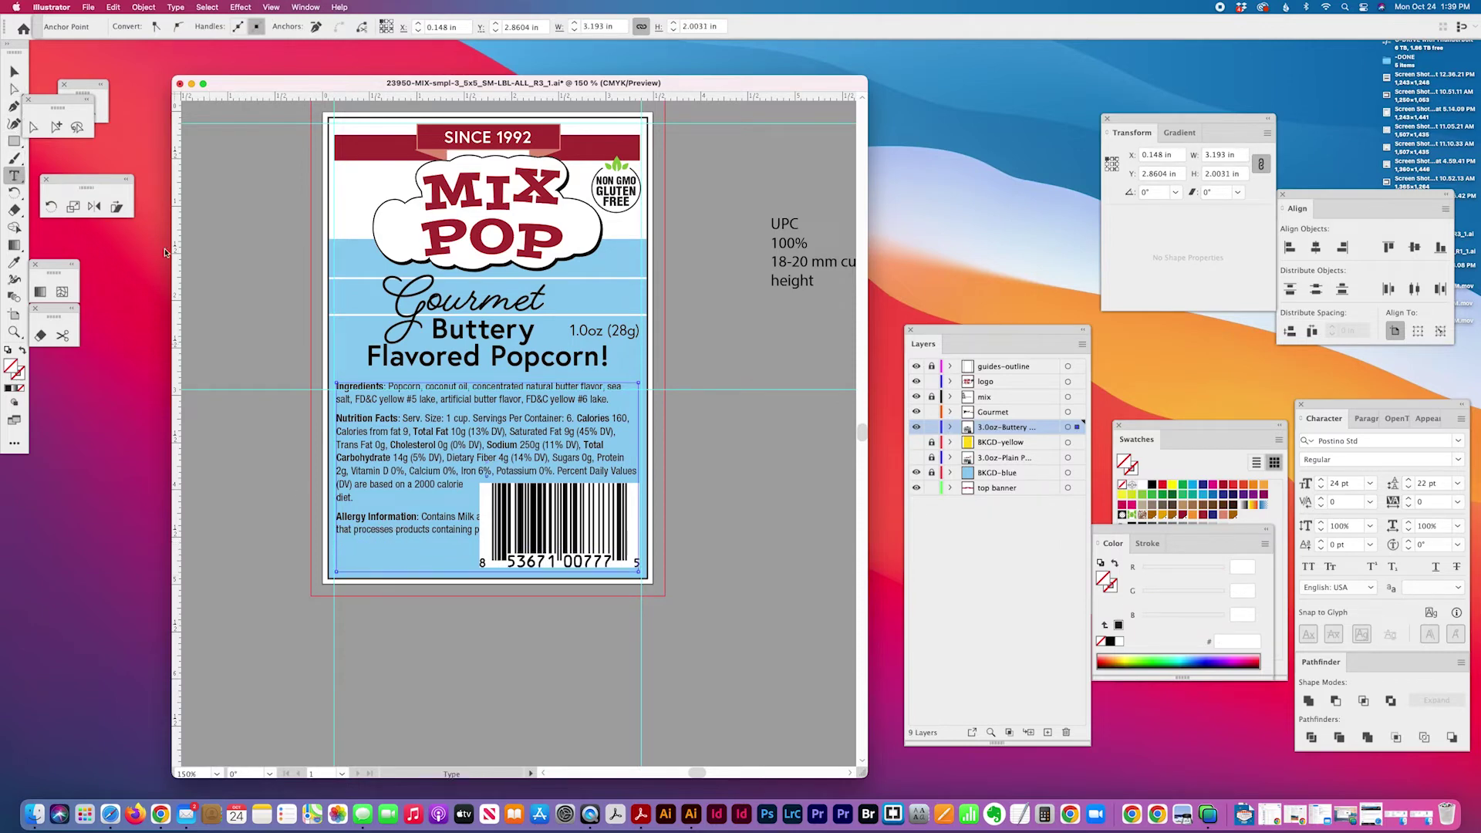
Step: Add soft returns so the Buttery allergy text breaks after 'Manufactured on' and 'calorie diet.' shares a line
click(461, 516)
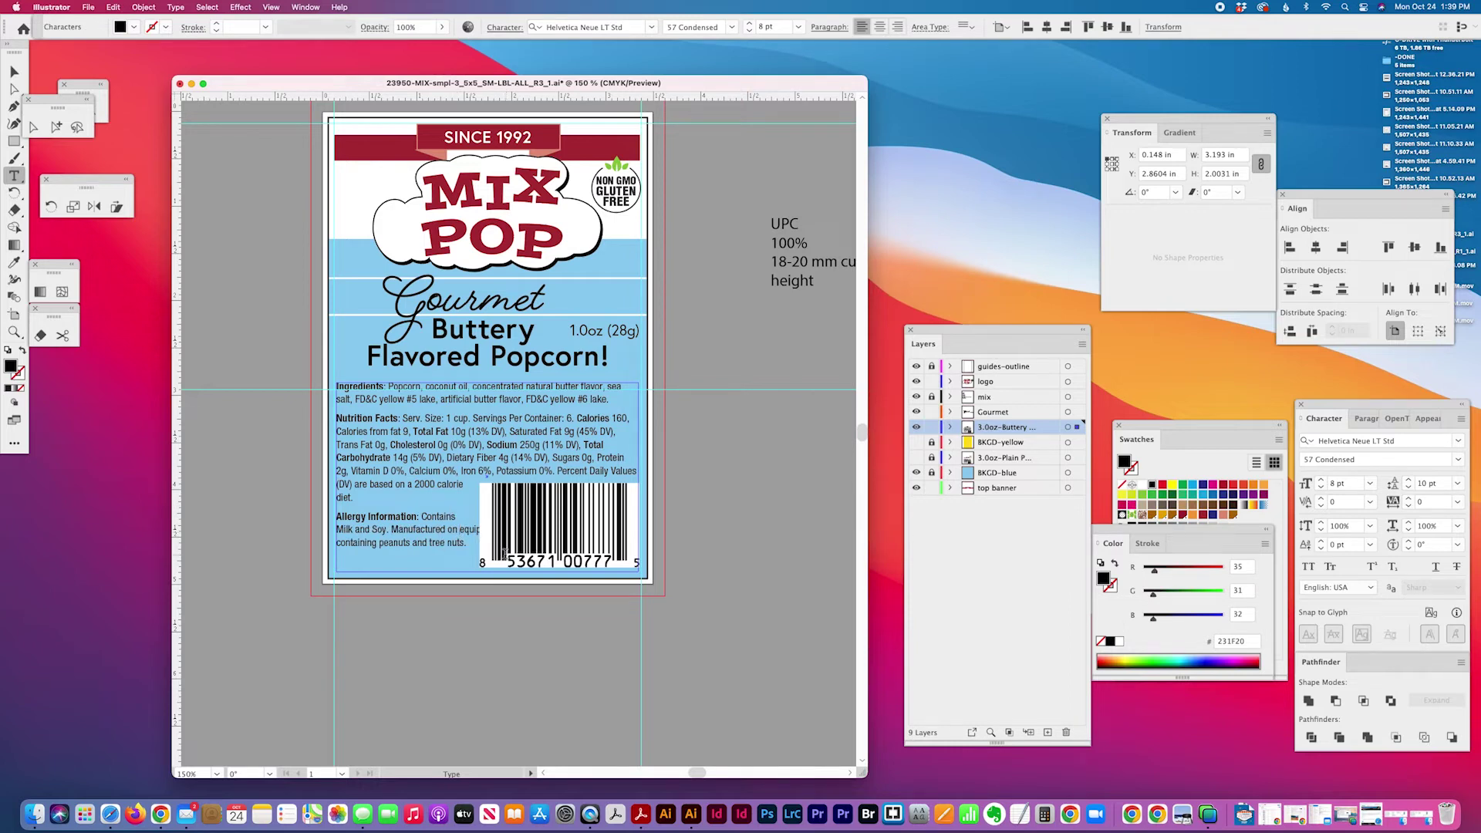
key(shift+Return)
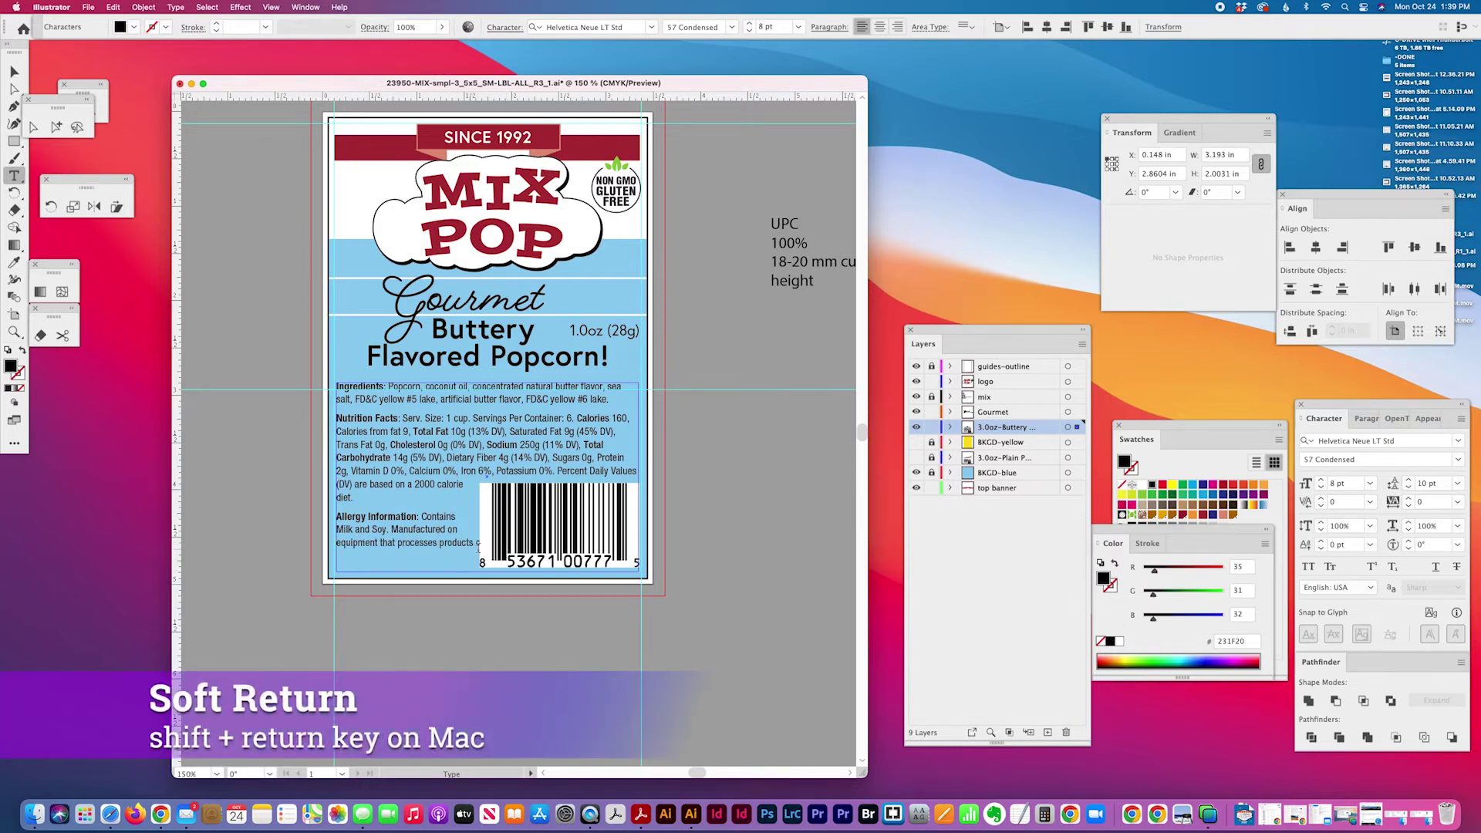
key(shift+Return)
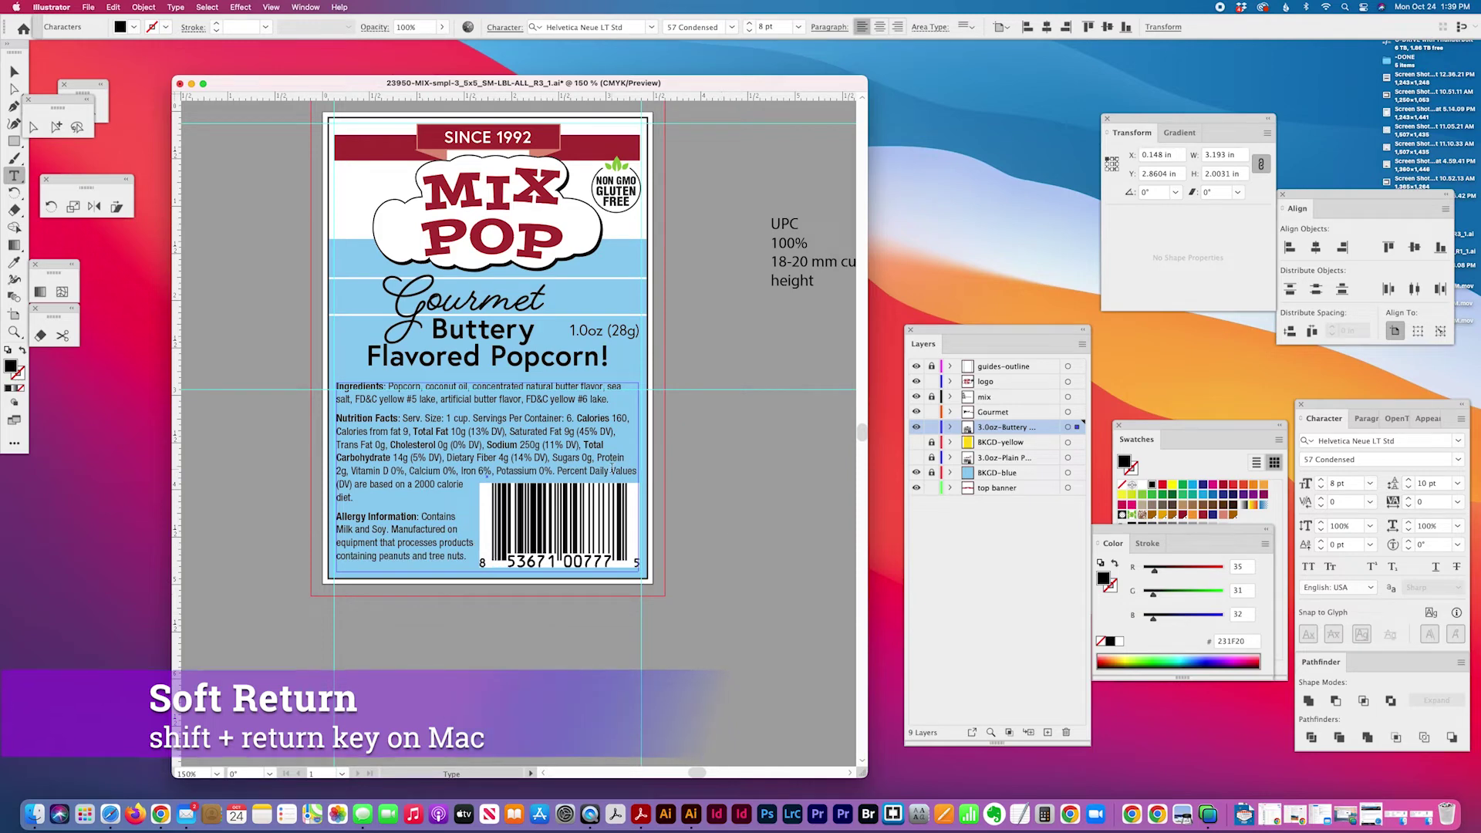
key(shift+Return)
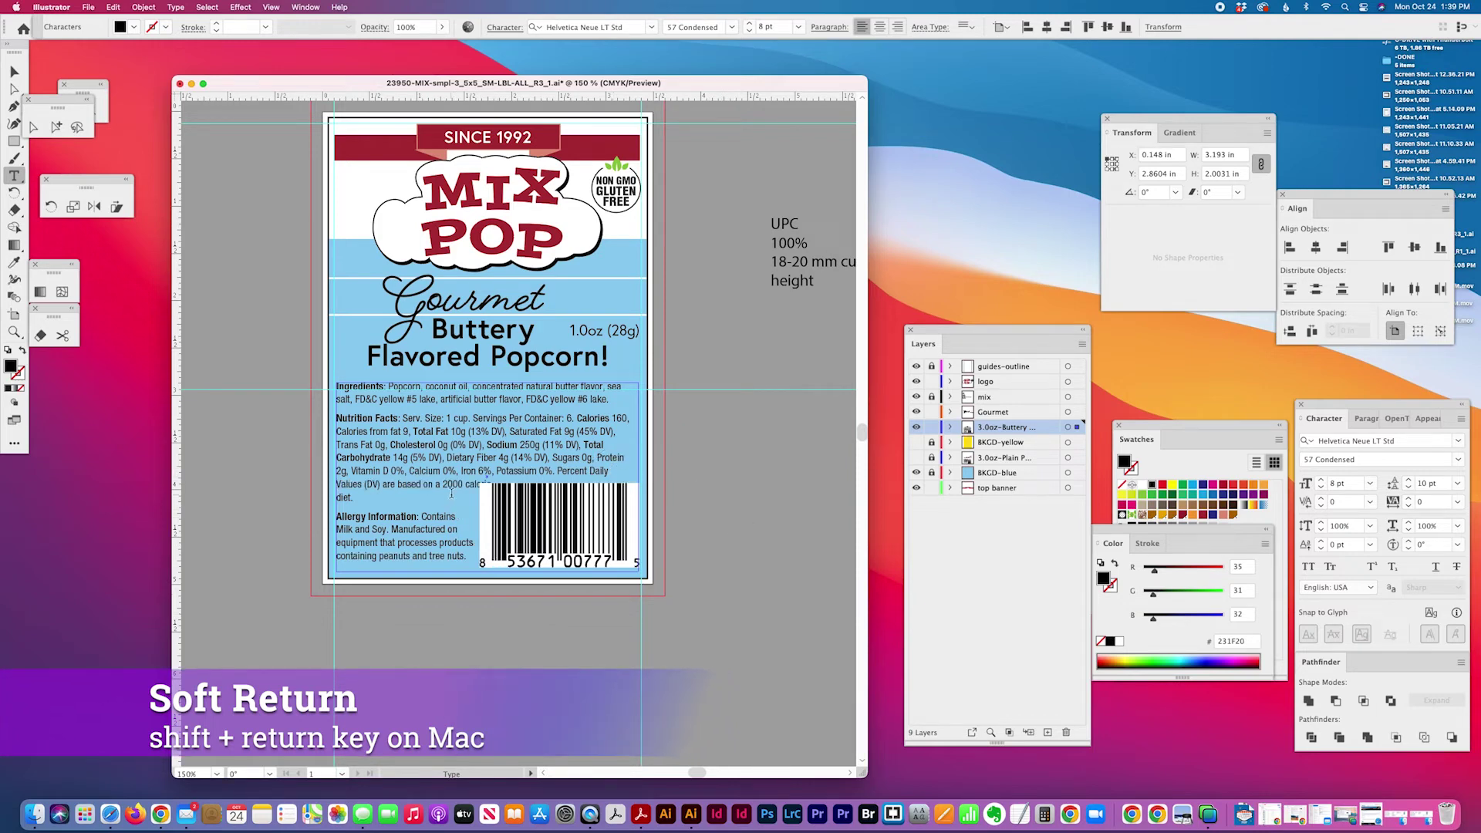
key(BackSpace)
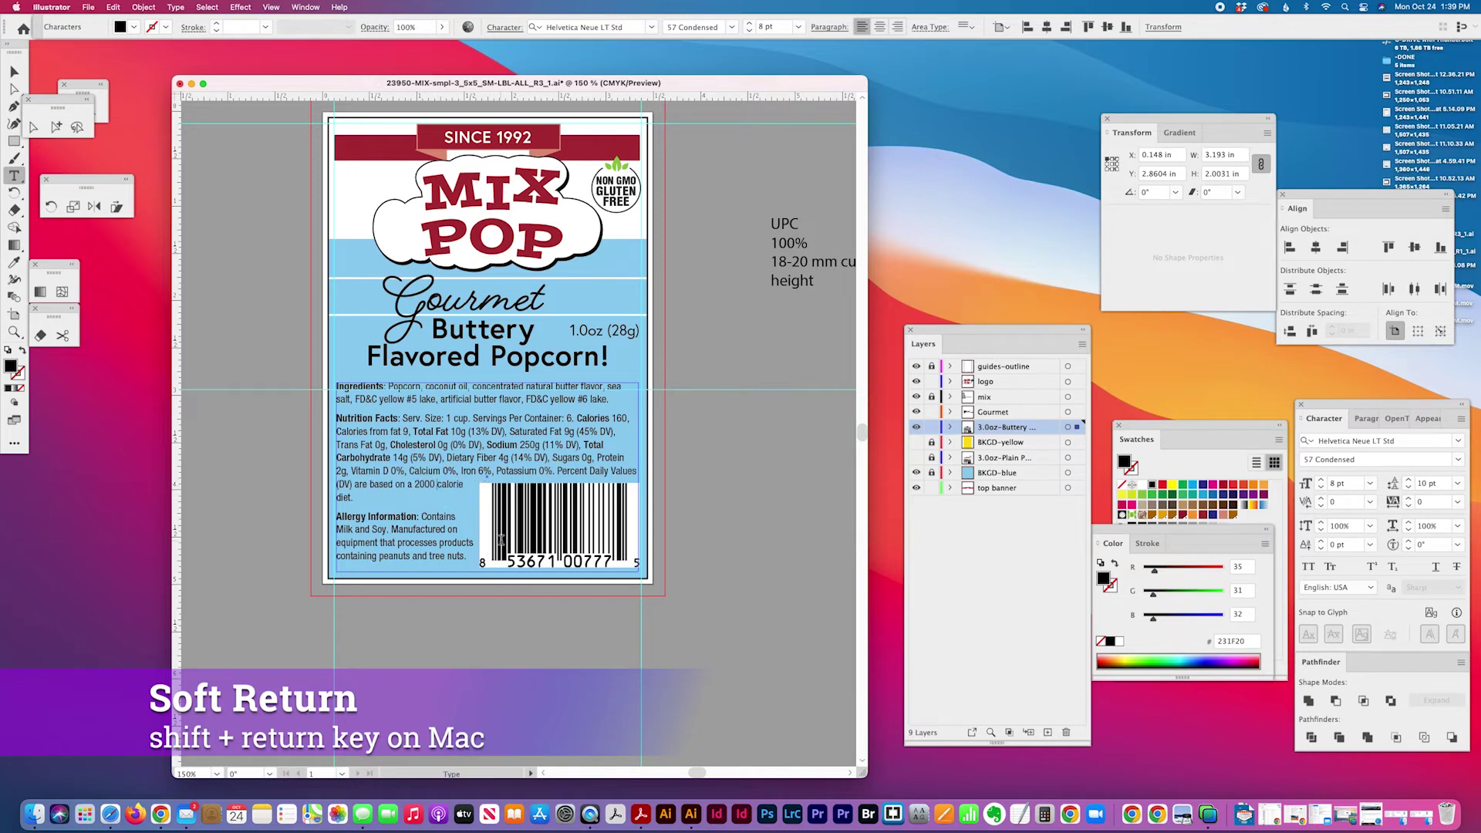
key(shift+Return)
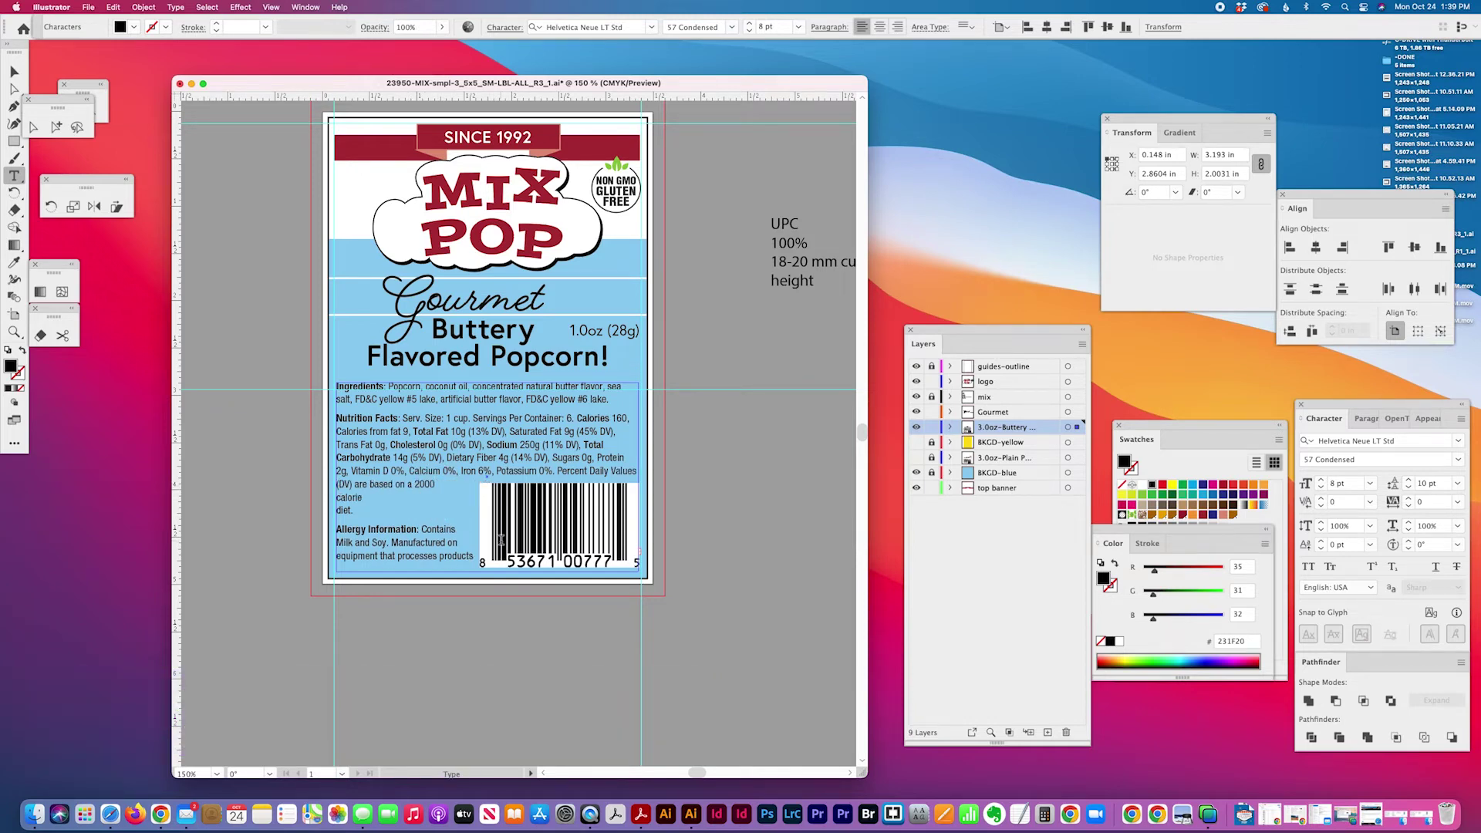
key(BackSpace)
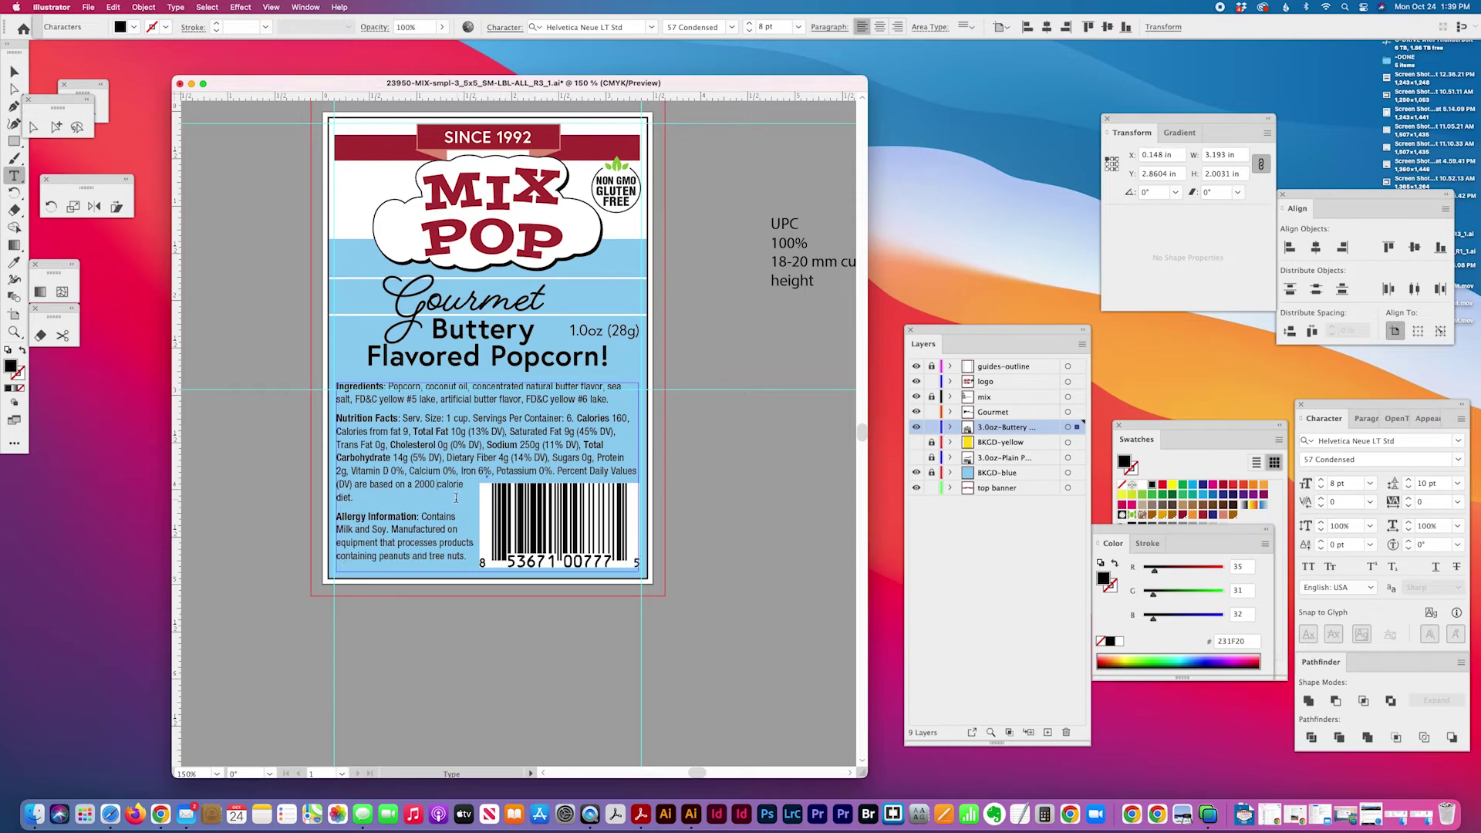
key(shift+Return)
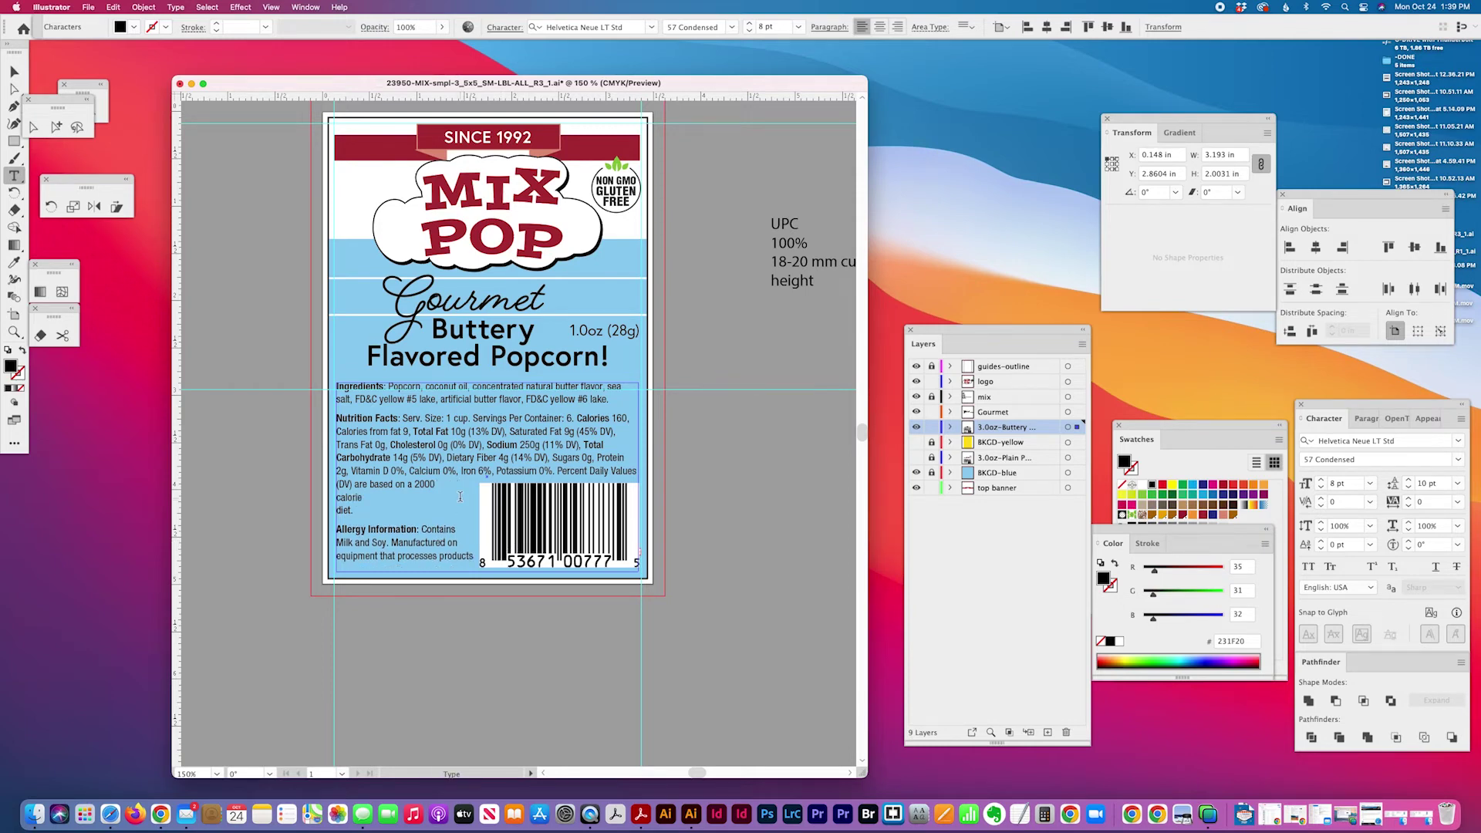
key(BackSpace)
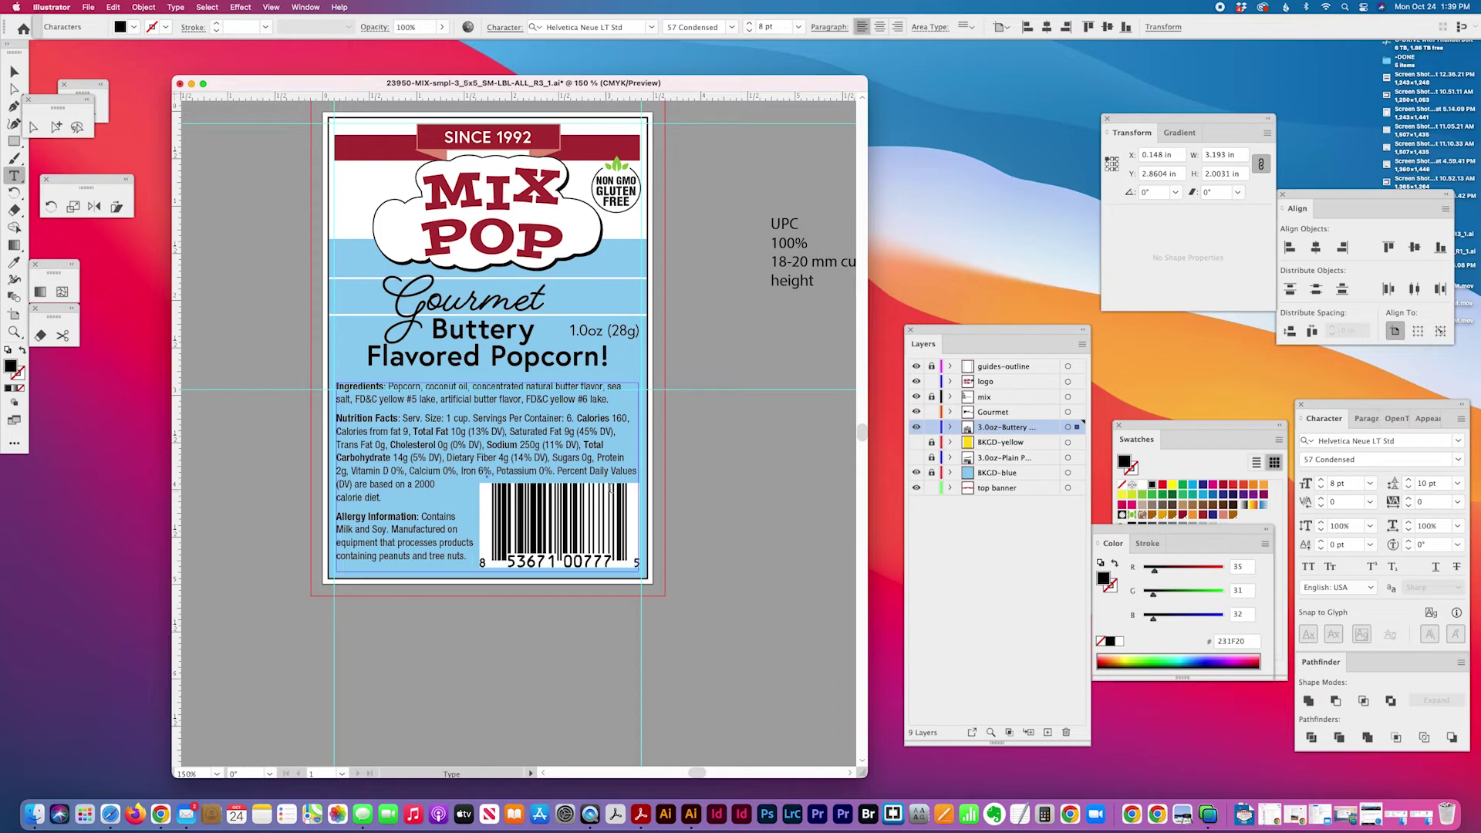
key(shift+Return)
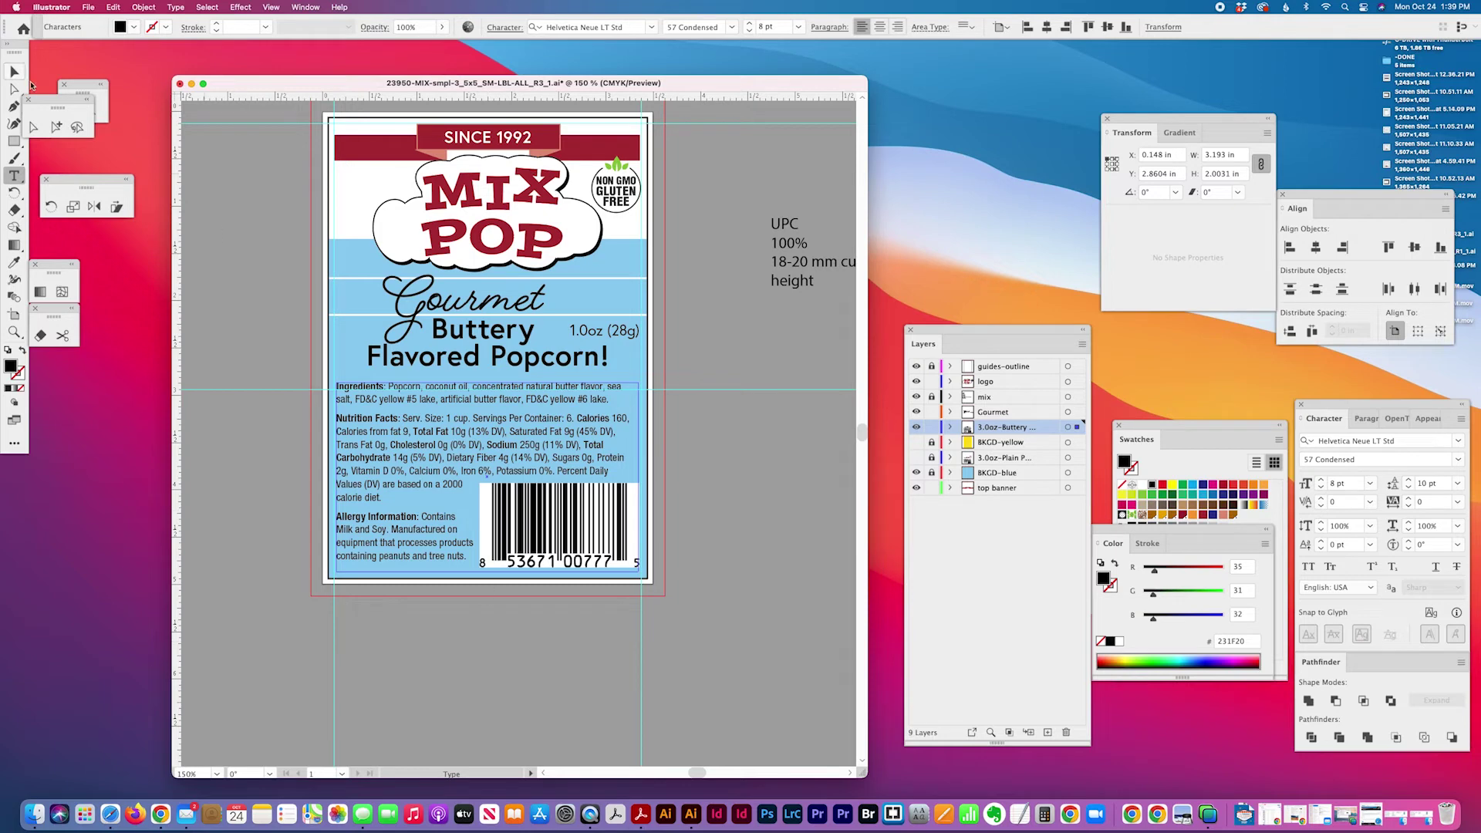
click(56, 128)
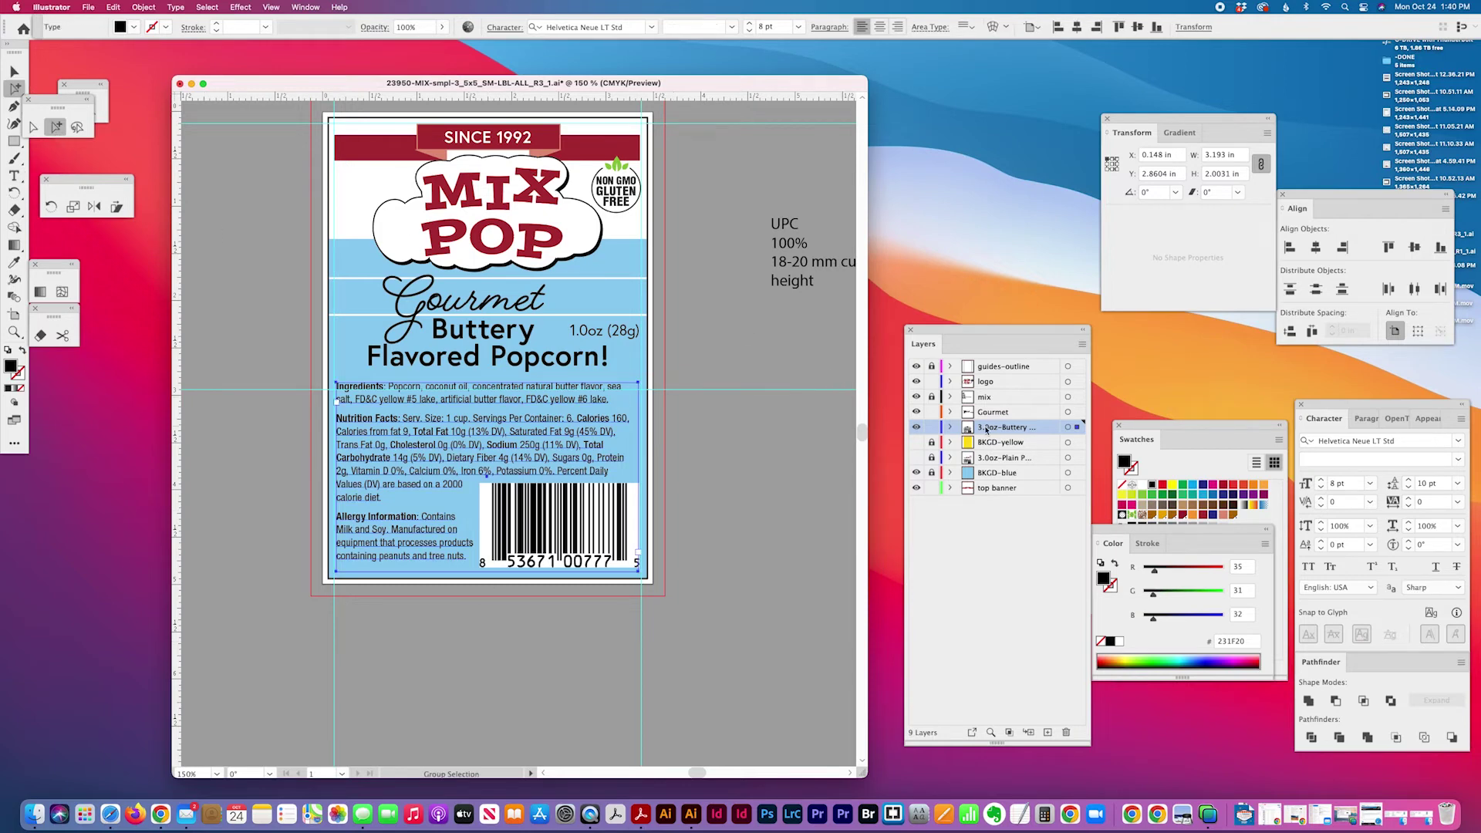
Step: Hide the Buttery layer and show the 3.0oz-Plain layer
click(914, 427)
click(914, 456)
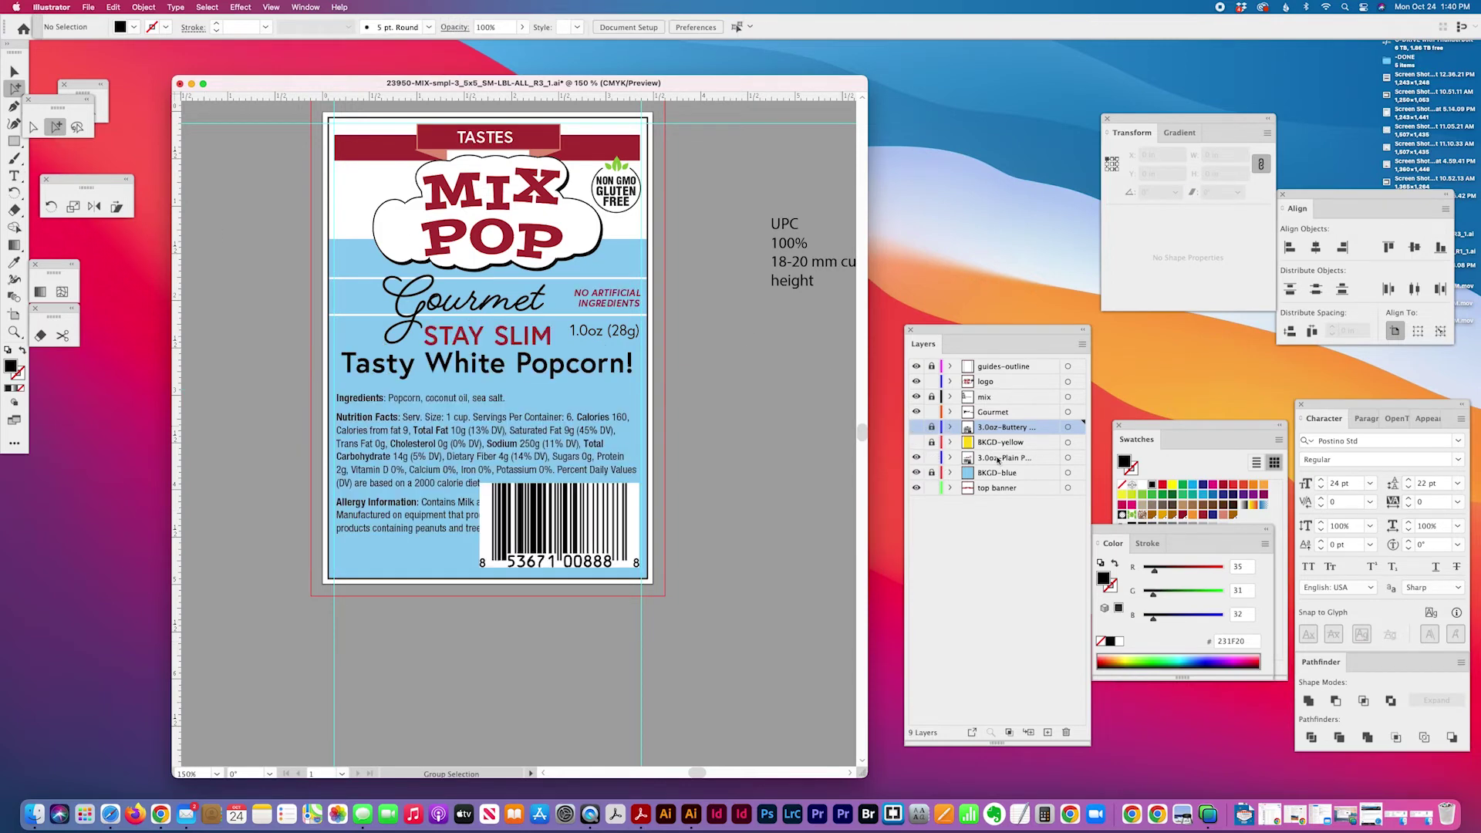
click(939, 460)
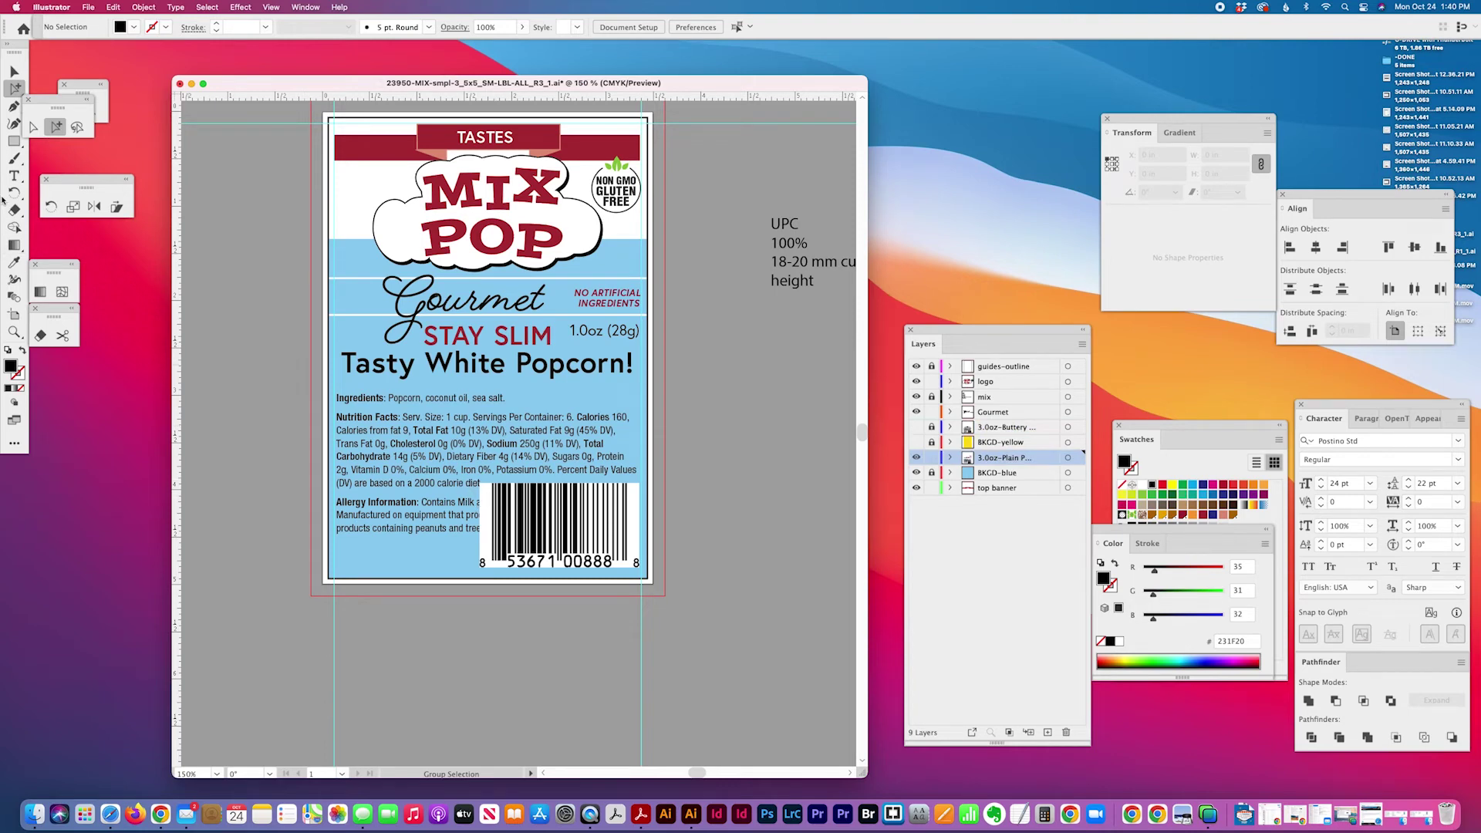
Step: In the Plain text, start new lines at 'calorie diet.' and 'equipment that processes'
click(14, 175)
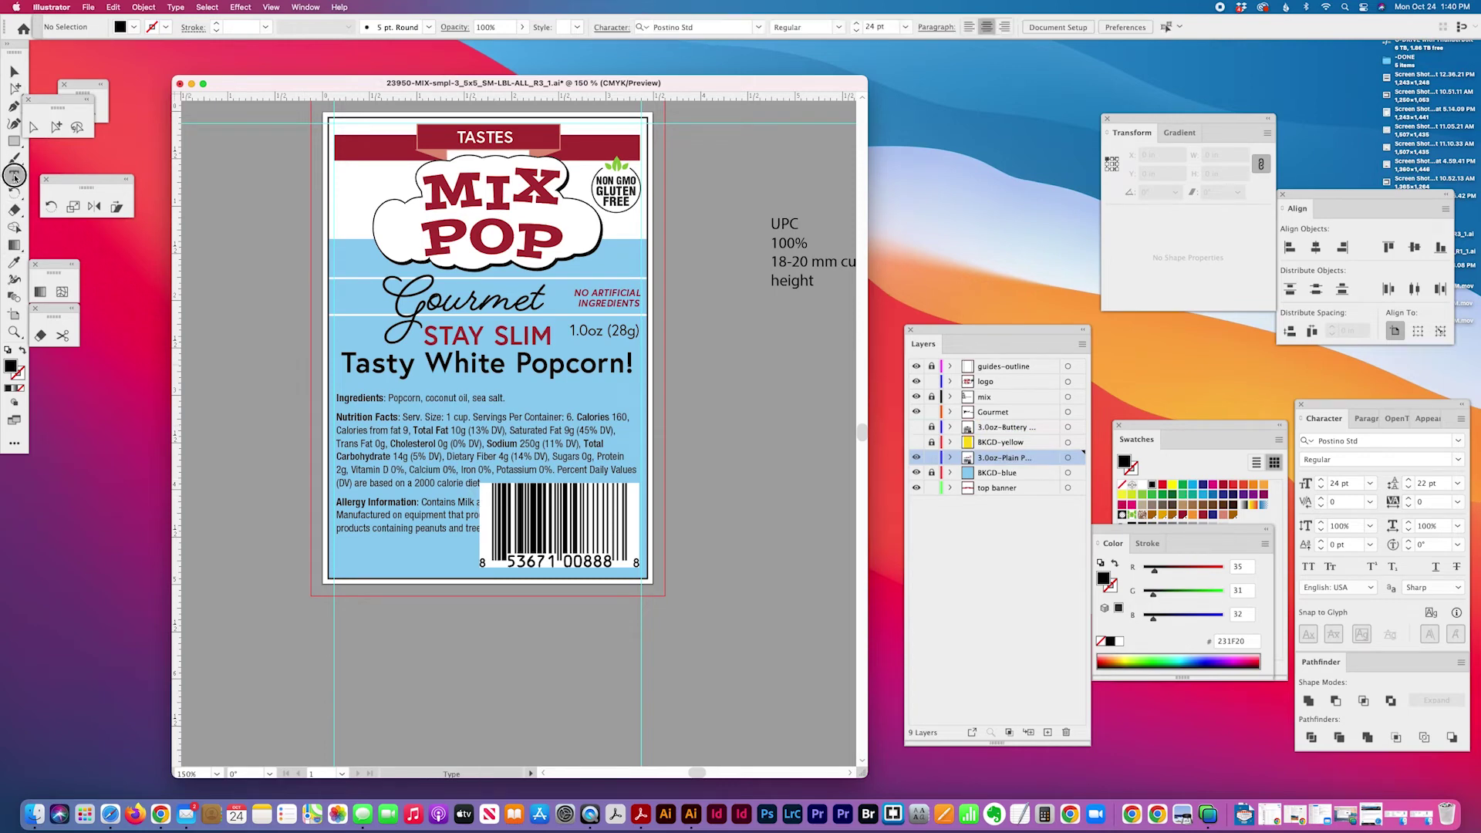
click(610, 467)
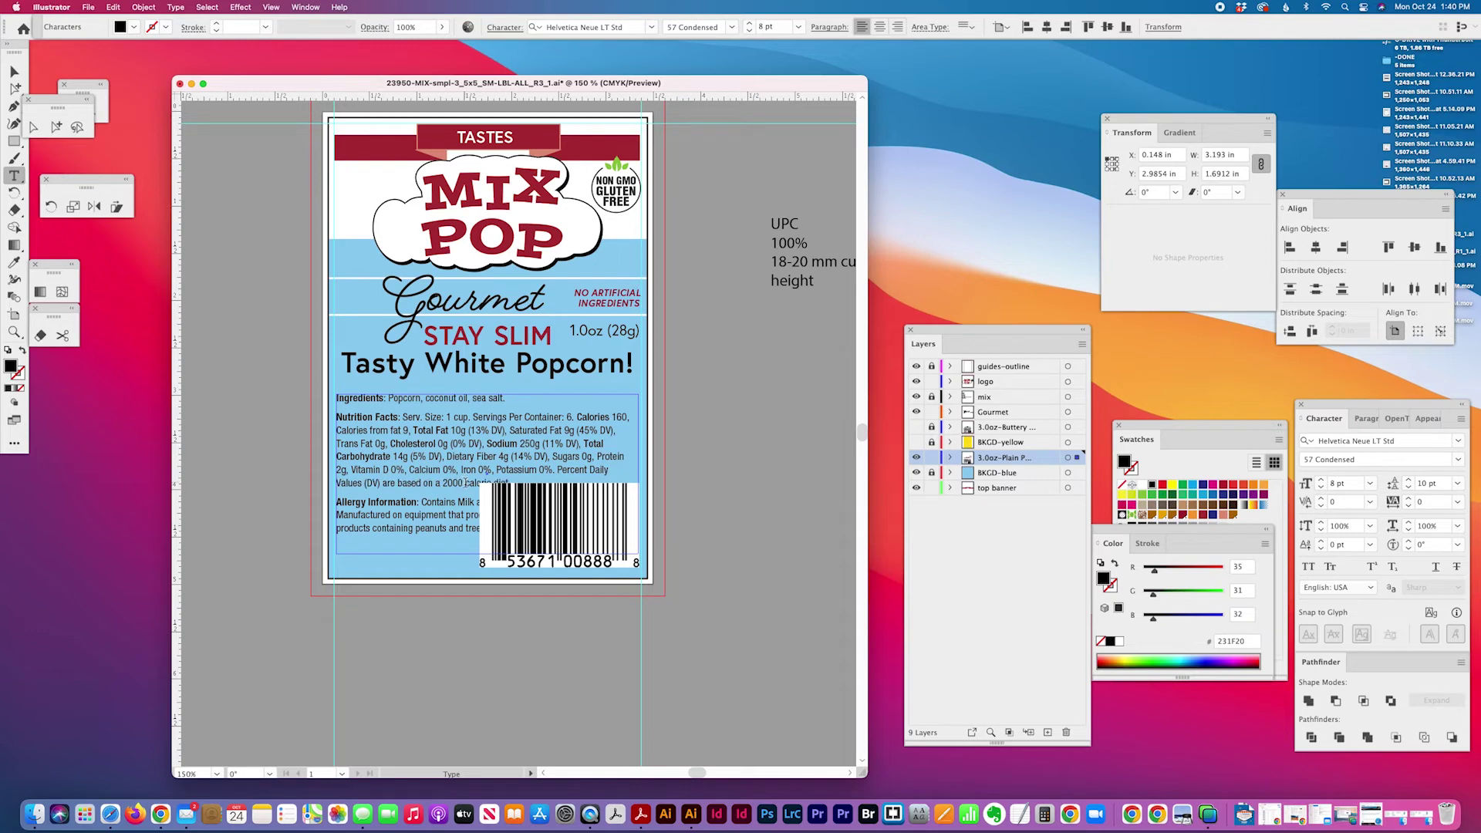
click(465, 483)
key(Return)
click(462, 512)
key(Return)
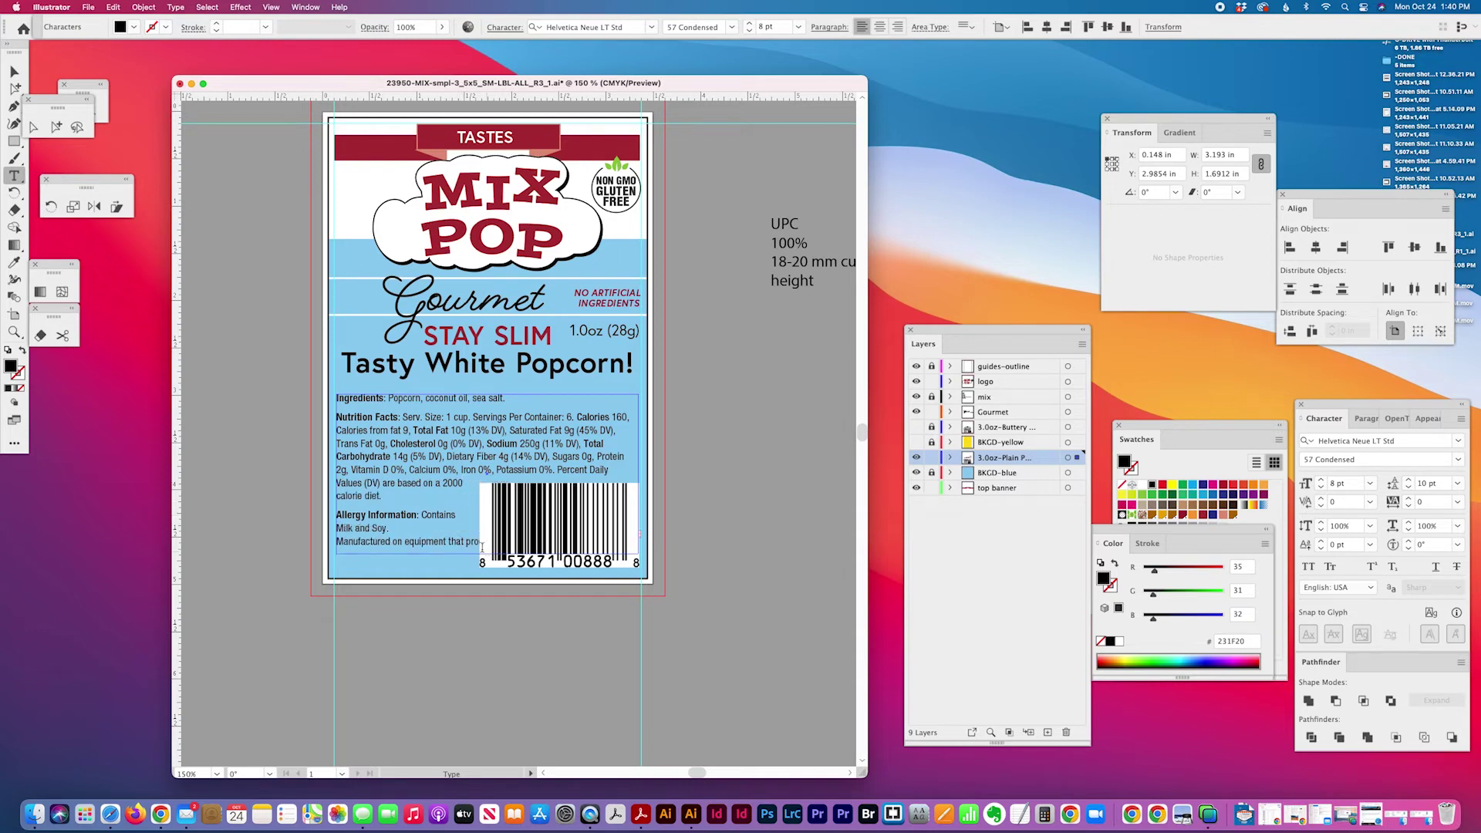
key(Delete)
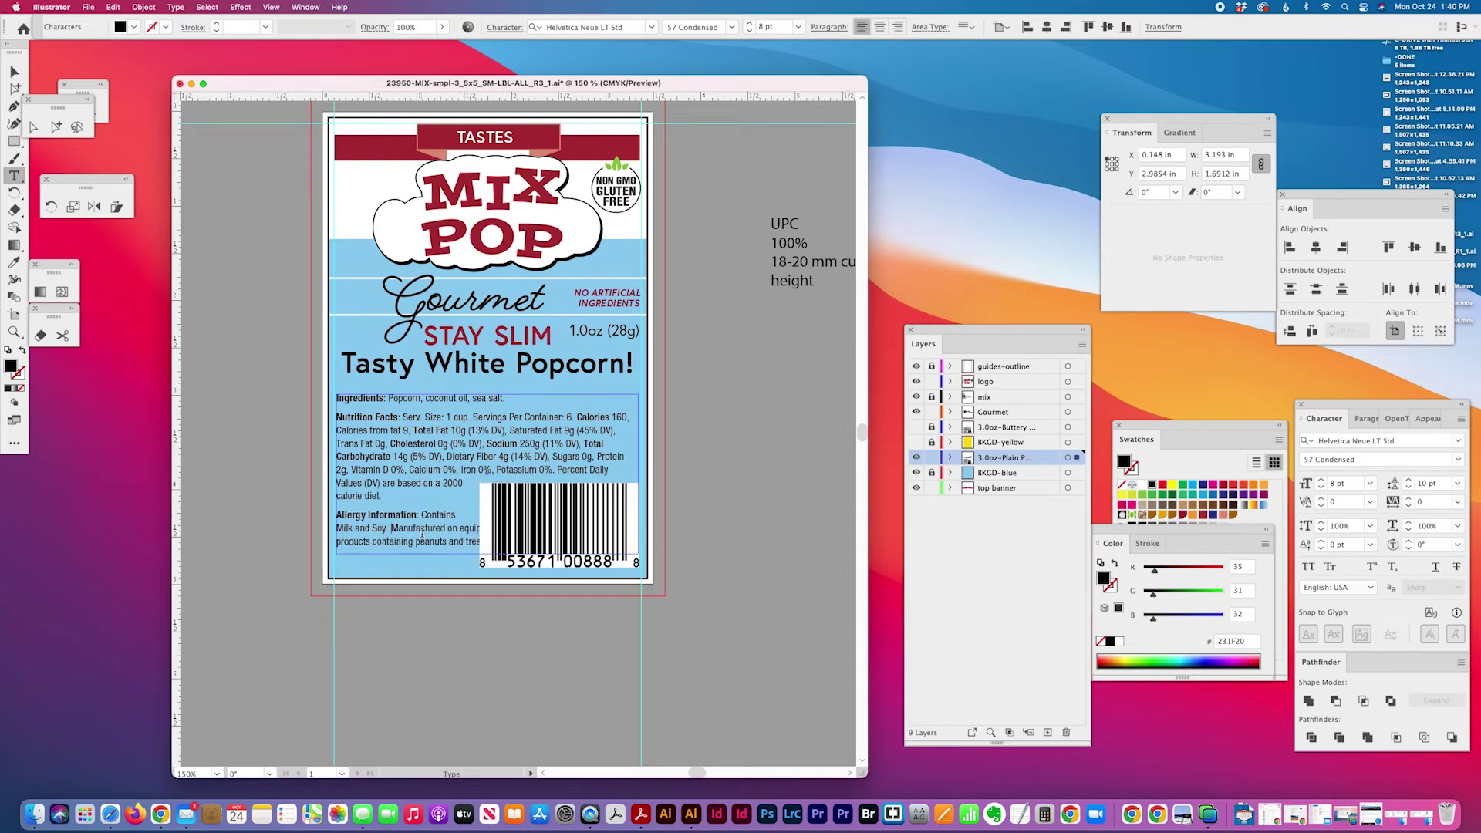
click(460, 528)
key(Return)
Step: Extend the Plain text frame's bottom edge so the allergy statement ends with 'and tree nuts.'
click(32, 126)
click(391, 643)
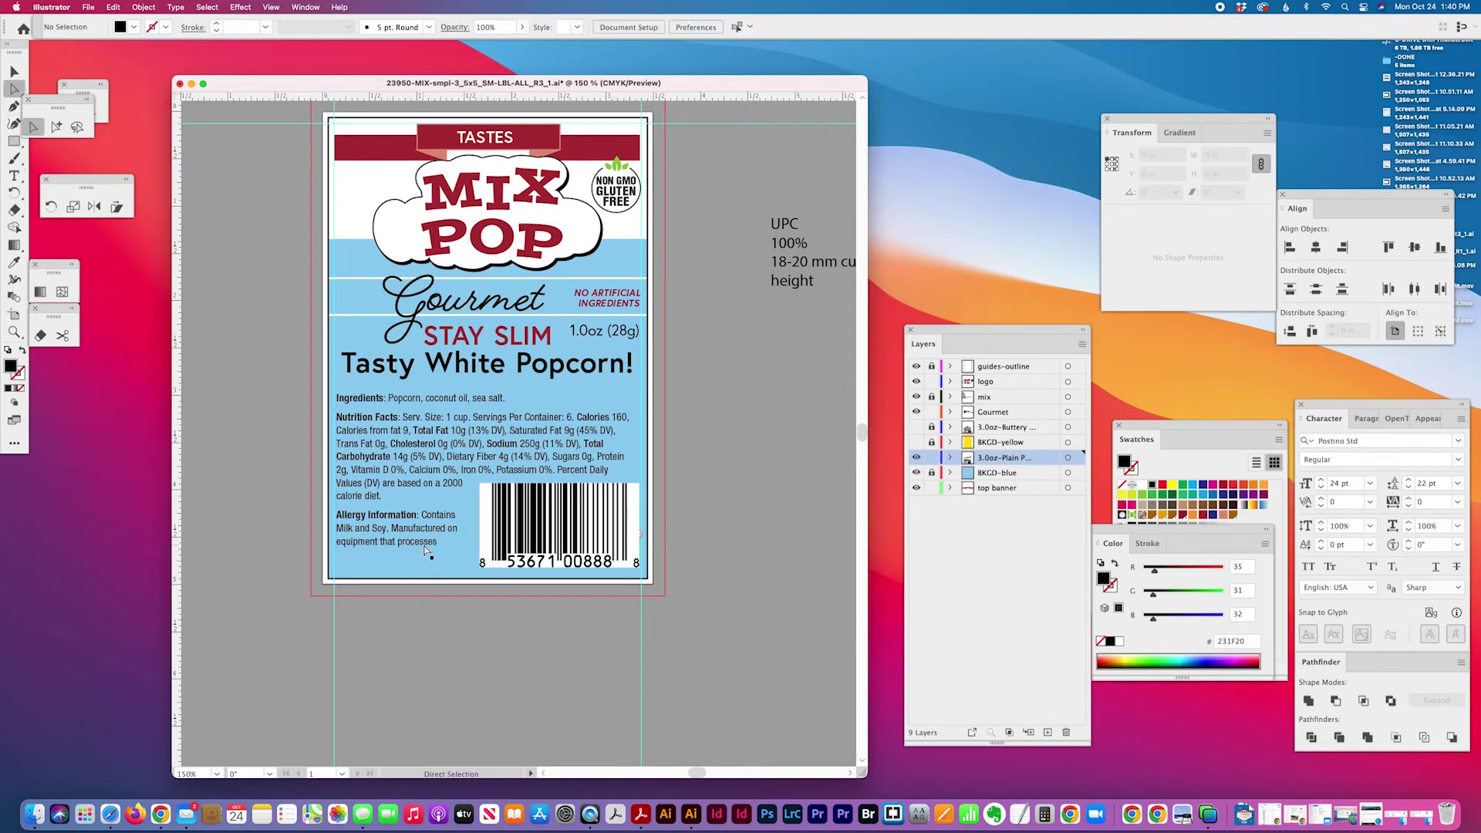
click(424, 556)
click(423, 556)
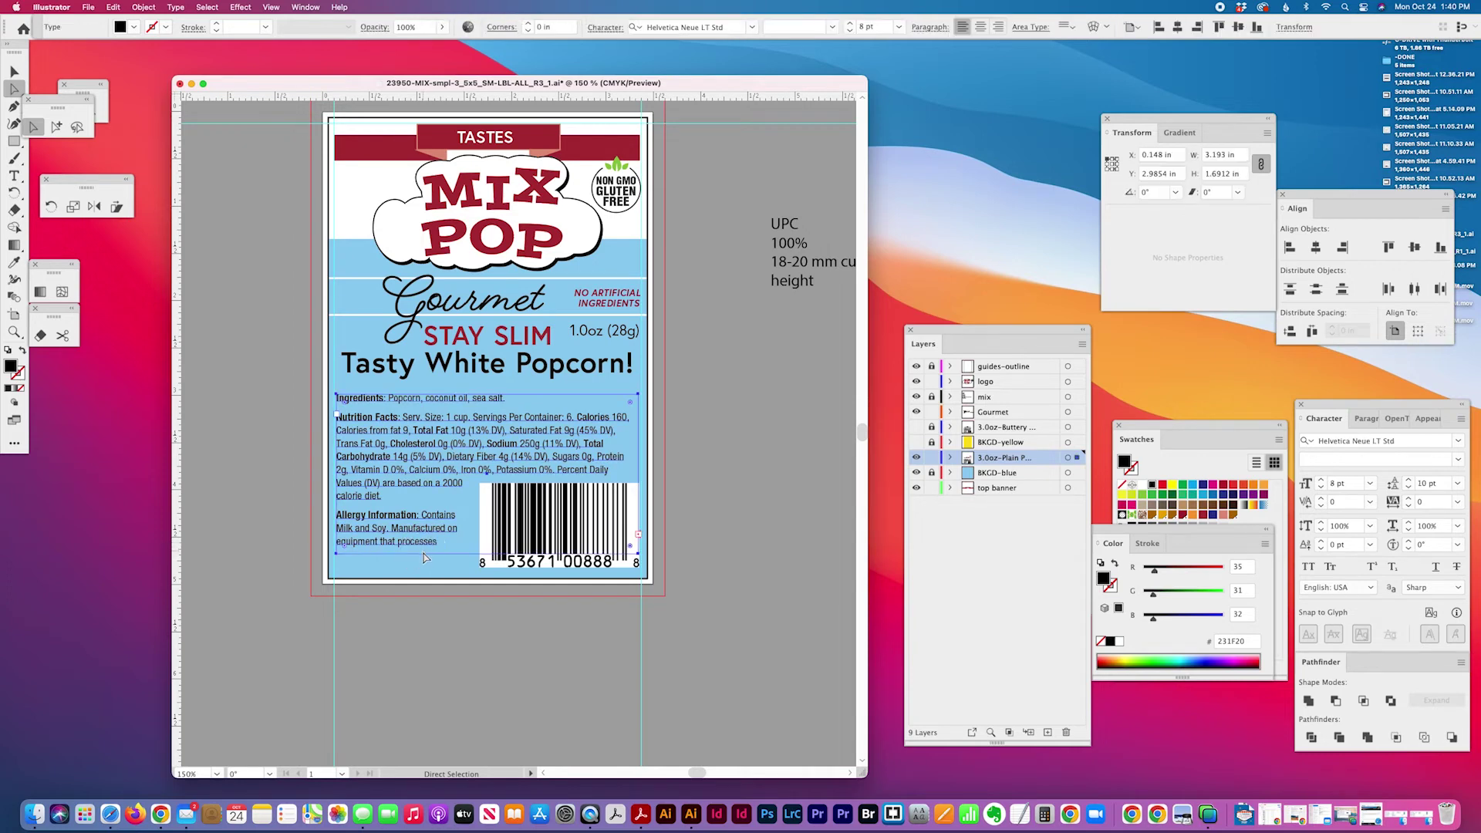
click(425, 556)
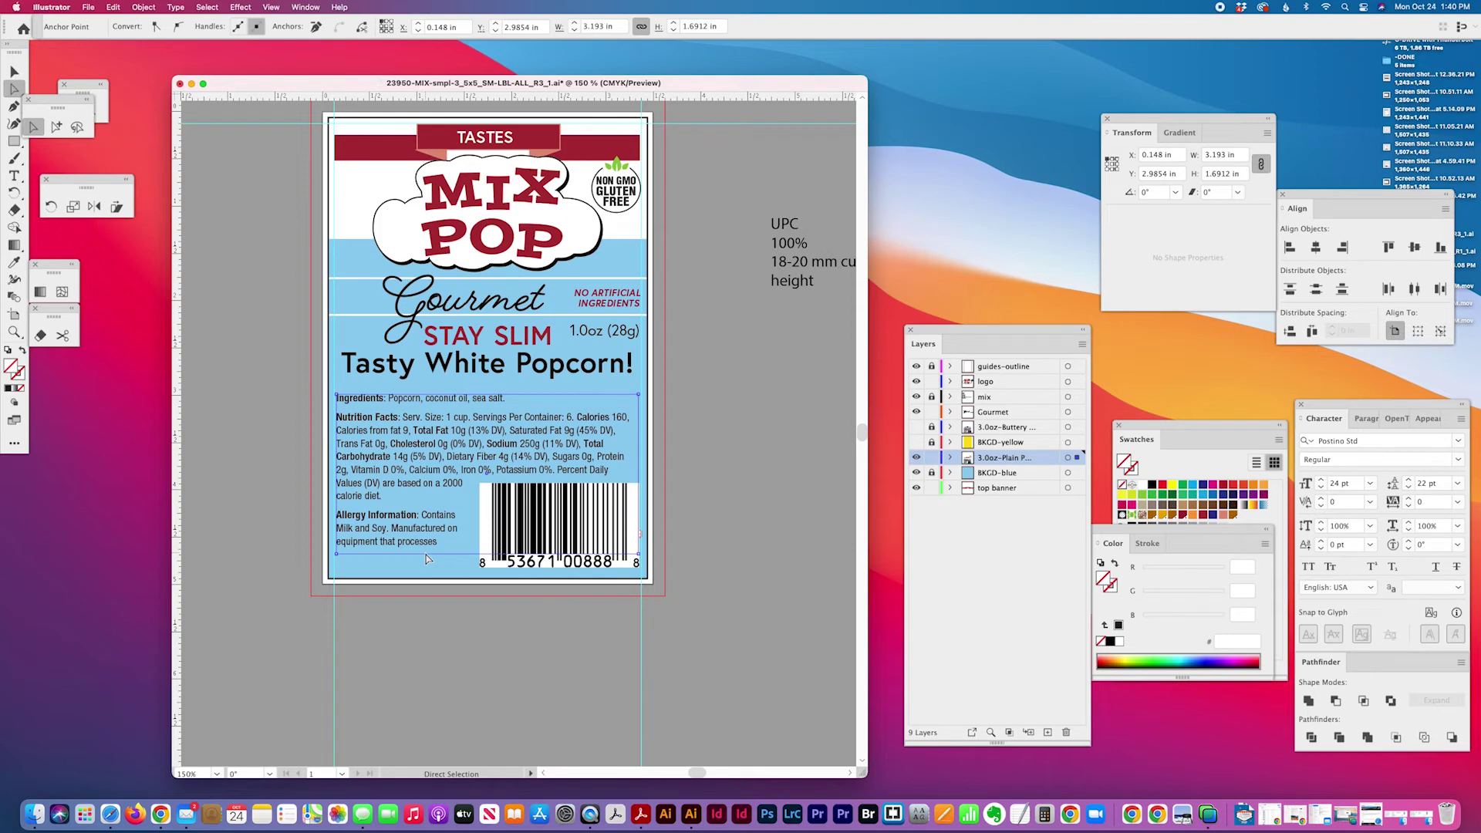
key(Down)
key(Down)
key(Down)
key(Down)
key(Down)
key(Down)
key(Down)
key(Down)
key(Down)
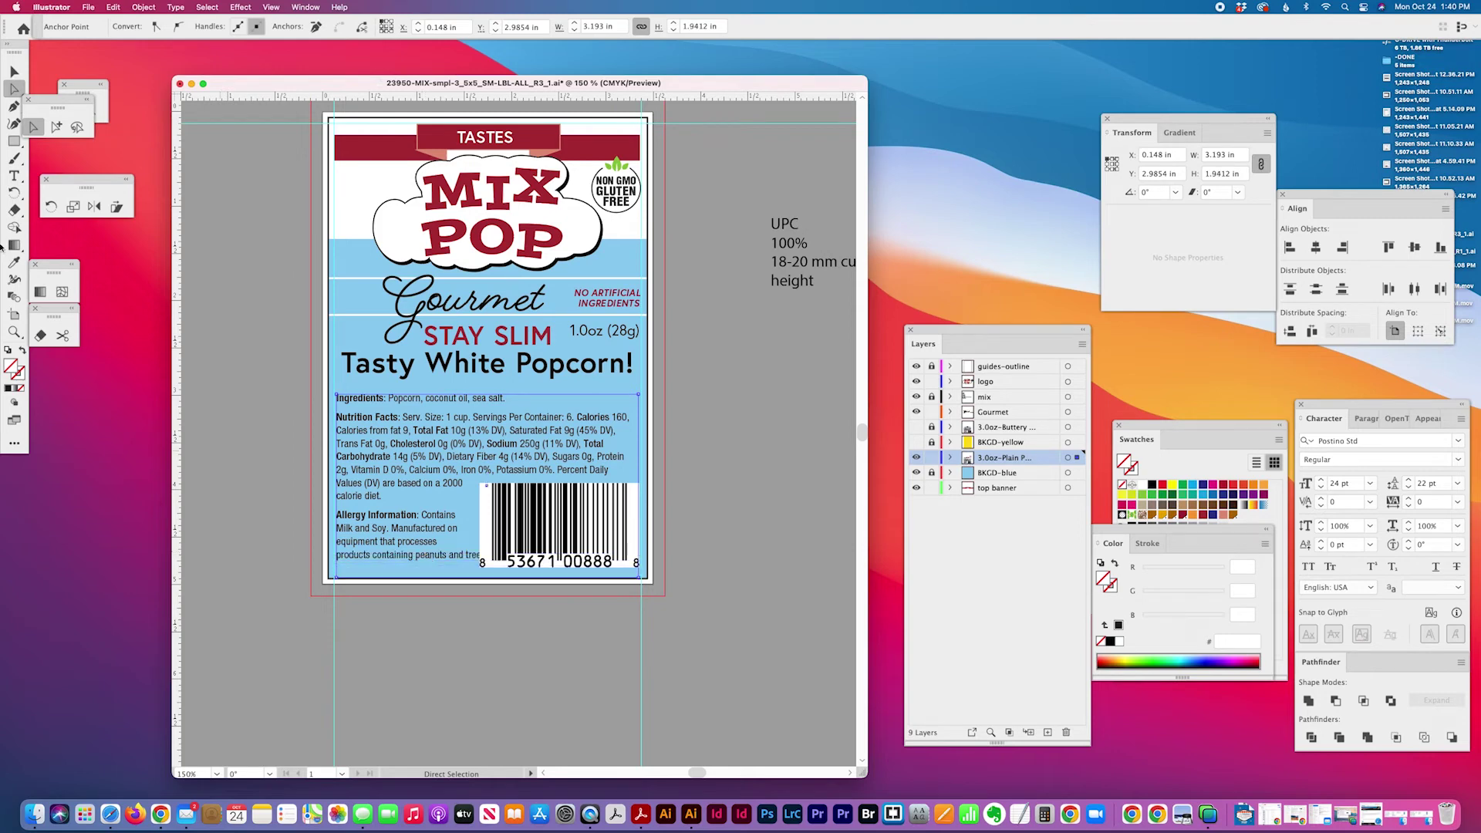
click(15, 176)
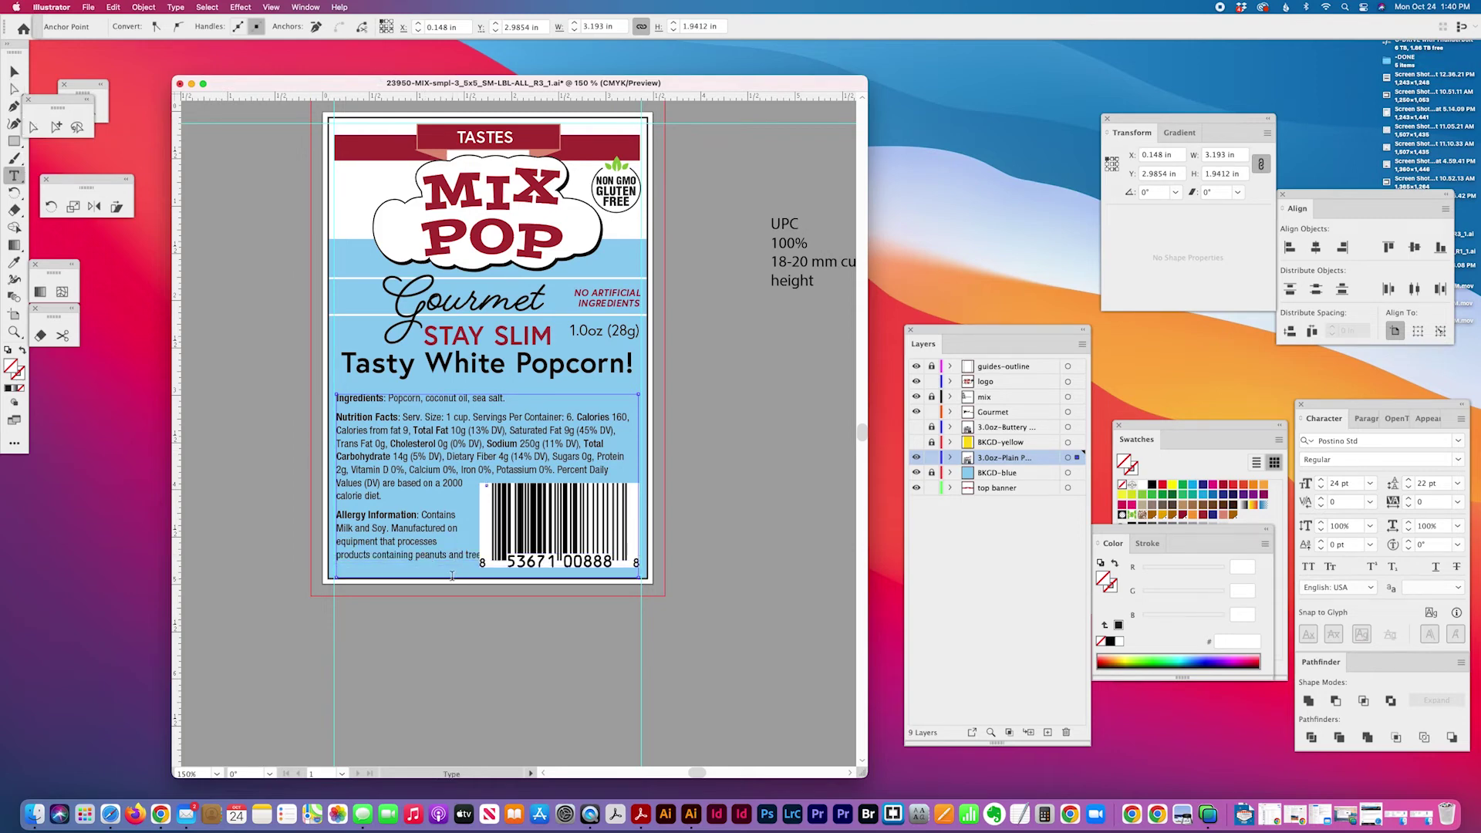
click(450, 553)
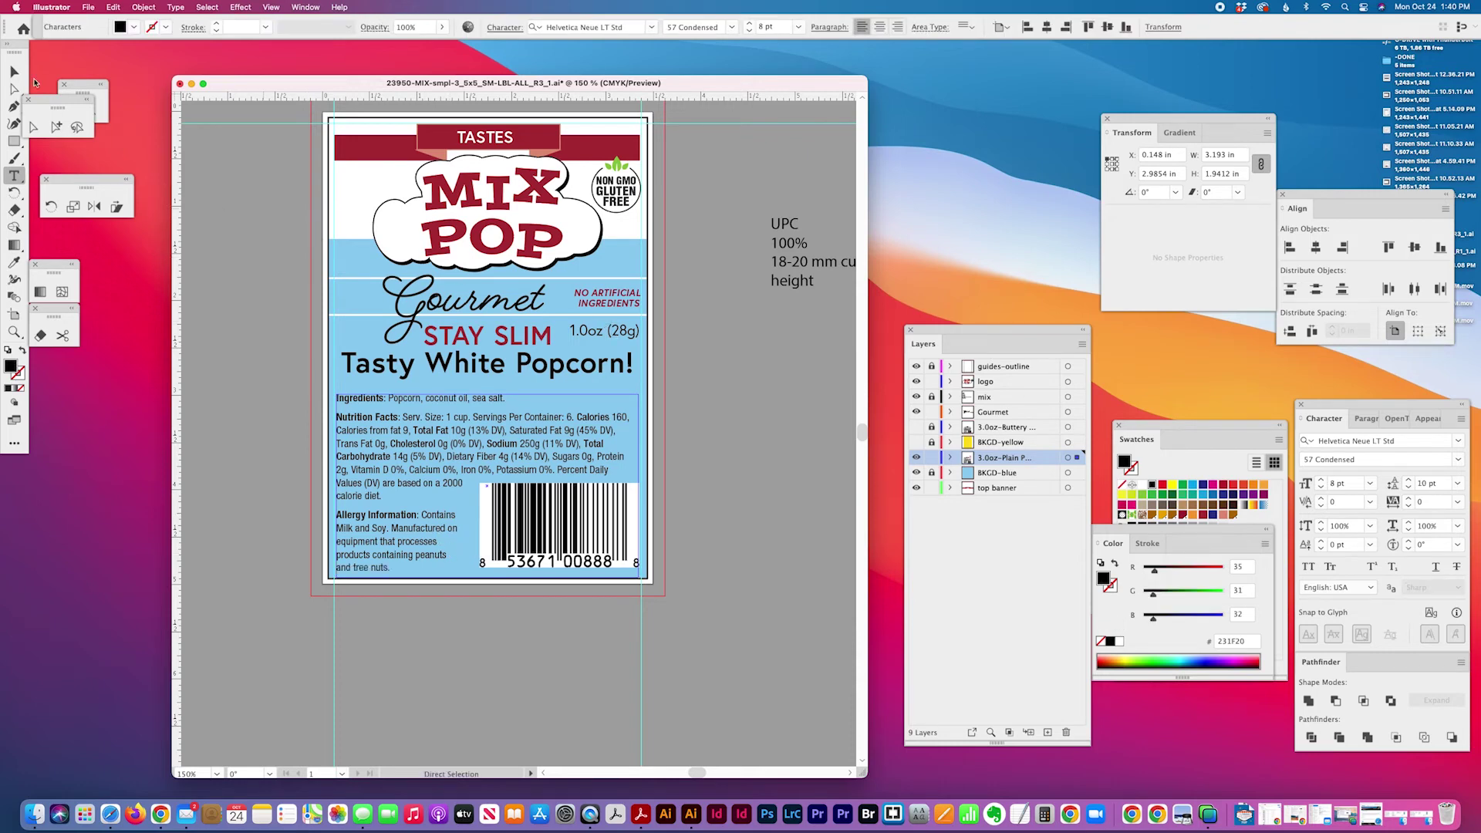
click(55, 126)
click(711, 546)
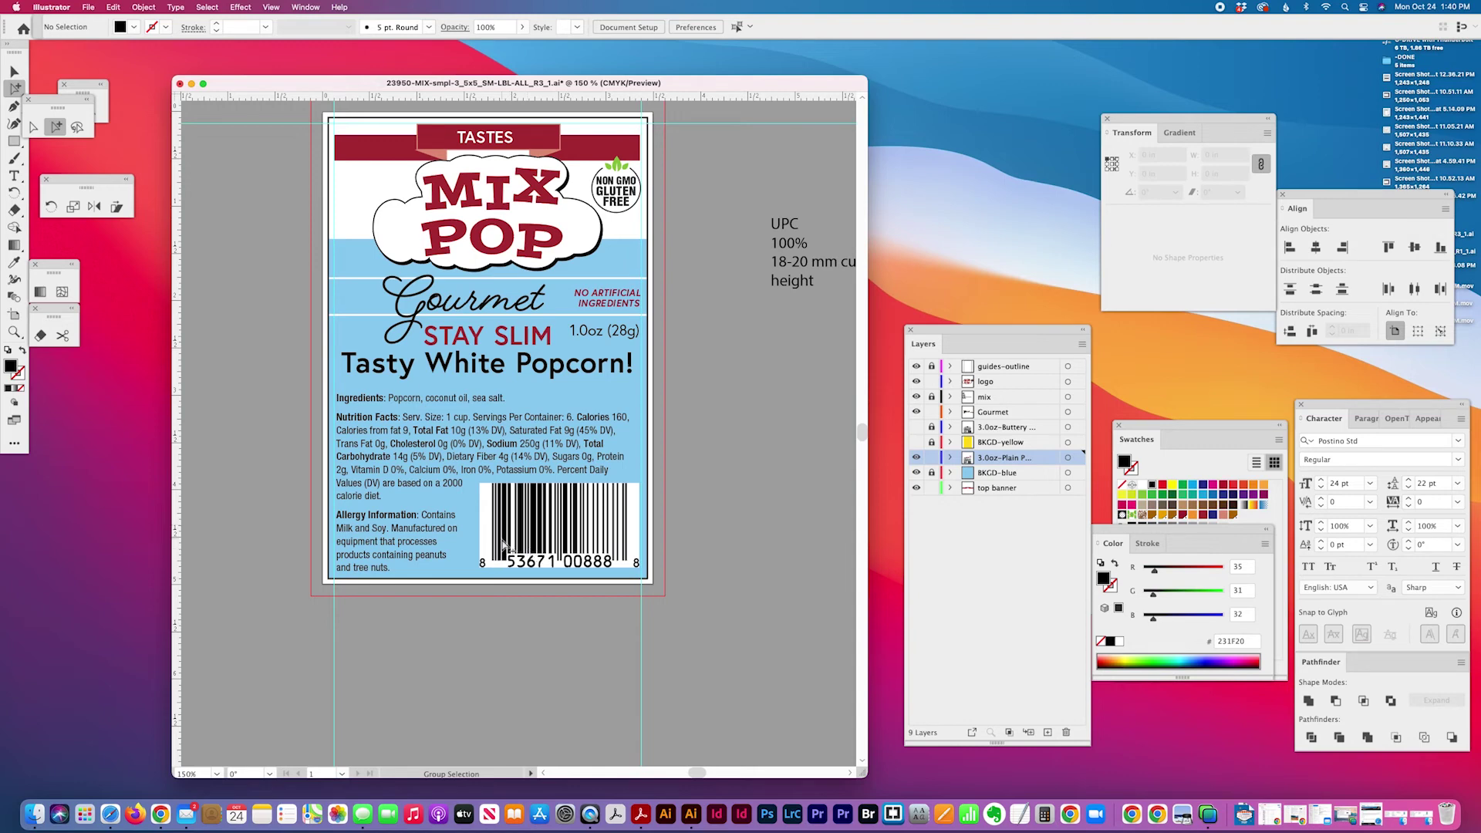
Step: Show the Buttery layer and bottom-align its barcode to the label outline
click(915, 427)
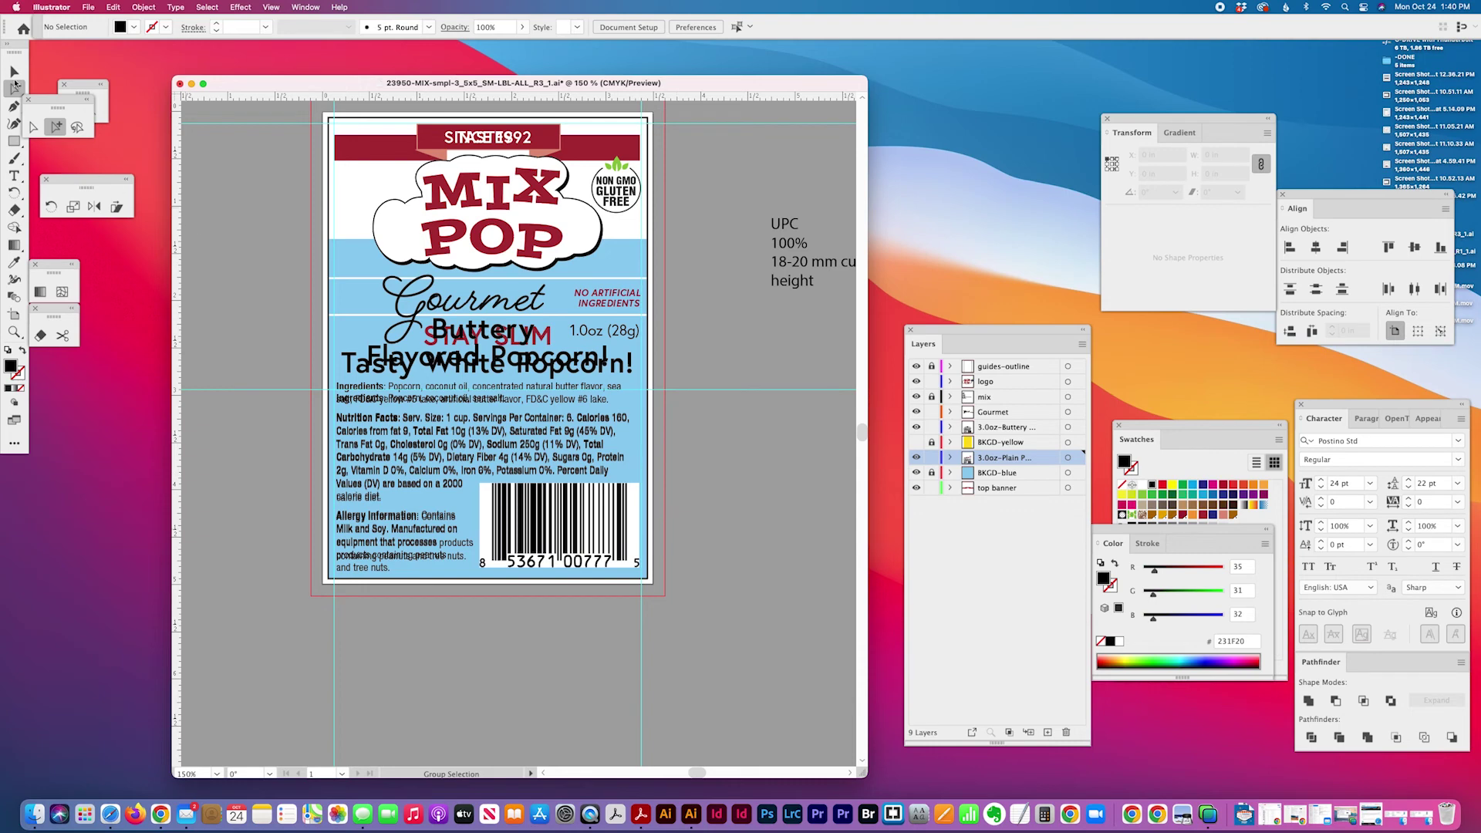
key(v)
click(590, 538)
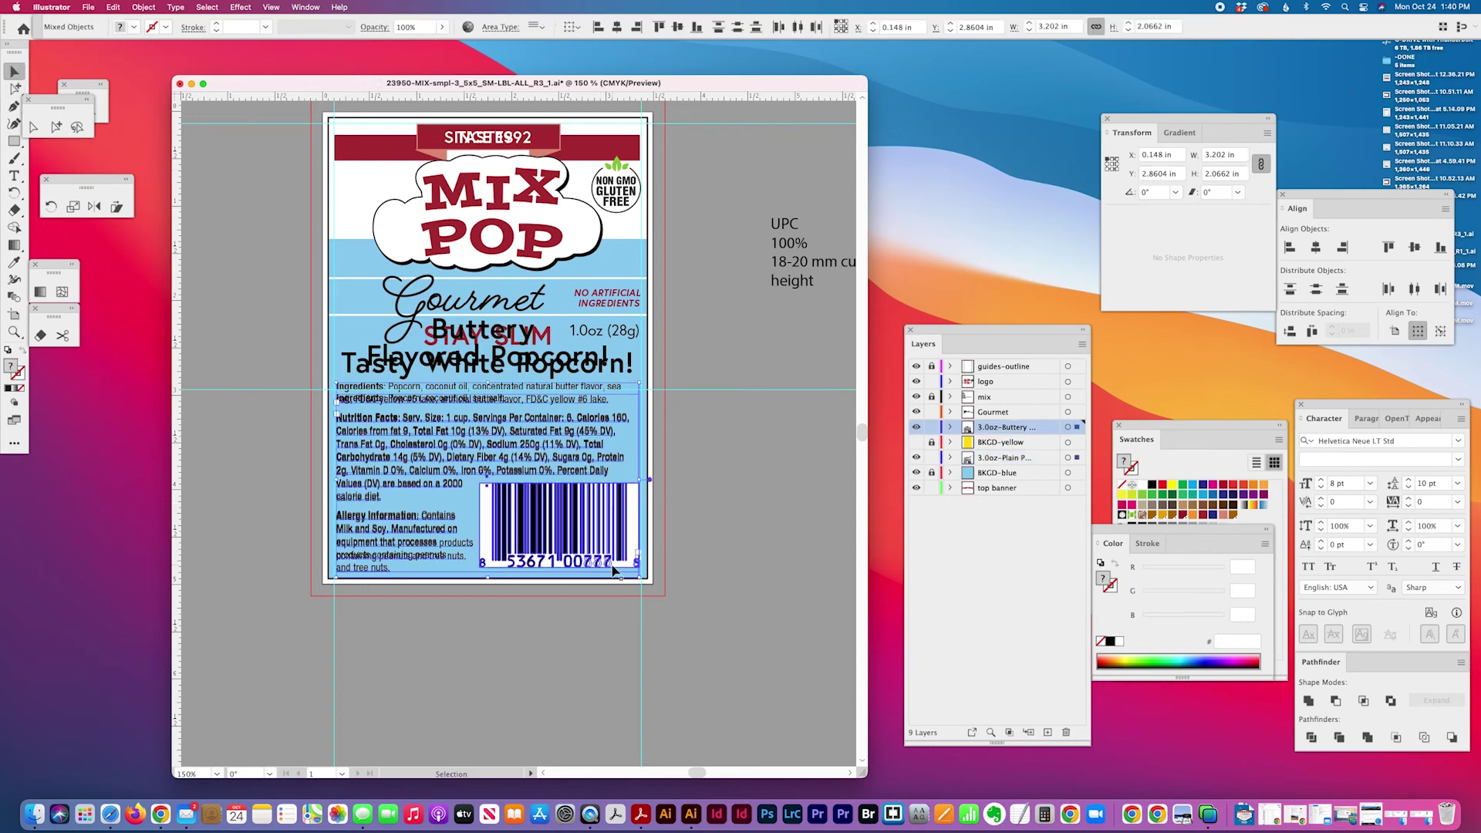
shift+click(578, 438)
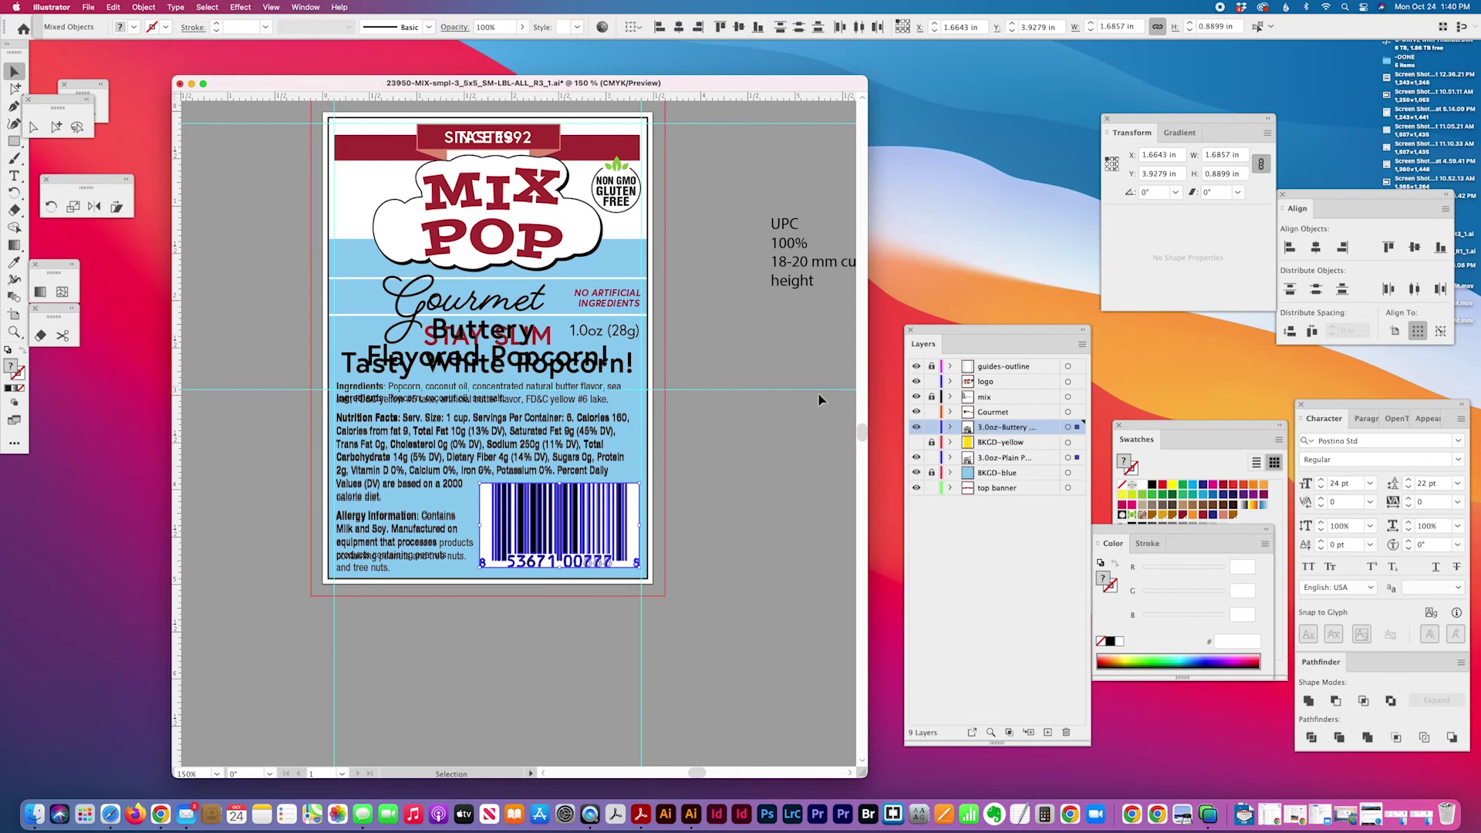
click(930, 368)
click(651, 349)
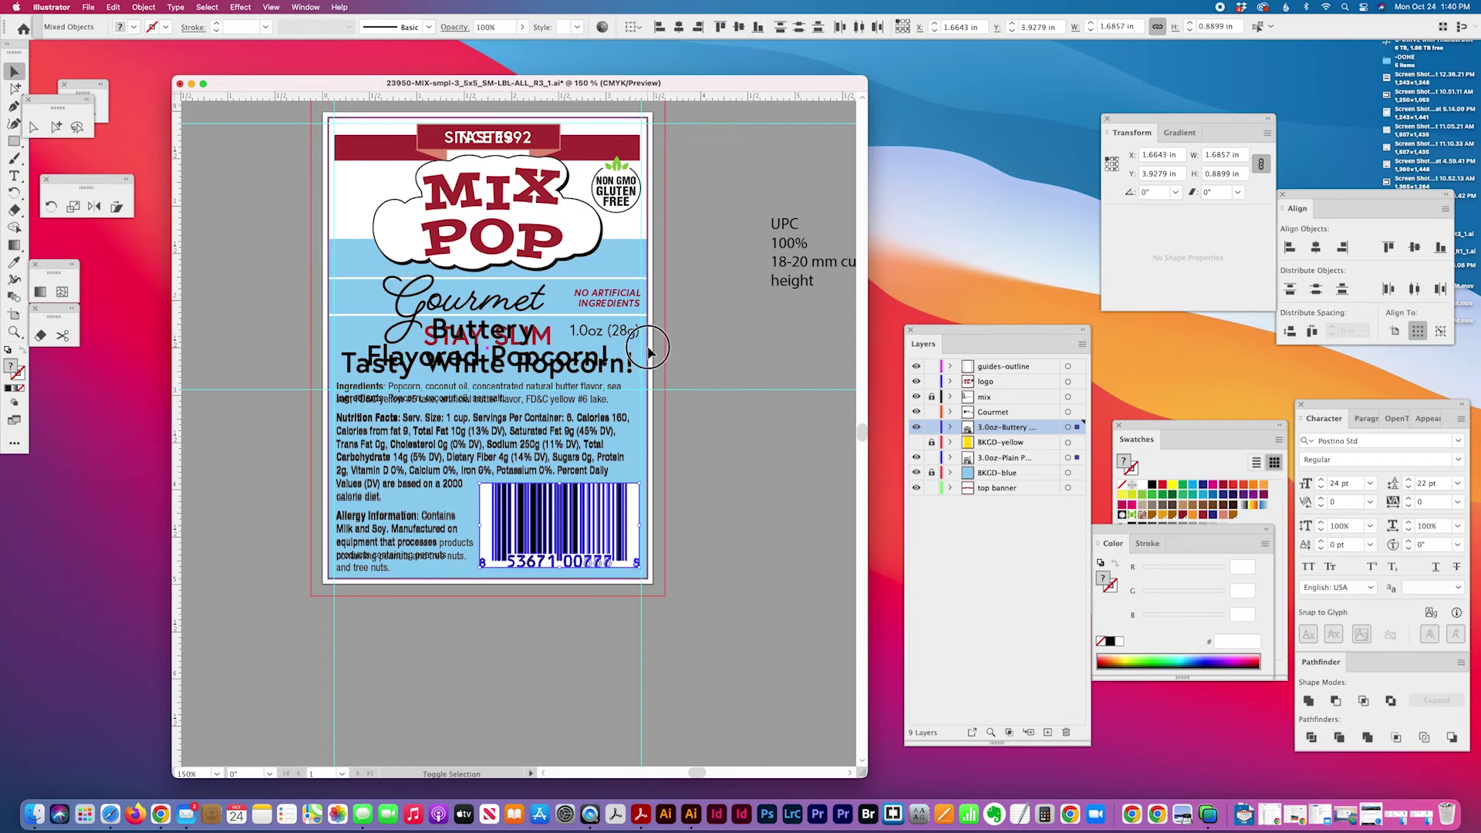
click(757, 25)
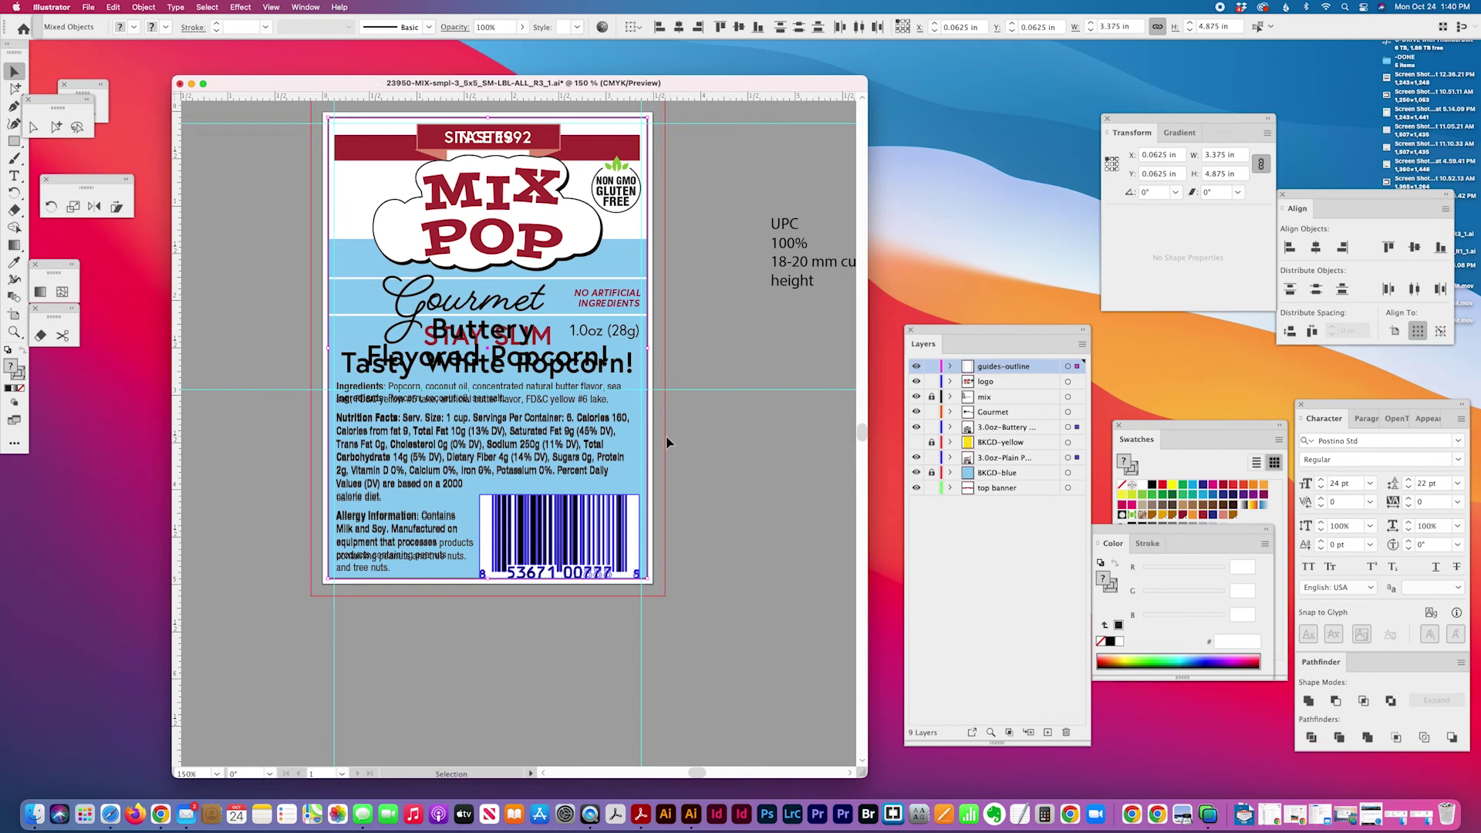
click(931, 366)
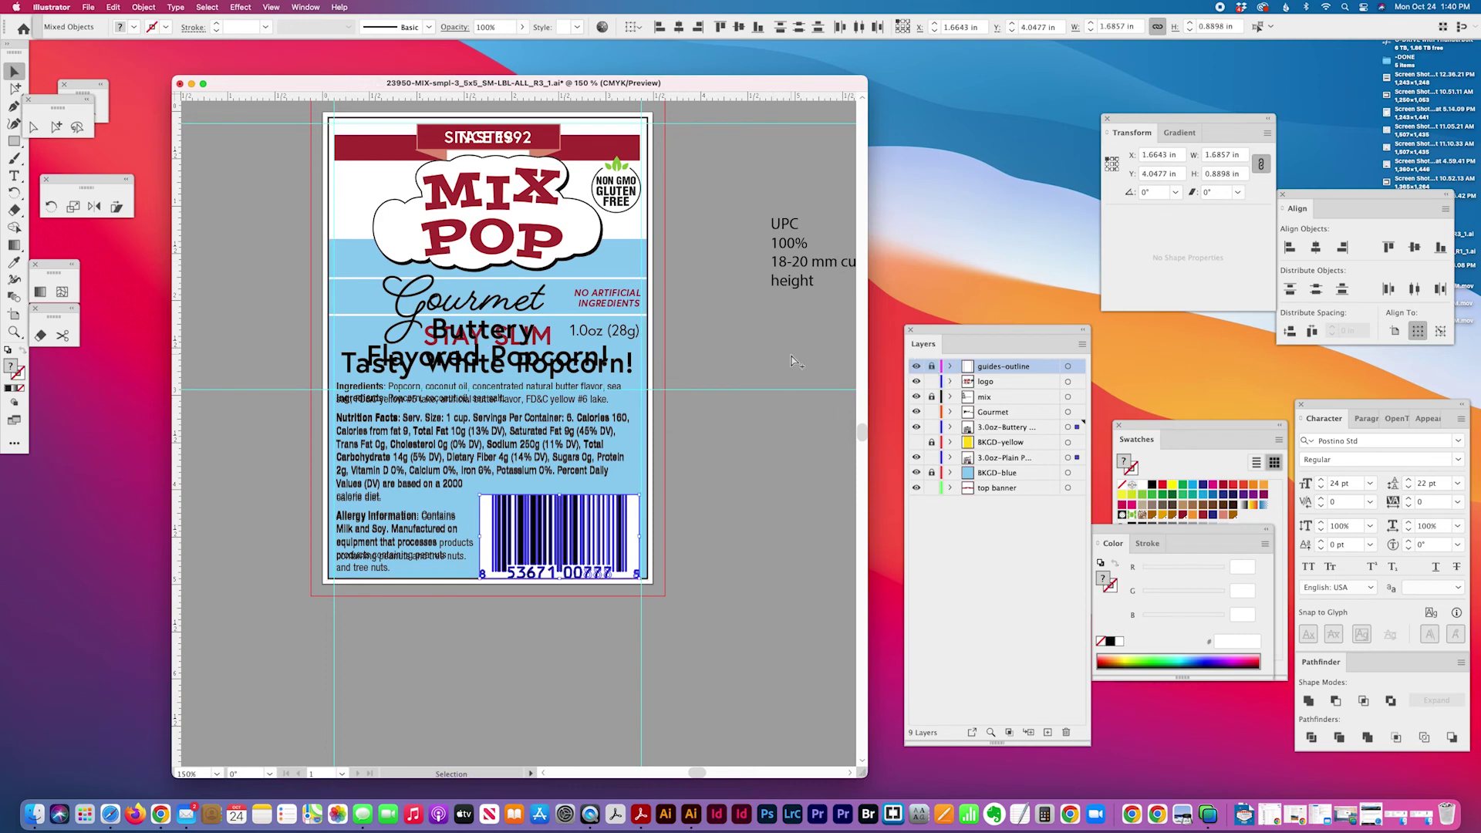
Step: Set the keyboard increment to 0.1 and nudge the Buttery barcode up one step
key(ctrl+k)
text(.1)
key(Return)
key(Up)
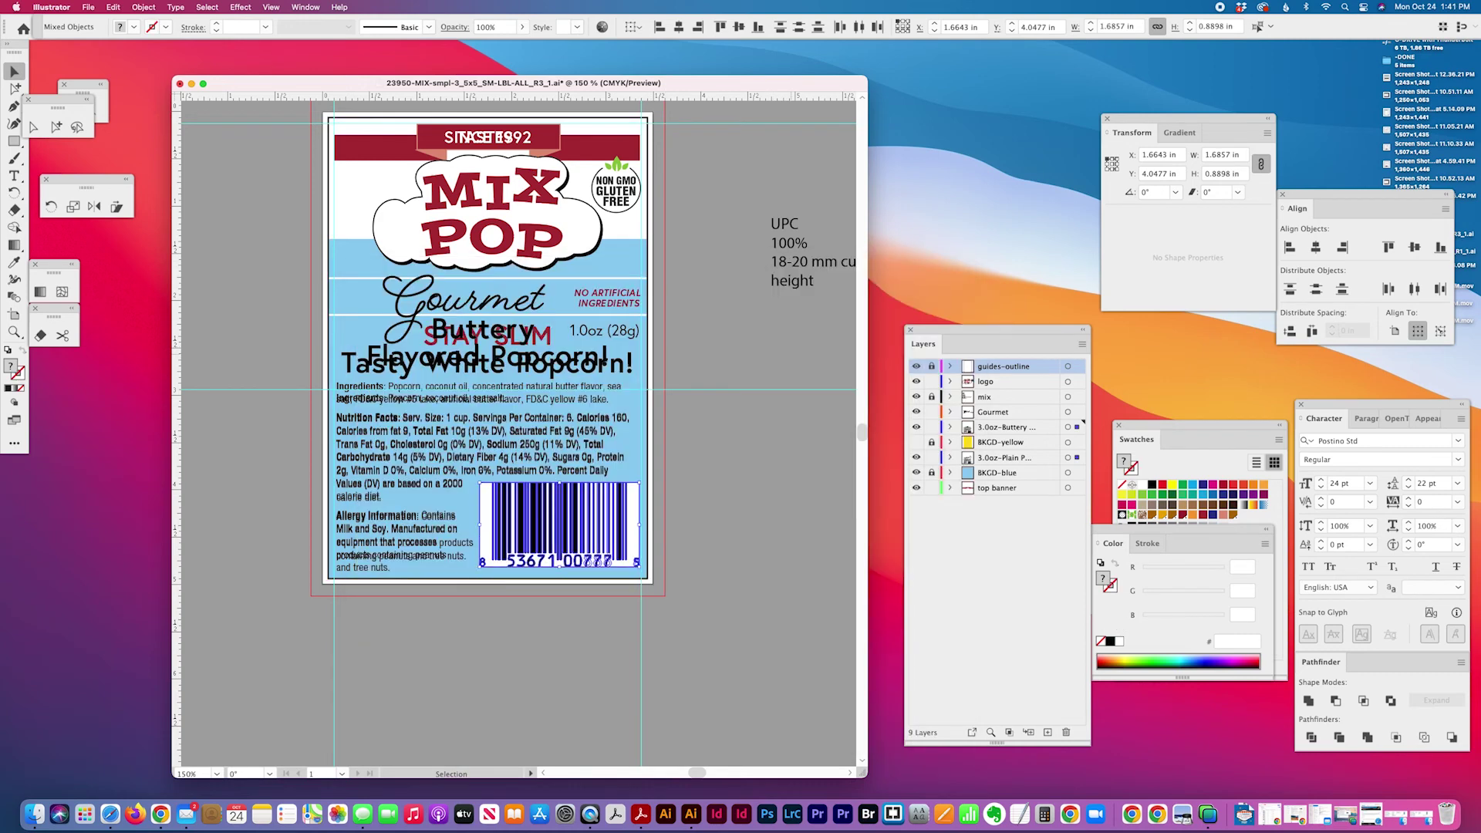
click(729, 546)
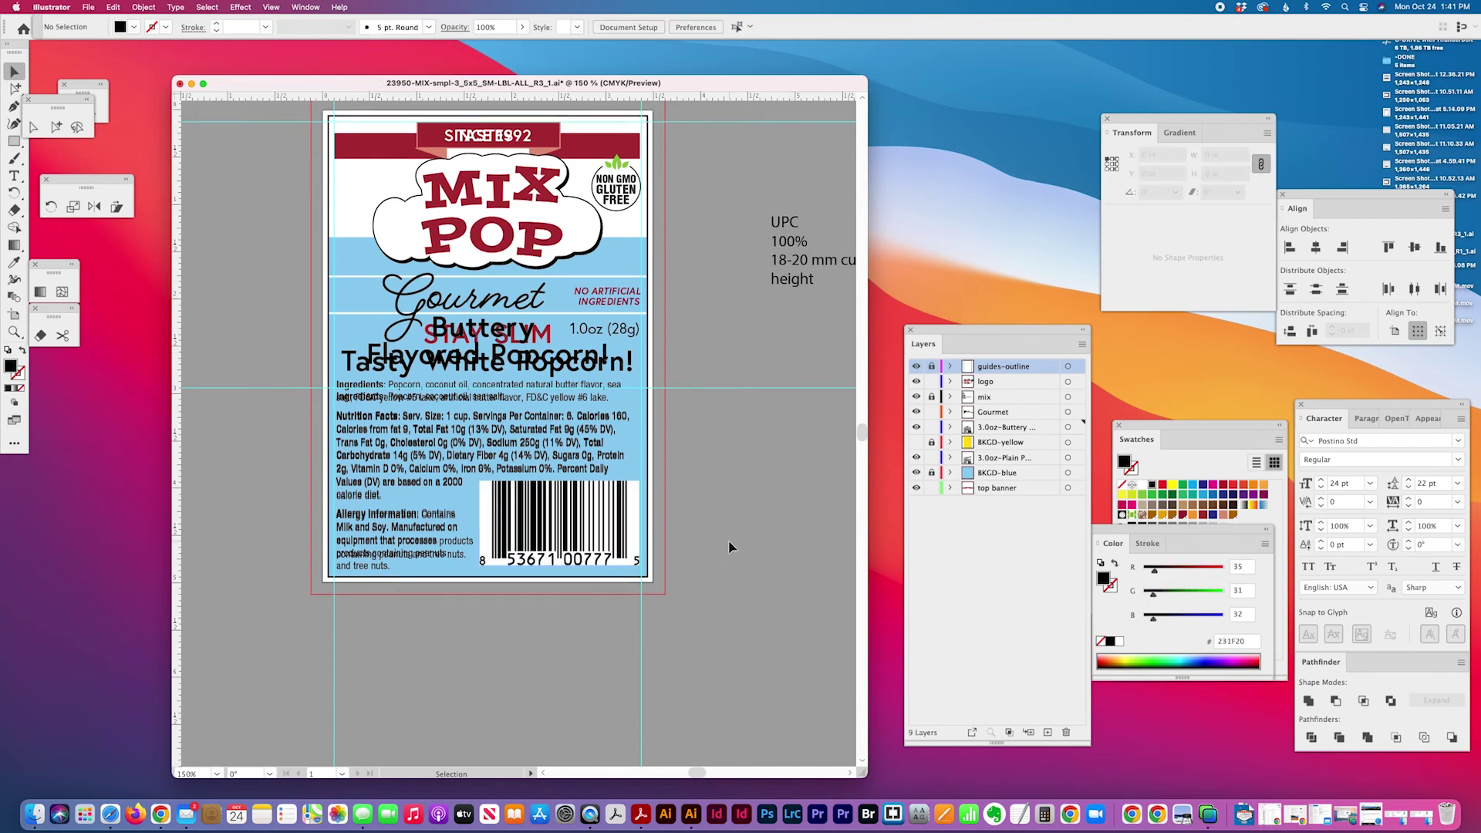
scroll(729, 546, down, 1)
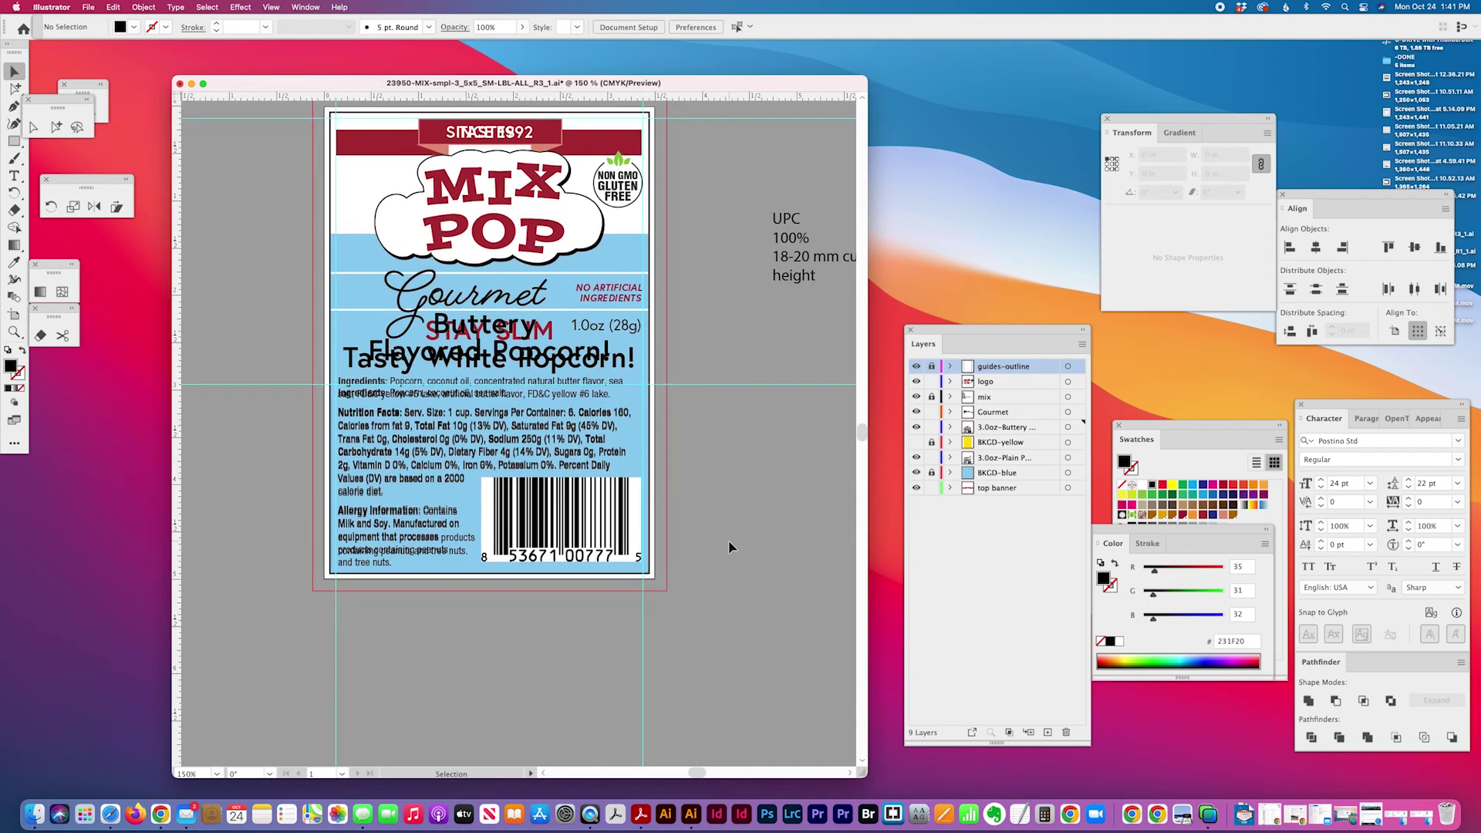
Step: Show and lock BKGD-yellow, and hide the 3.0oz-Plain and BKGD-blue layers
click(916, 442)
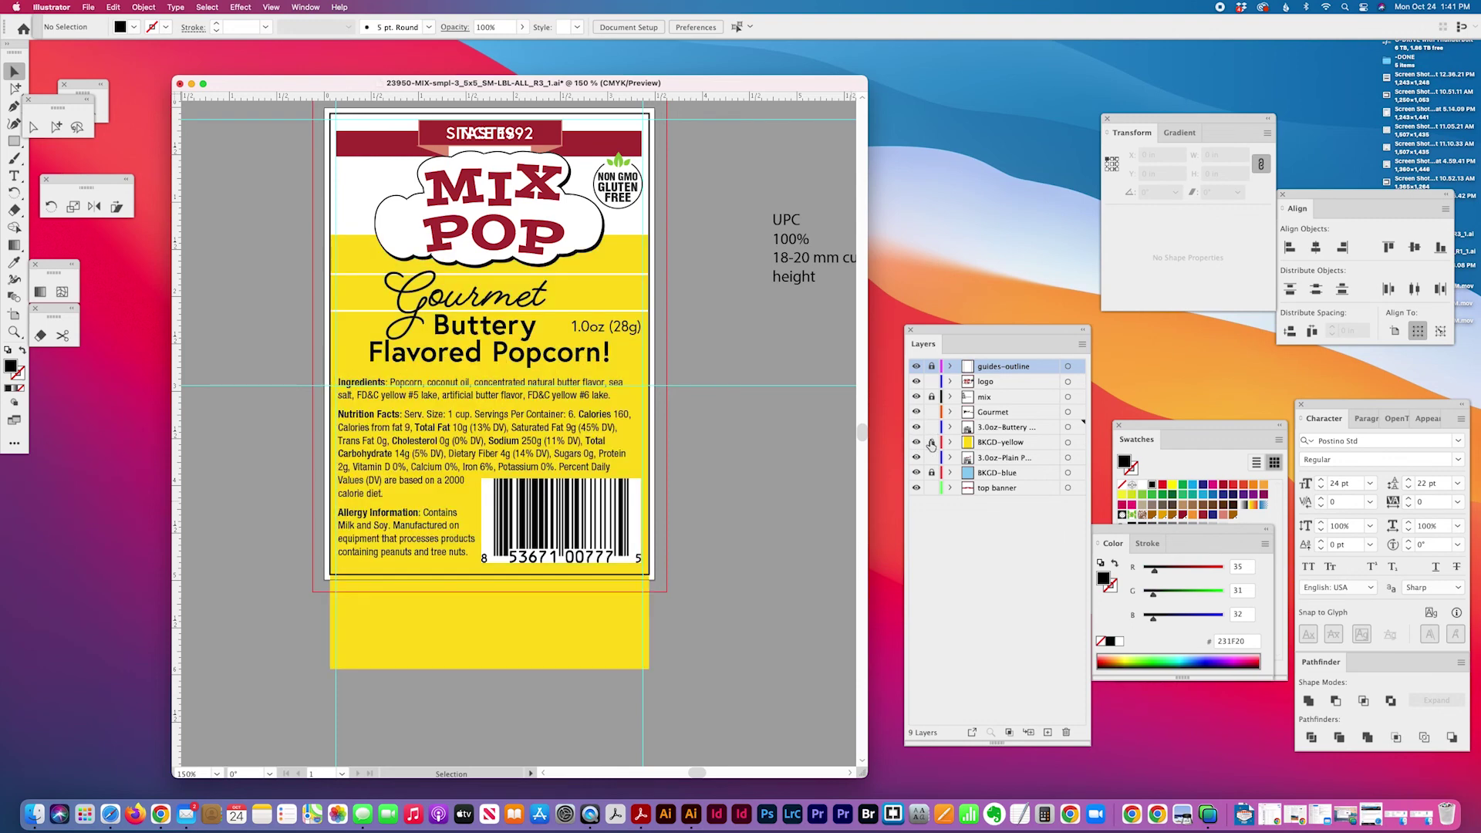
click(931, 443)
click(932, 472)
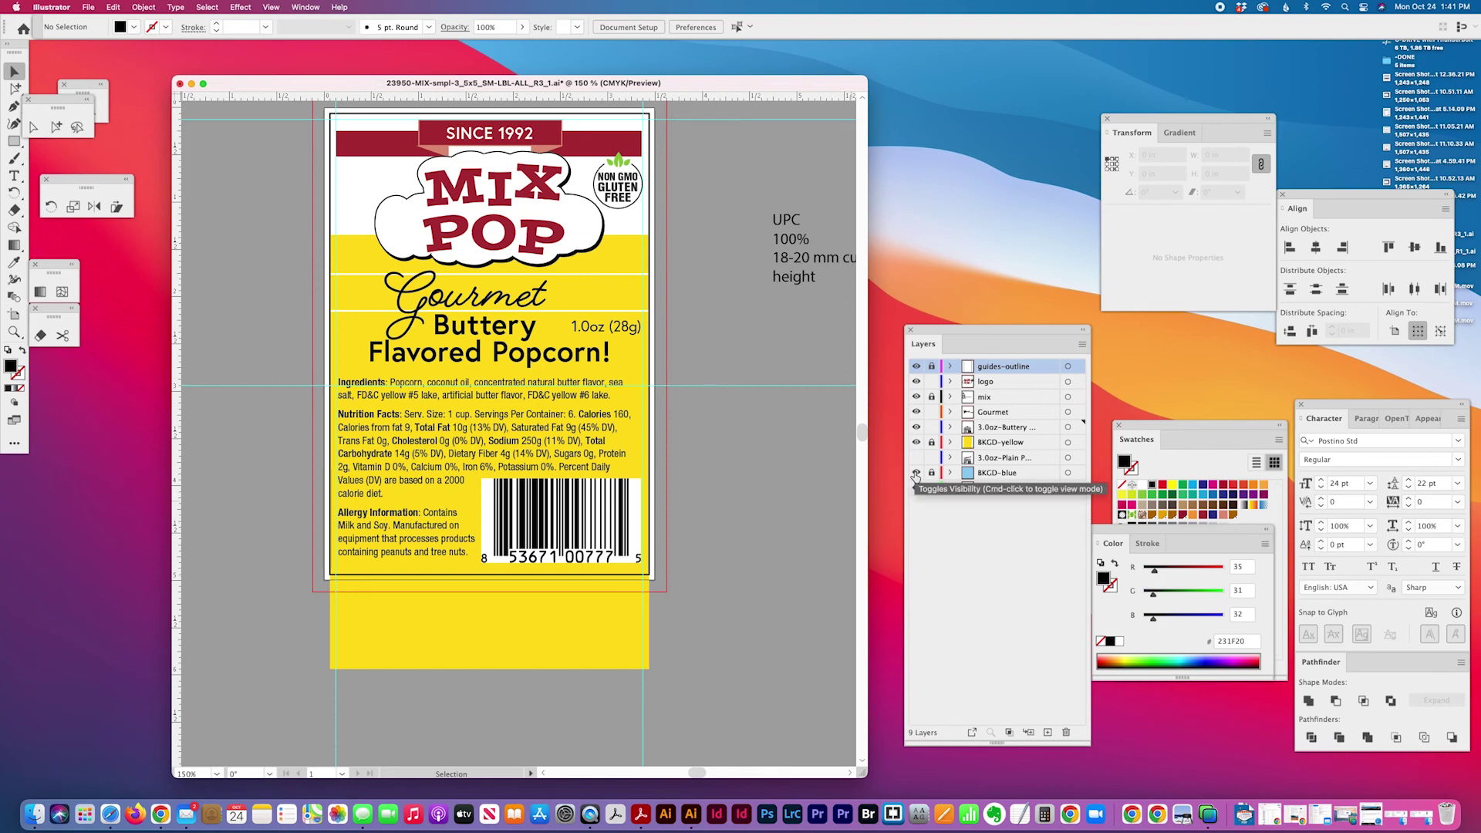
click(916, 472)
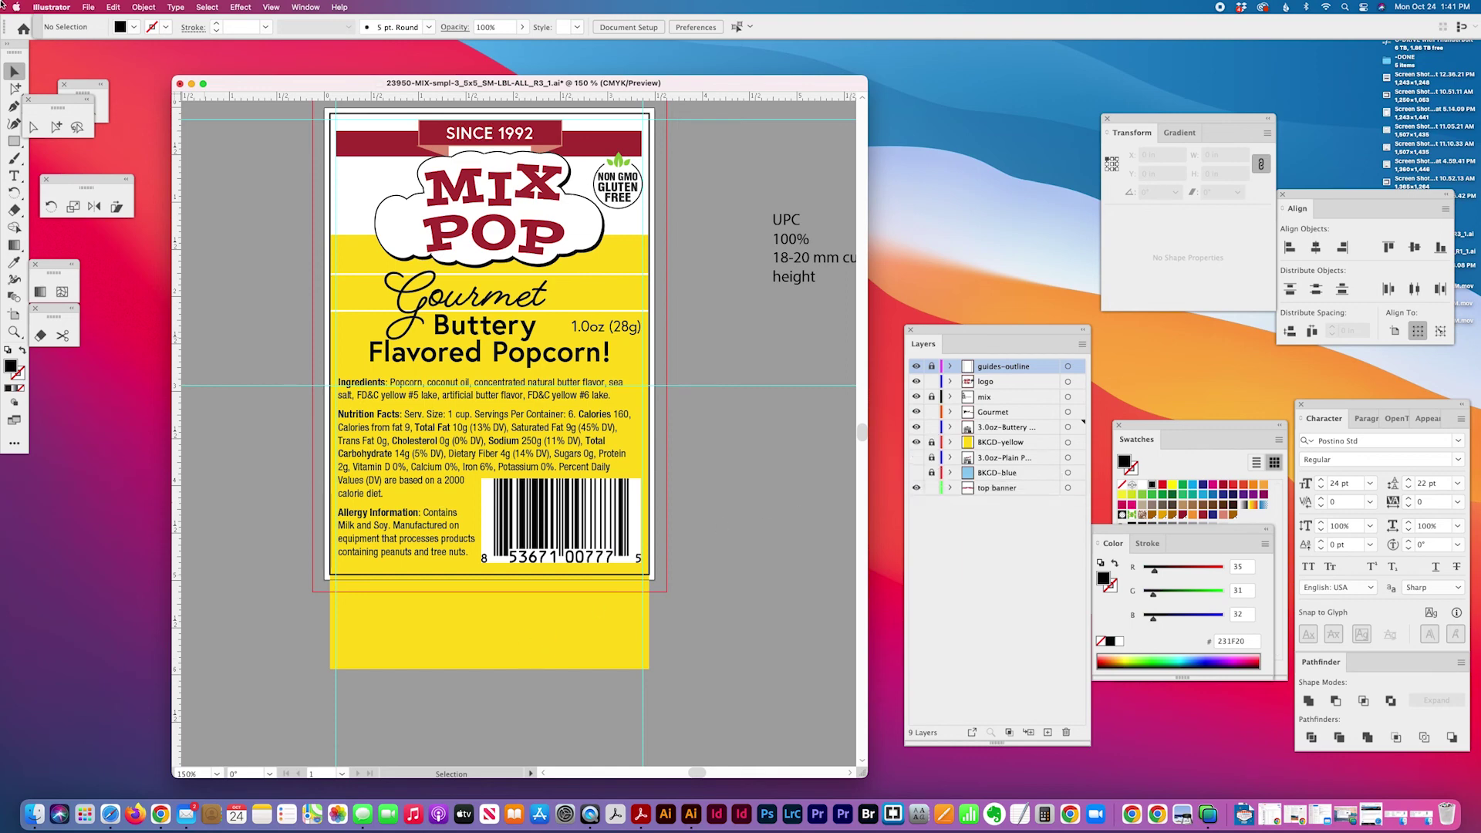
Step: Select the yellow background's bottom edge with Direct Selection
key(a)
click(523, 652)
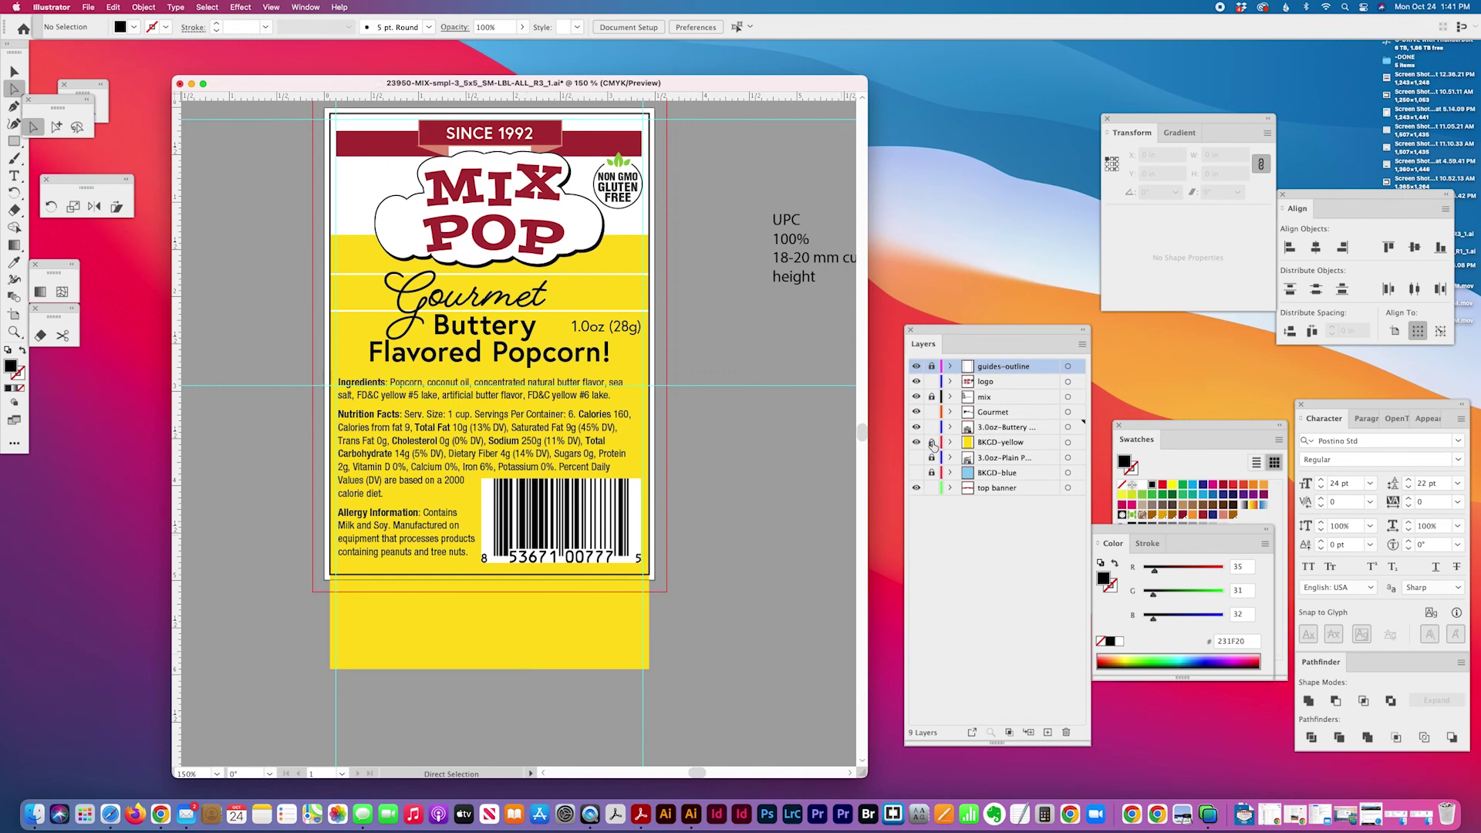
click(503, 651)
Step: Set the keyboard increment to 1 in and raise the yellow background's bottom anchors one inch
key(super+k)
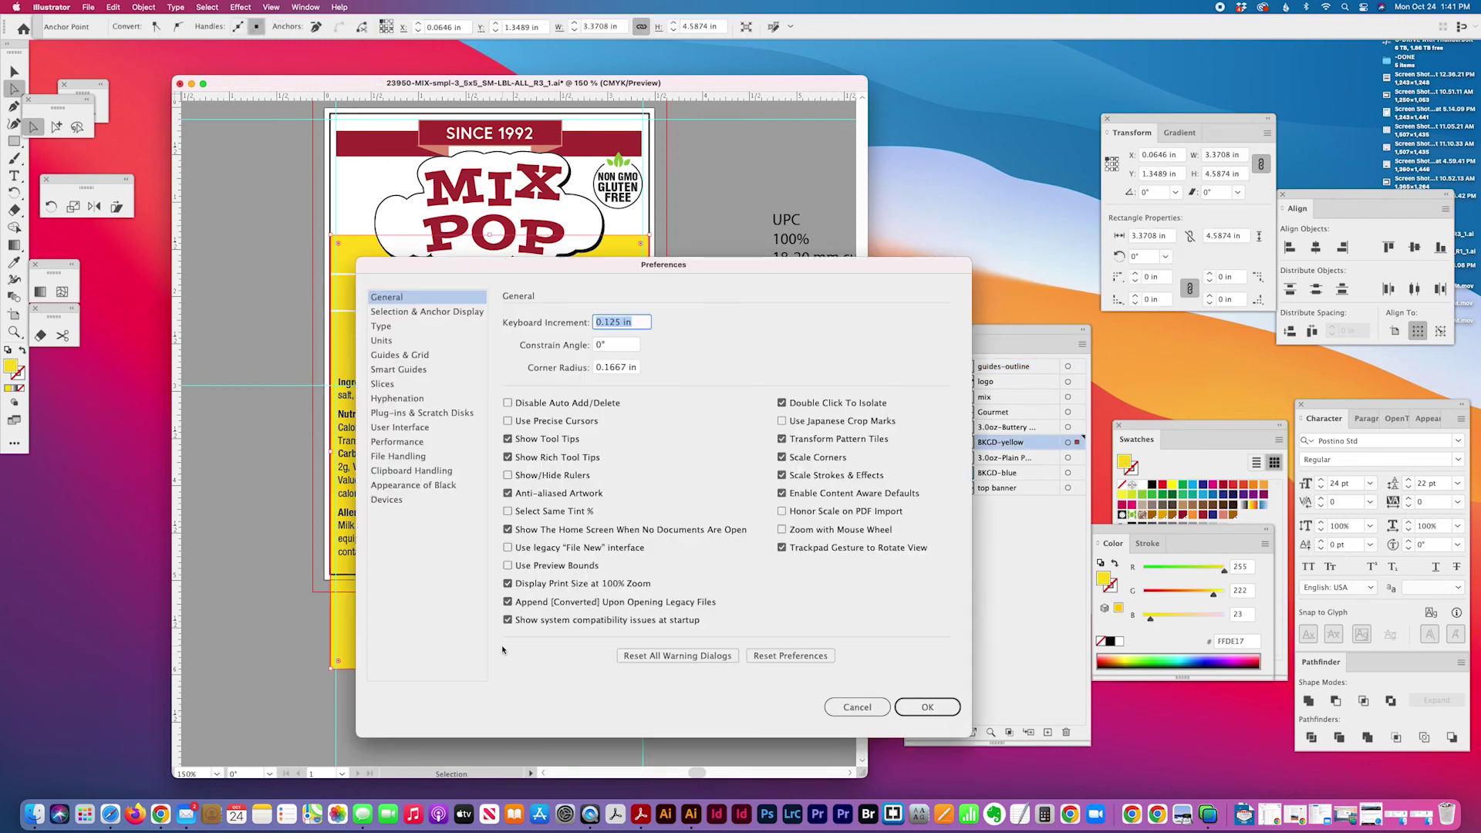
text(1)
key(Return)
key(Up)
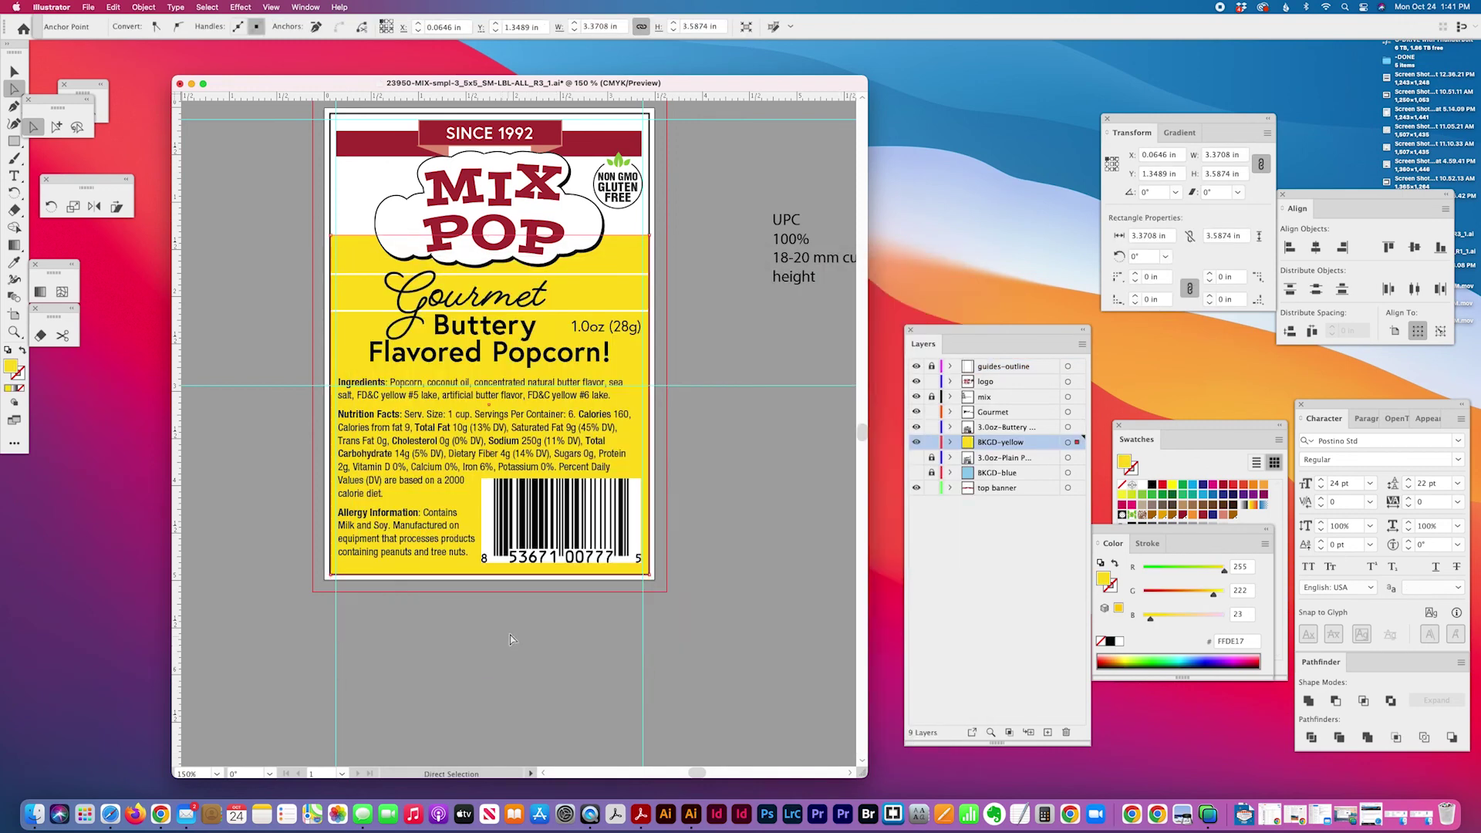
click(748, 745)
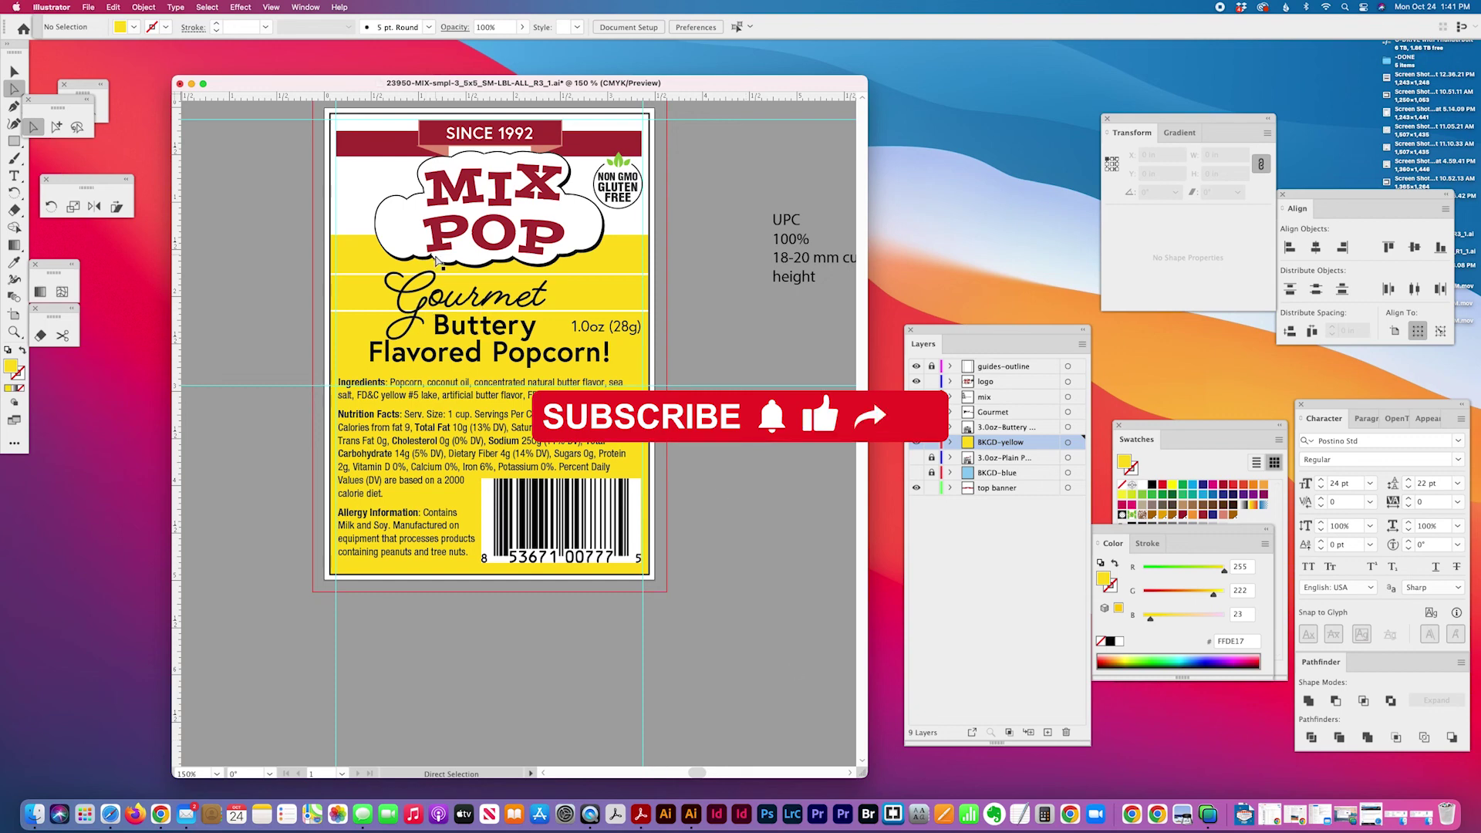
scroll(669, 450, up, 2)
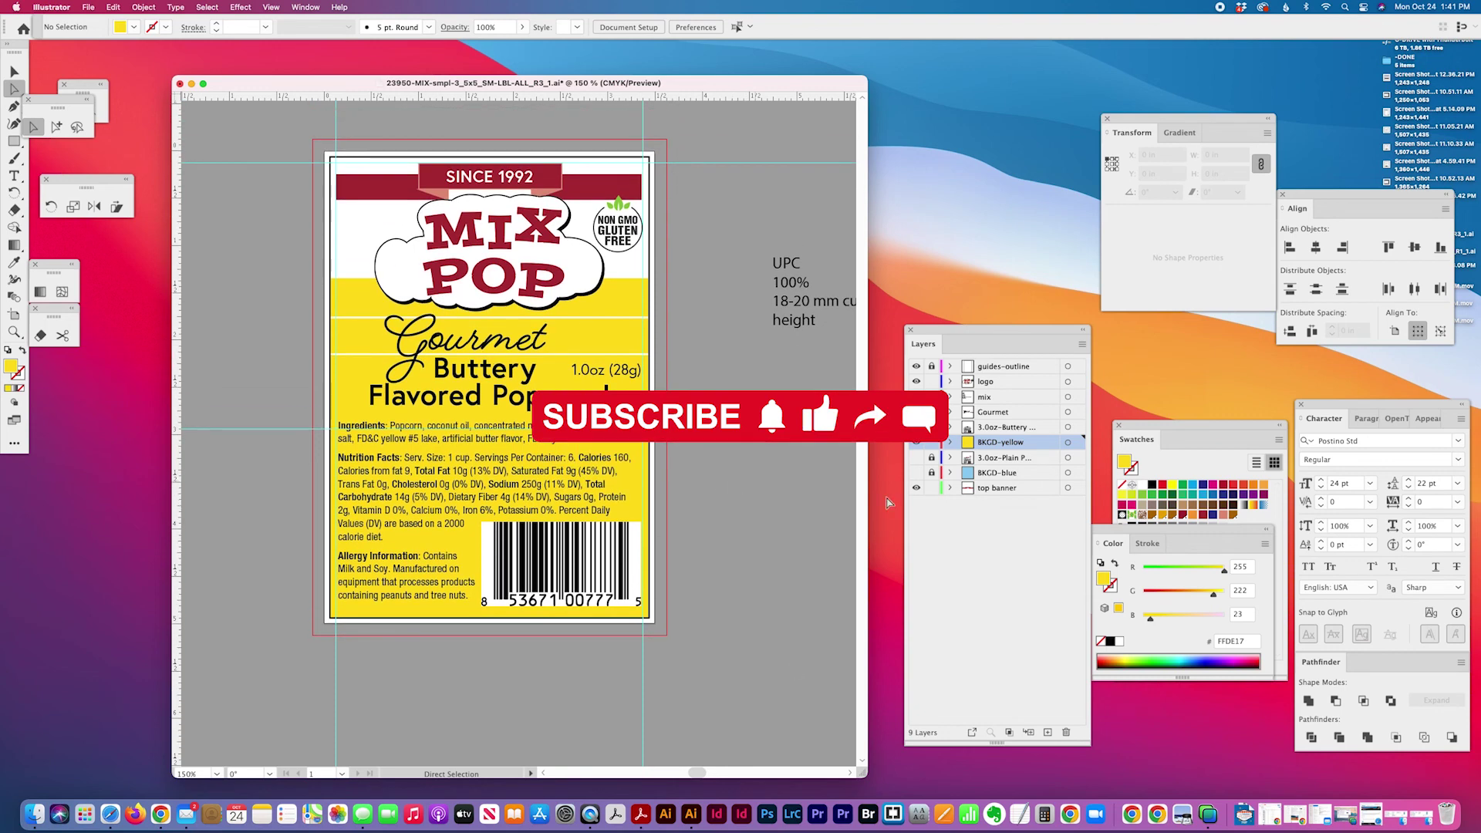